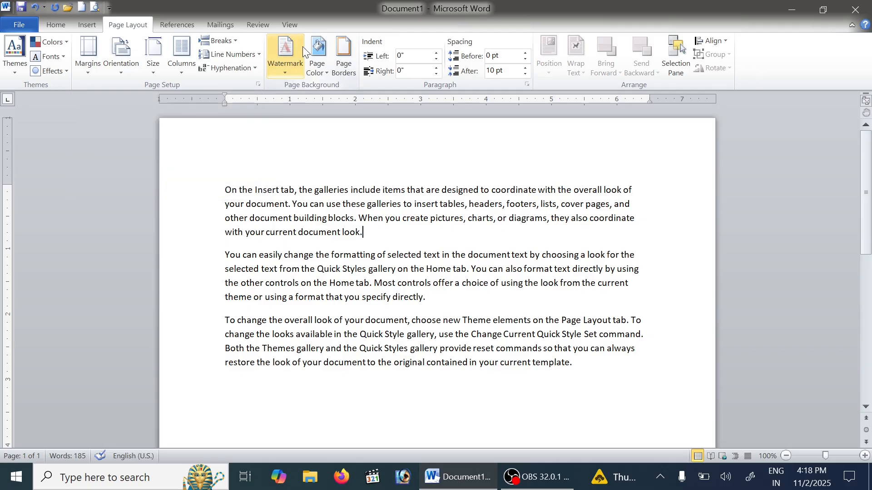
pyautogui.click(289, 74)
pyautogui.click(463, 242)
pyautogui.click(284, 71)
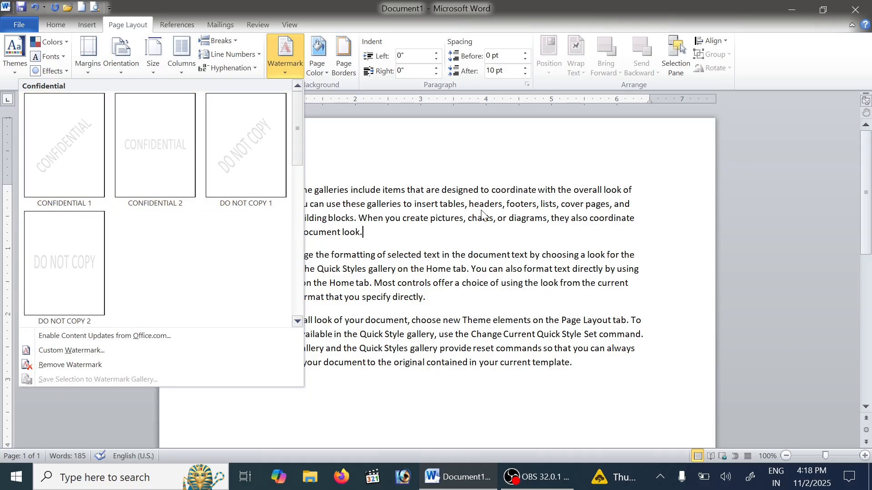
pyautogui.click(464, 214)
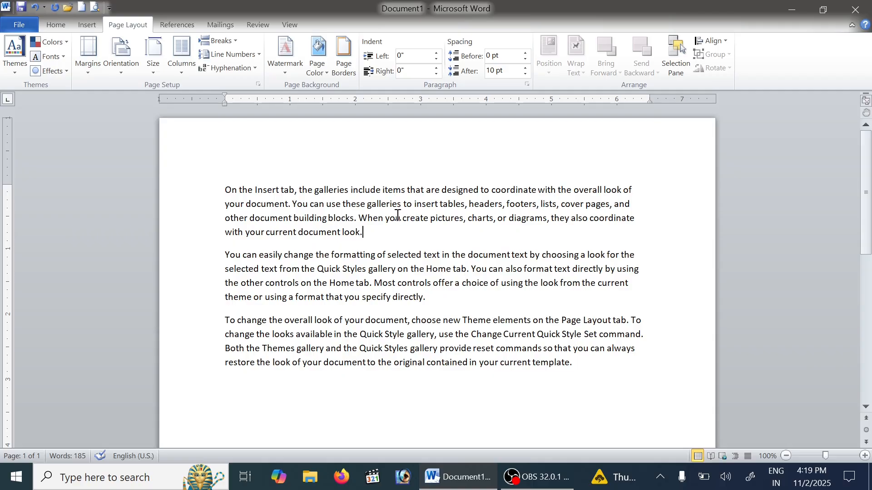
# Apply the CONFIDENTIAL 1 diagonal watermark to the document and look over the page.
pyautogui.click(295, 69)
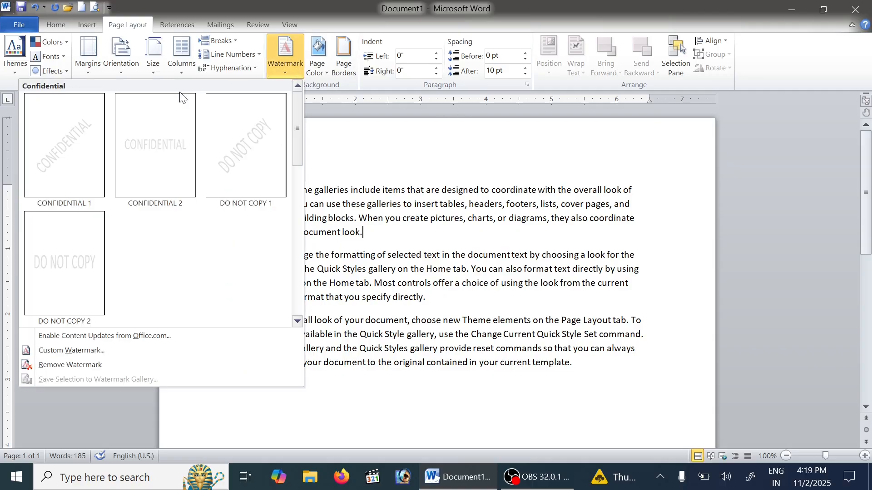
pyautogui.click(68, 151)
pyautogui.scroll(-10, 468, 309)
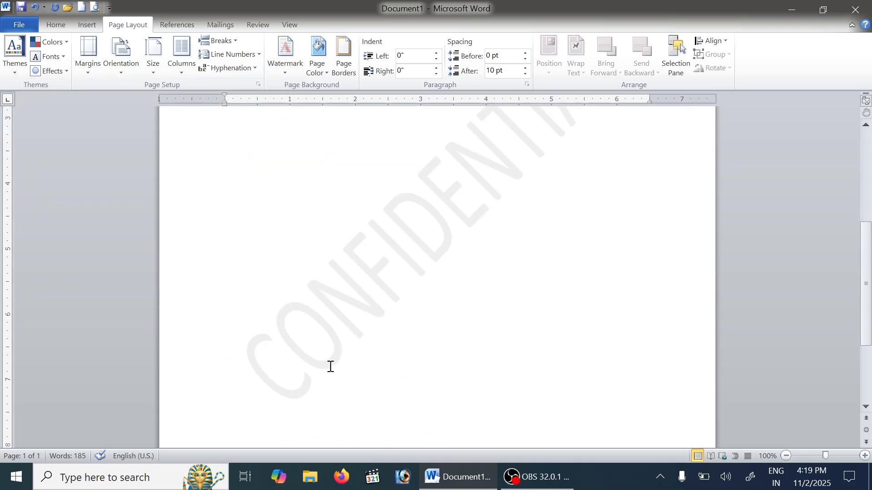
pyautogui.scroll(4, 370, 329)
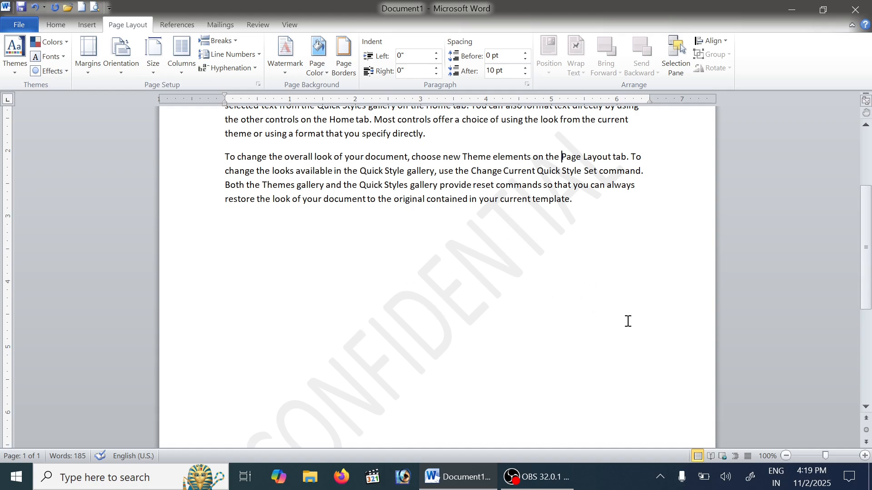
pyautogui.scroll(5, 408, 227)
pyautogui.scroll(-10, 410, 263)
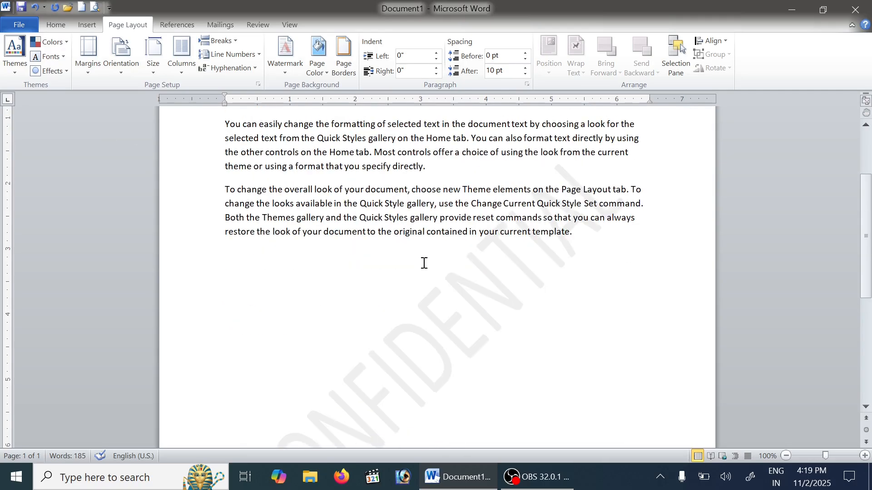
pyautogui.scroll(5, 407, 259)
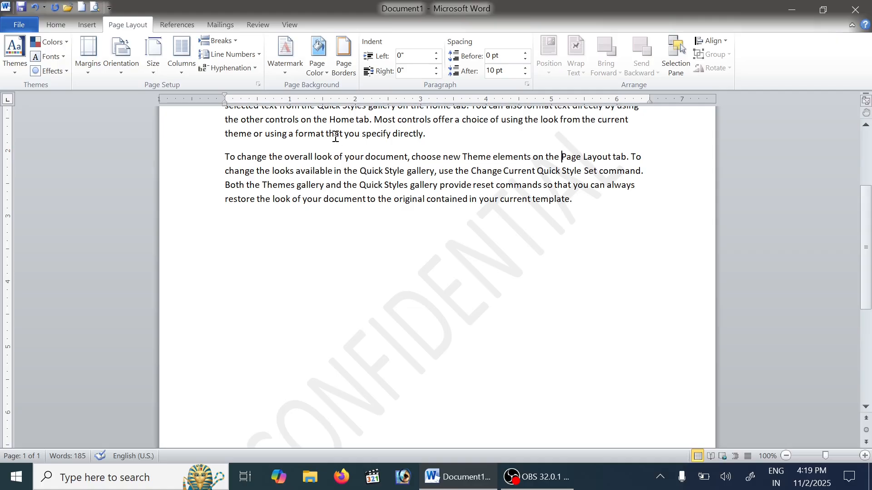
pyautogui.scroll(3, 398, 184)
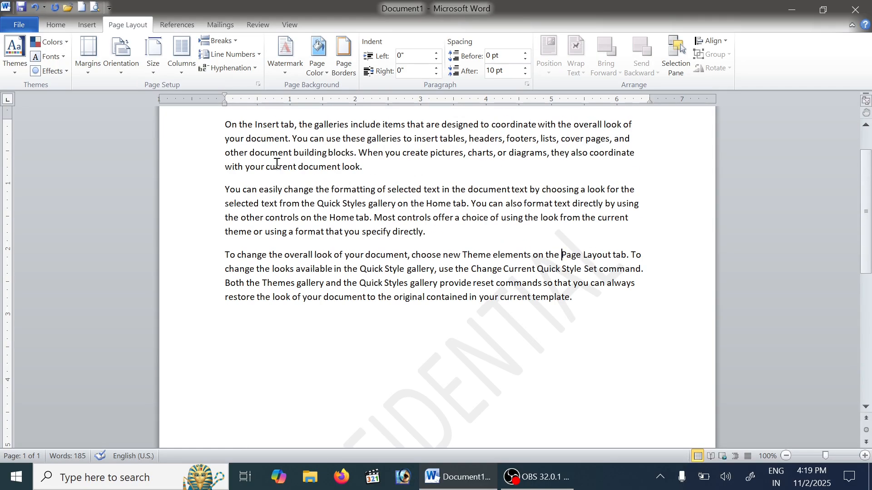
pyautogui.click(81, 7)
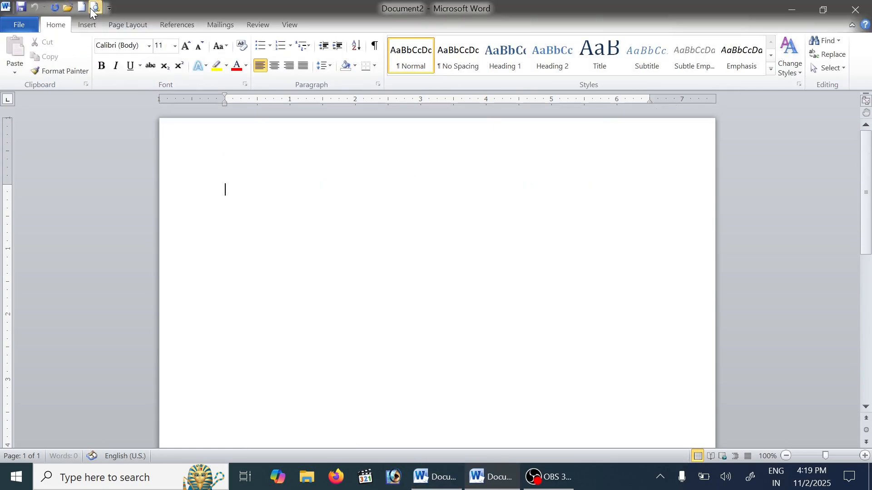
pyautogui.click(99, 9)
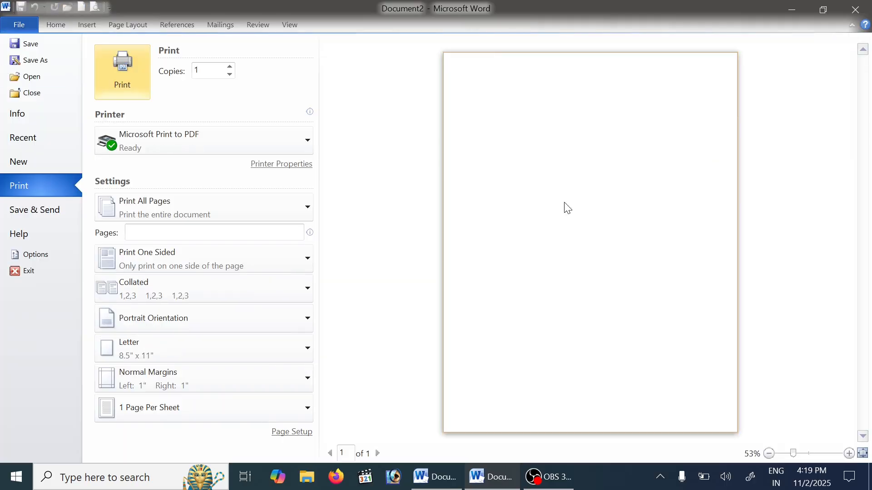
pyautogui.click(855, 9)
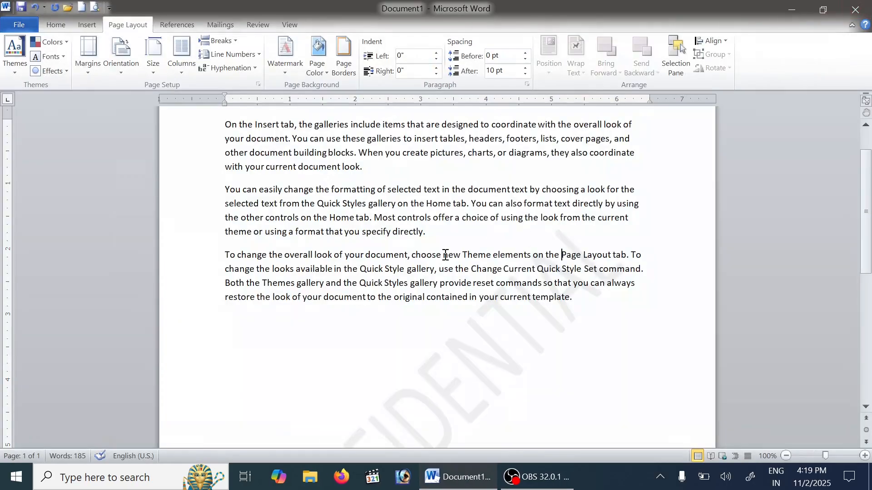
# Examine how the CONFIDENTIAL watermark looks in the print preview and behind the text on the page.
pyautogui.click(95, 7)
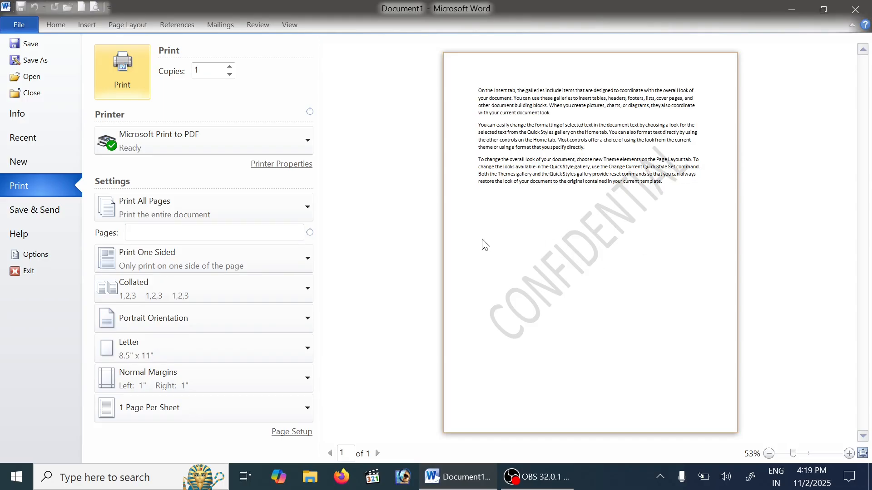
pyautogui.press('Escape')
pyautogui.scroll(-5, 553, 228)
pyautogui.scroll(1, 553, 229)
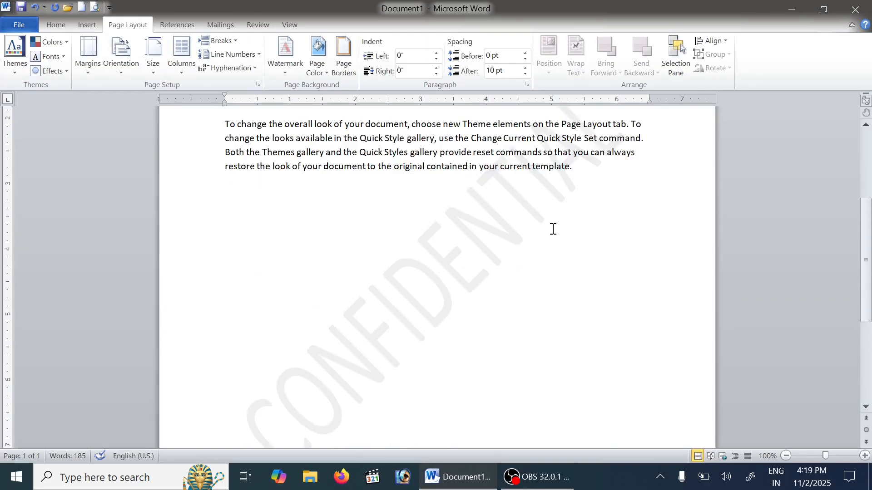
pyautogui.scroll(5, 545, 223)
pyautogui.scroll(-2, 531, 206)
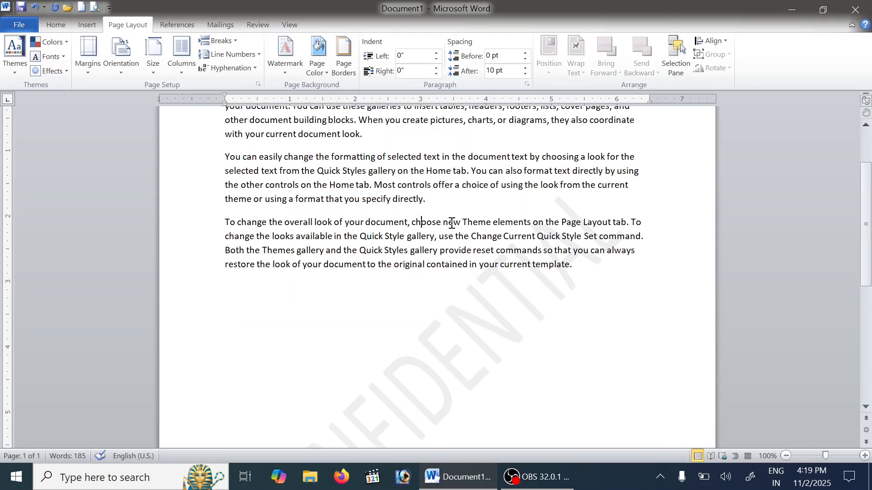
pyautogui.scroll(-3, 483, 228)
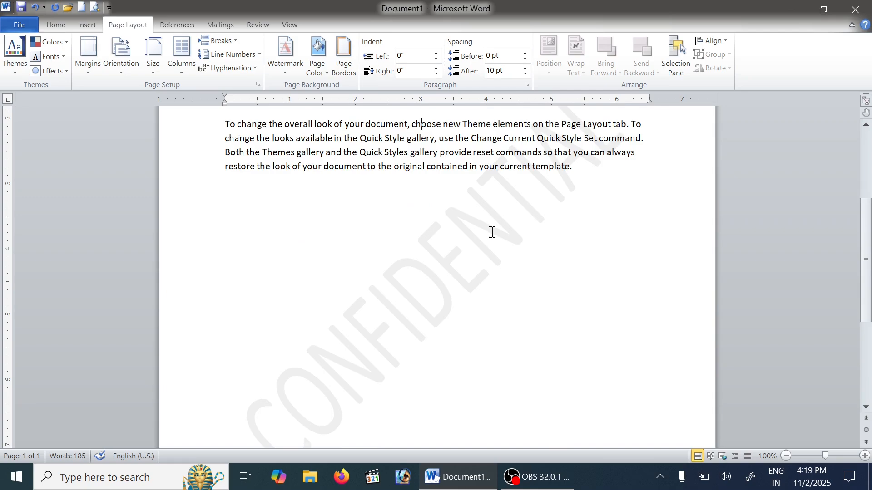
pyautogui.scroll(-3, 492, 232)
pyautogui.scroll(6, 527, 233)
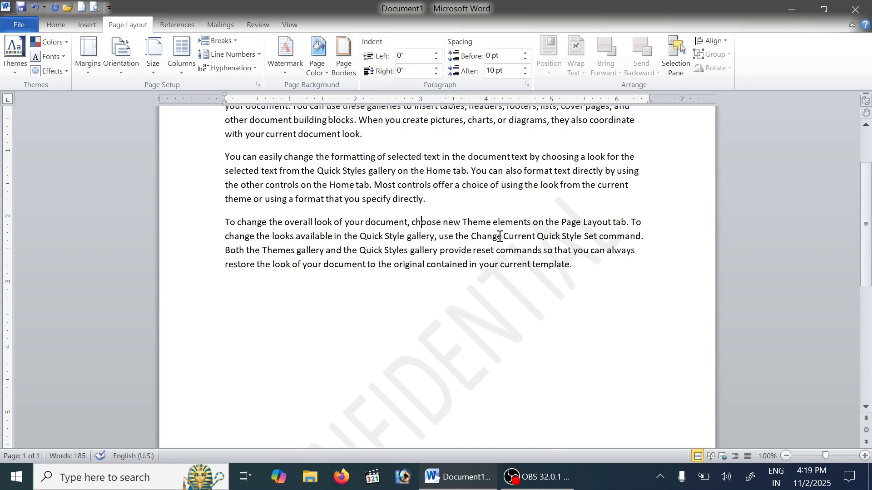
pyautogui.scroll(-3, 500, 236)
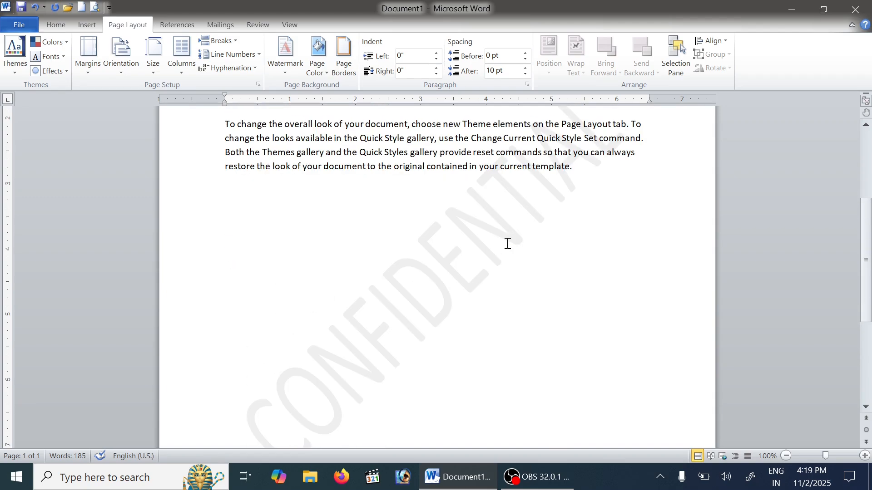
# Replace the diagonal watermark with the horizontal CONFIDENTIAL 2 preset.
pyautogui.click(299, 79)
pyautogui.click(513, 229)
pyautogui.click(292, 68)
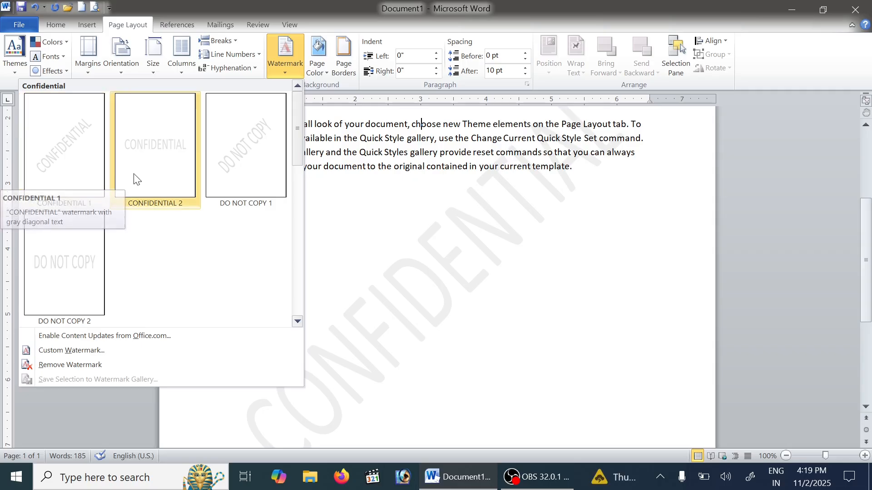
pyautogui.click(146, 173)
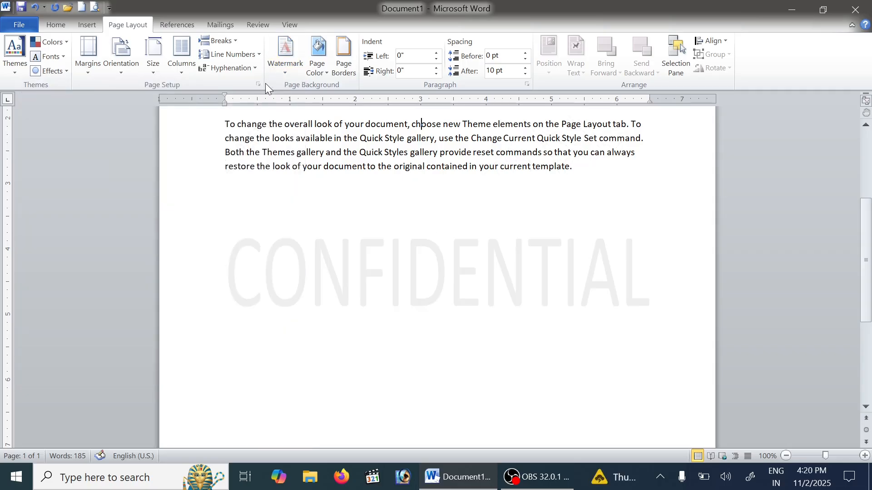
# Replace the horizontal watermark with the diagonal DO NOT COPY 1 preset and check it on the page.
pyautogui.click(270, 68)
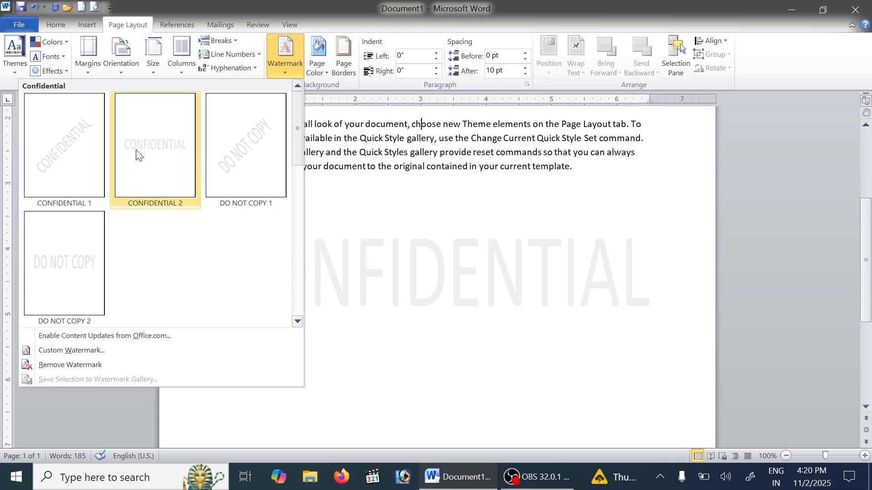
pyautogui.click(228, 149)
pyautogui.click(468, 253)
pyautogui.scroll(5, 415, 247)
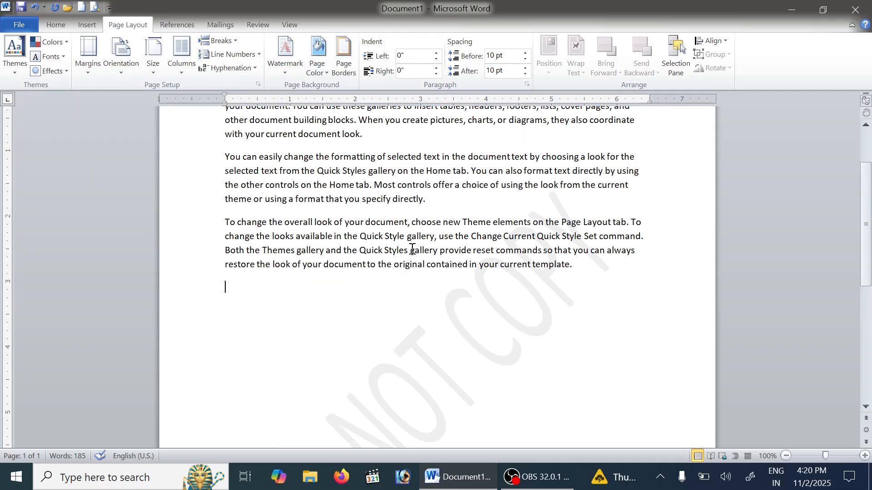
pyautogui.scroll(-7, 403, 248)
pyautogui.scroll(-1, 401, 248)
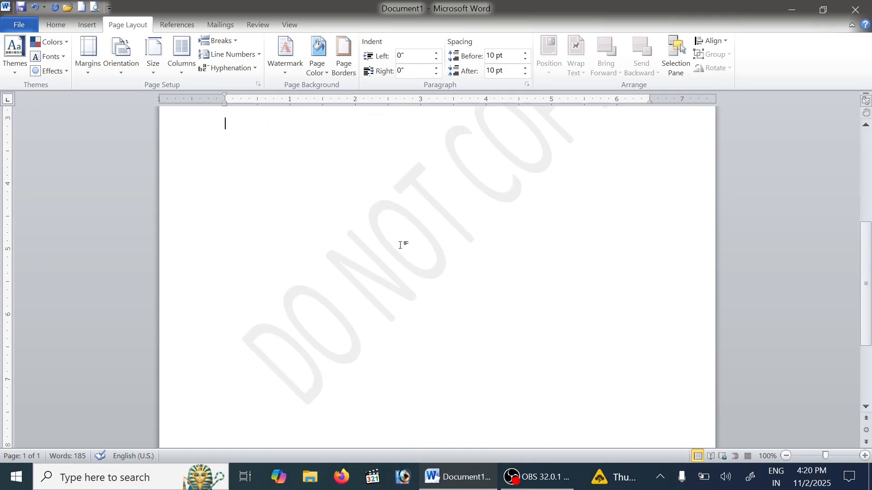
pyautogui.scroll(3, 400, 246)
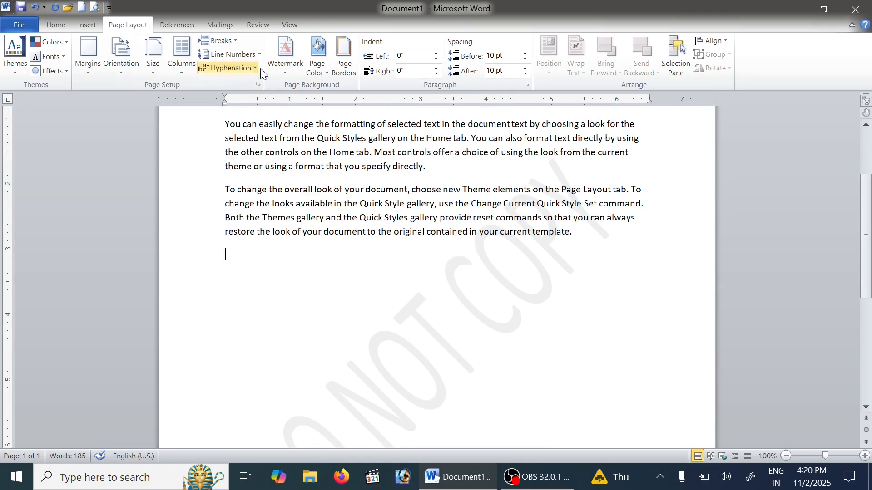
# Create a custom text watermark reading "Computer" in place of the DO NOT COPY text.
pyautogui.click(286, 54)
pyautogui.scroll(-3, 91, 263)
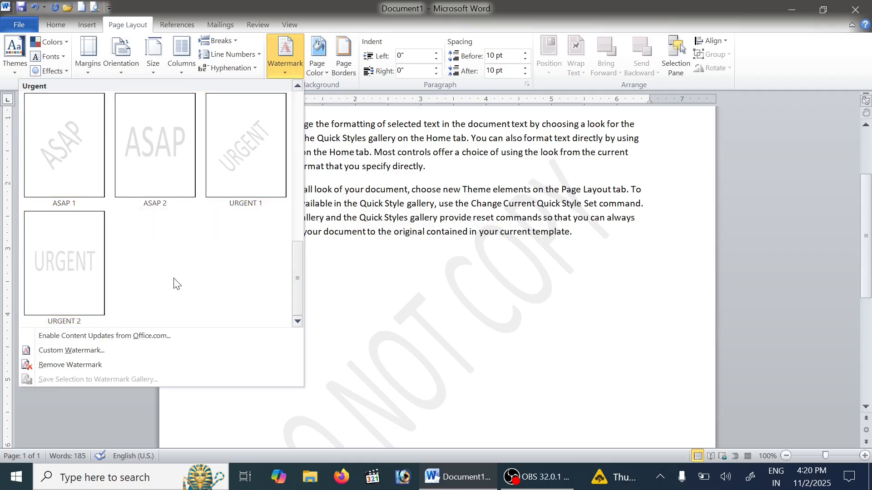
pyautogui.click(88, 353)
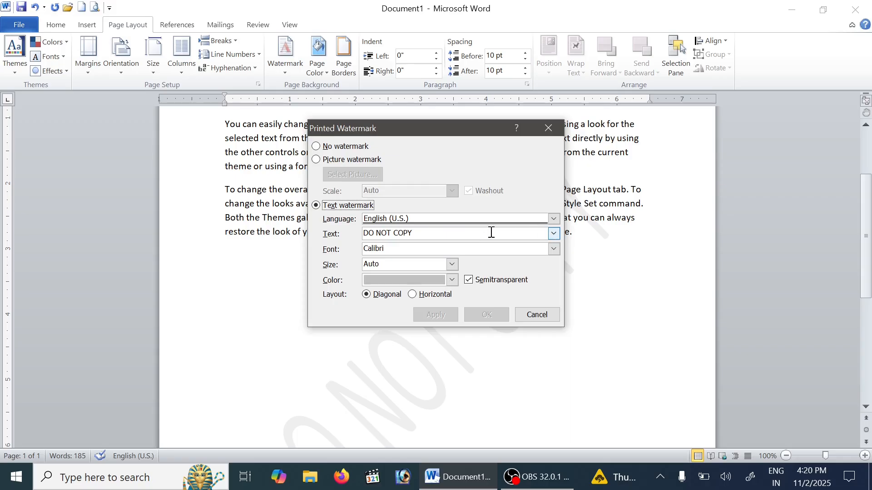
pyautogui.click(453, 232)
pyautogui.press('BackSpace')
pyautogui.press('BackSpace')
pyautogui.press('BackSpace')
pyautogui.press('BackSpace')
pyautogui.press('BackSpace')
pyautogui.press('BackSpace')
pyautogui.press('BackSpace')
pyautogui.press('BackSpace')
pyautogui.press('BackSpace')
pyautogui.press('BackSpace')
pyautogui.press('BackSpace')
pyautogui.write('Computer')
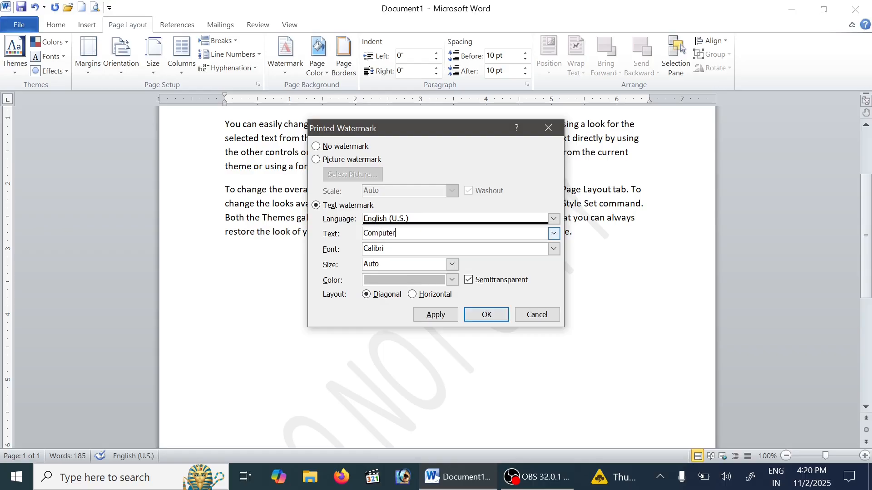
pyautogui.click(491, 315)
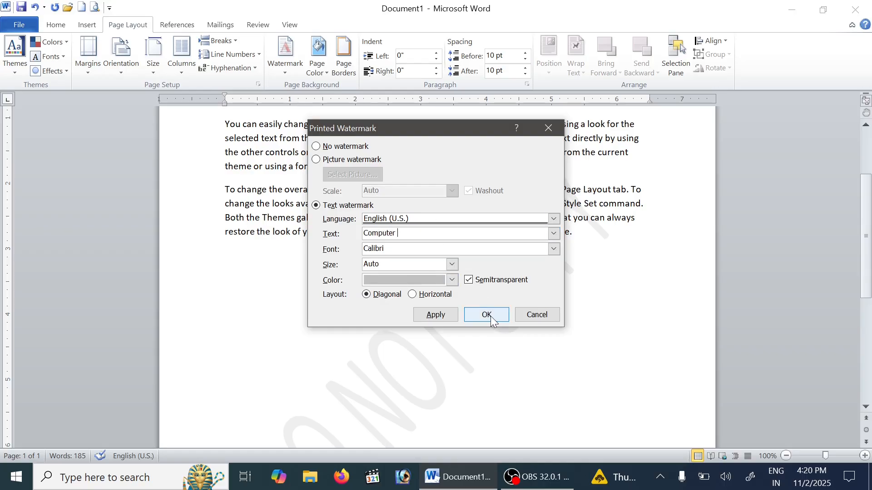
pyautogui.scroll(-5, 523, 287)
pyautogui.scroll(3, 523, 287)
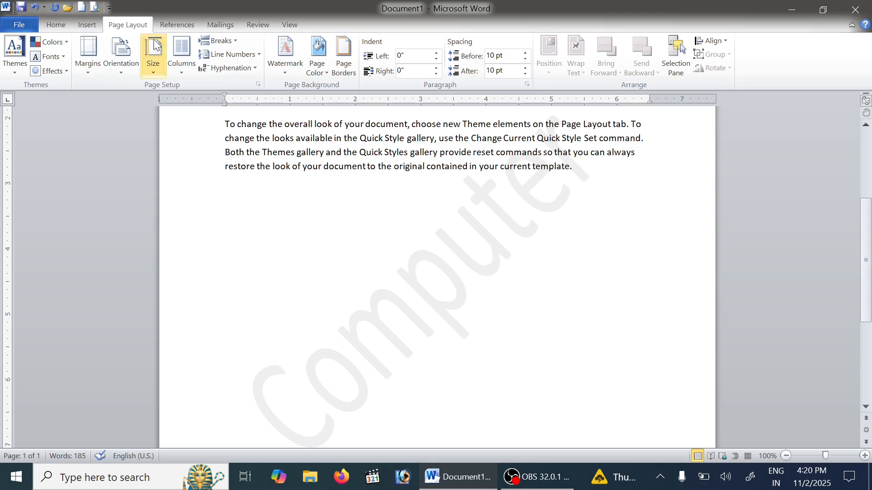
# Set the color of the custom "Computer" watermark to the standard purple and apply it to the document.
pyautogui.click(288, 76)
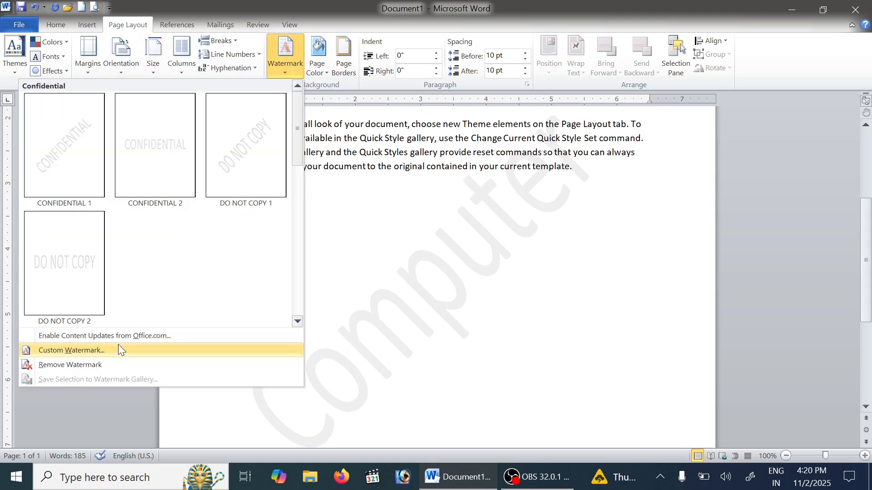
pyautogui.click(132, 351)
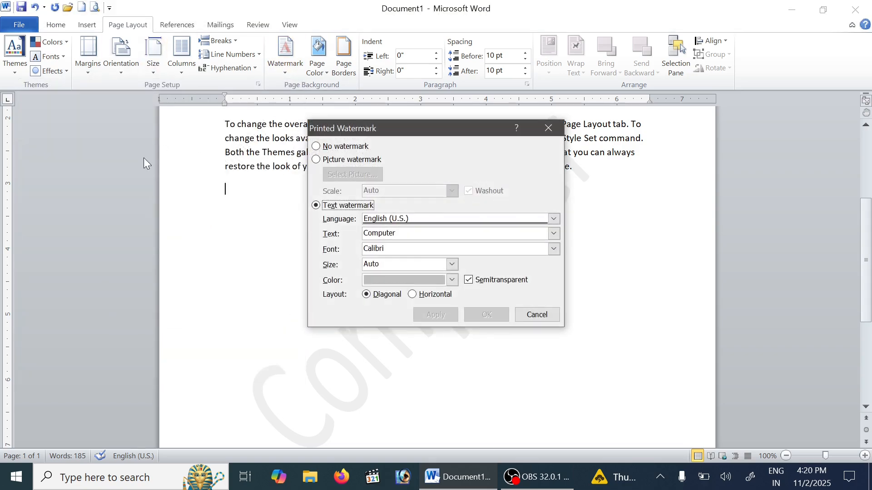
pyautogui.click(452, 280)
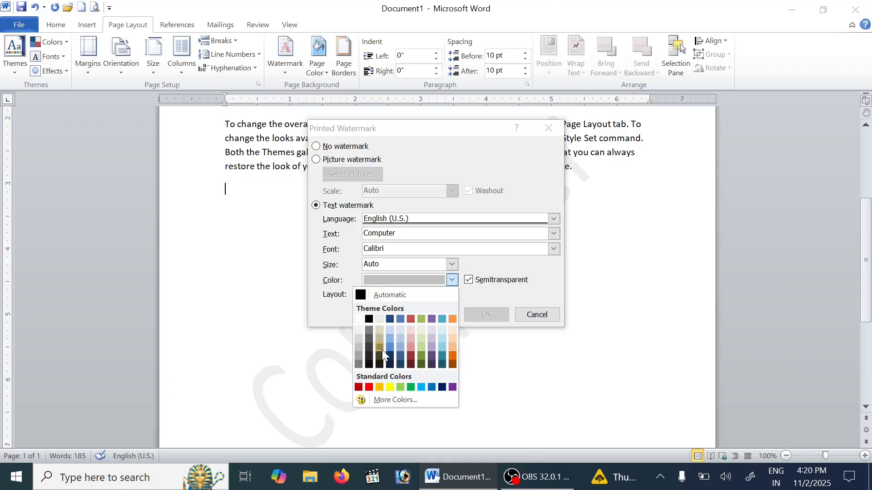
pyautogui.click(379, 347)
pyautogui.click(452, 280)
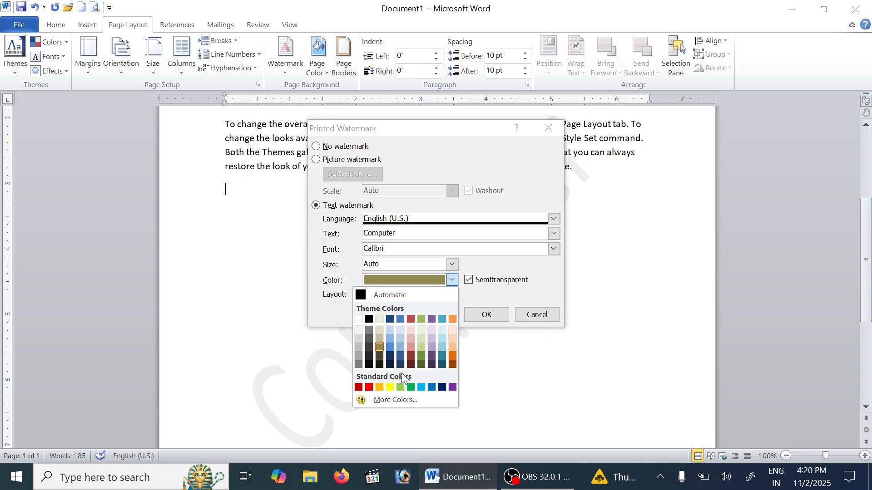
pyautogui.click(453, 387)
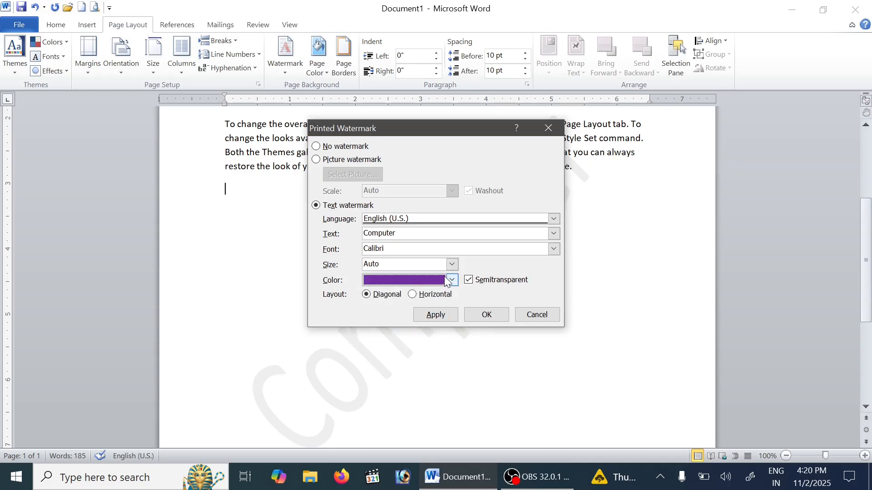
pyautogui.click(447, 315)
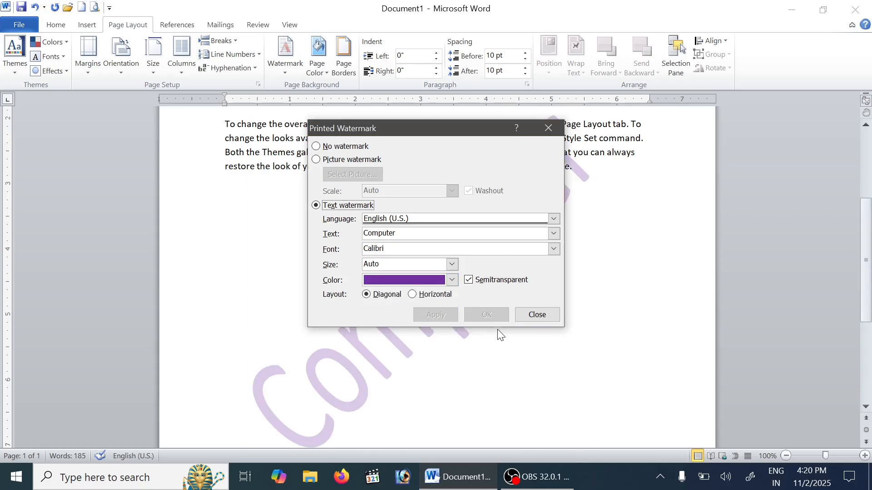
pyautogui.click(537, 315)
pyautogui.scroll(3, 475, 282)
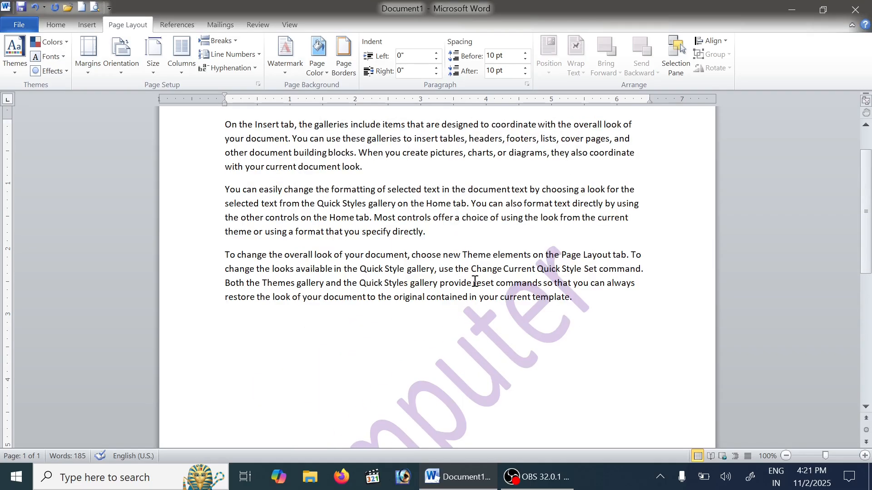
# Remove the "Computer" watermark from the document and undo the removal.
pyautogui.scroll(-3, 467, 282)
pyautogui.scroll(4, 438, 282)
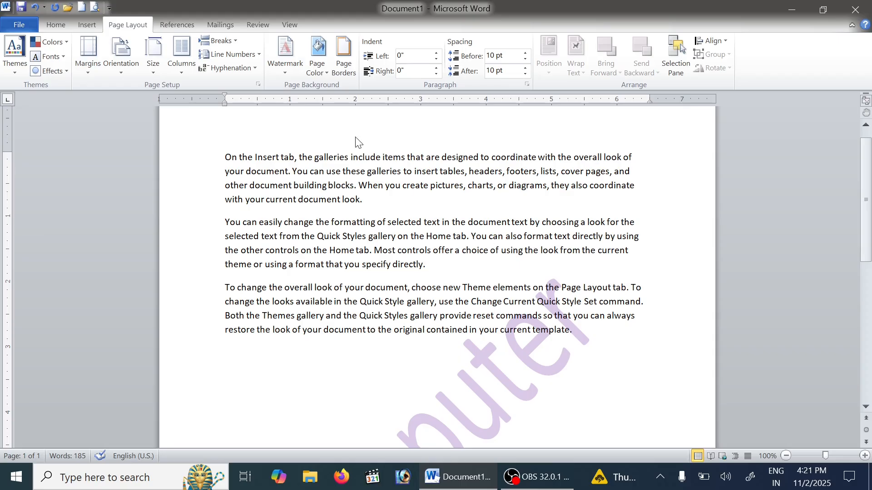
pyautogui.click(291, 74)
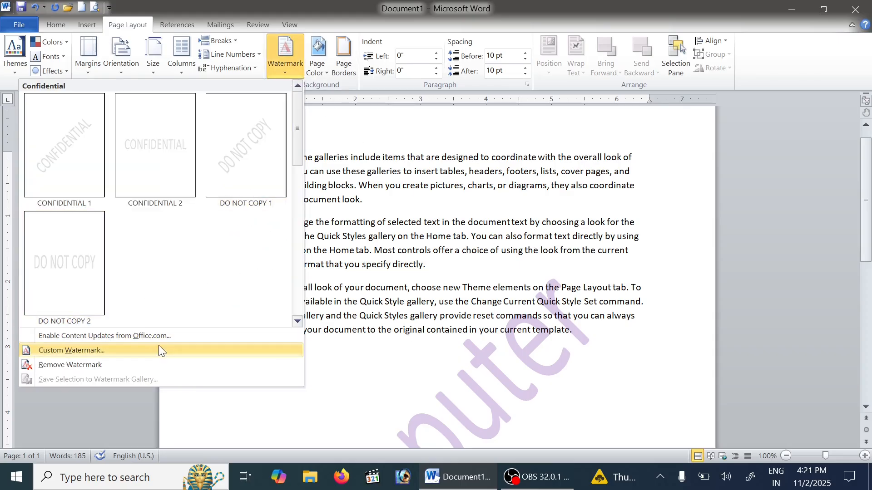
pyautogui.click(140, 364)
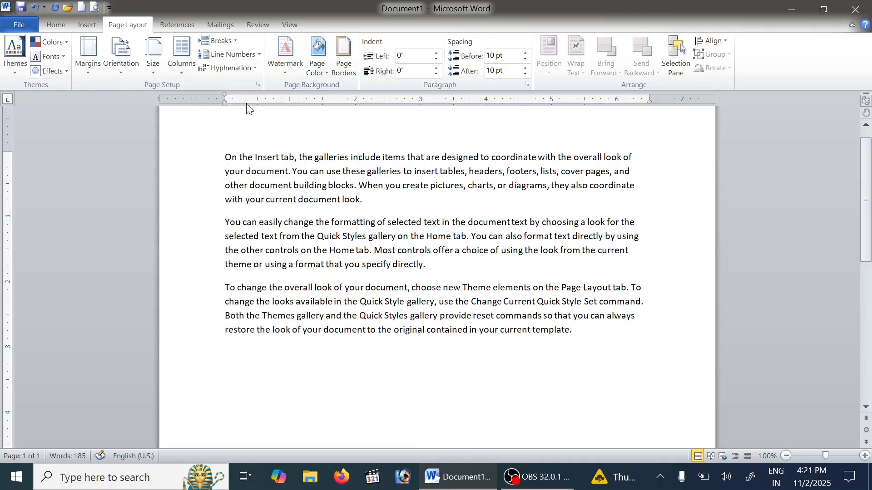
pyautogui.click(35, 8)
# Set the custom watermark's text to ASAP and its font to Gloucester MT Extra Condensed.
pyautogui.click(281, 68)
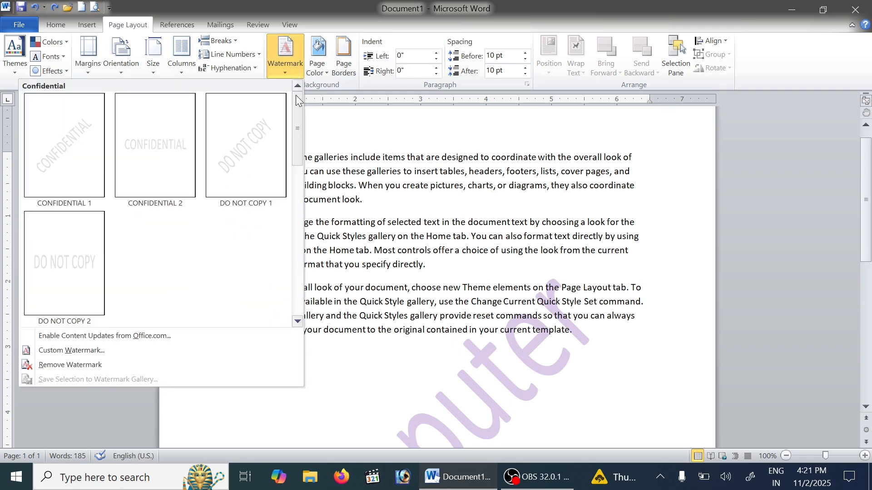
pyautogui.click(146, 350)
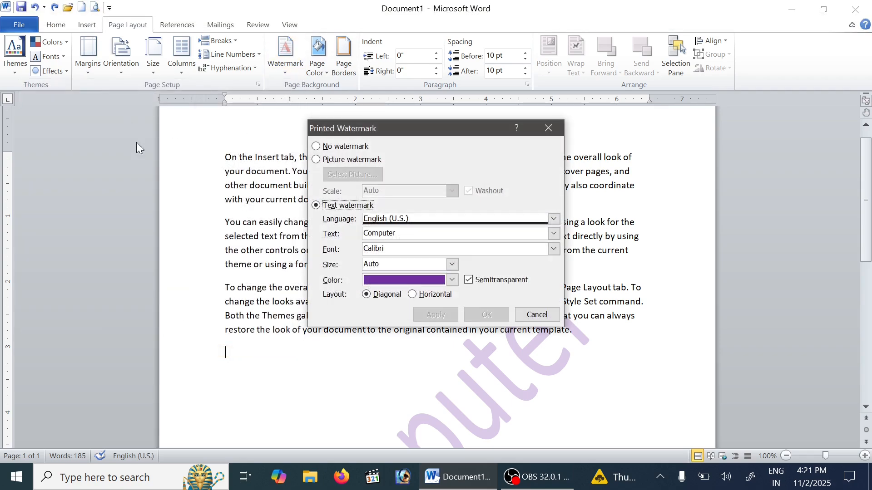
pyautogui.click(553, 219)
pyautogui.click(490, 230)
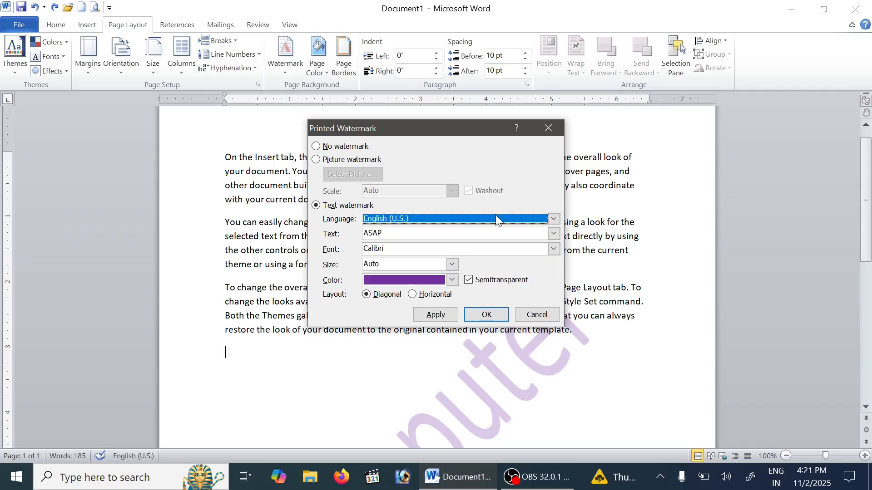
pyautogui.click(554, 250)
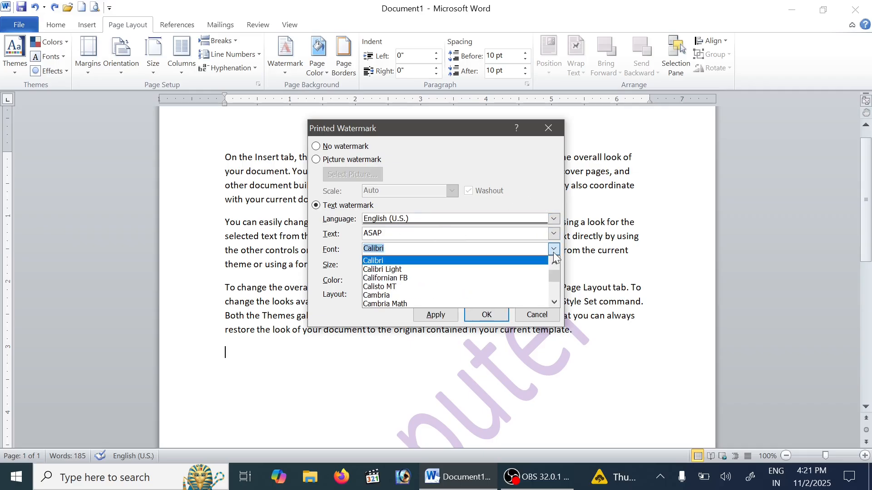
pyautogui.scroll(-3, 450, 284)
pyautogui.scroll(-4, 450, 284)
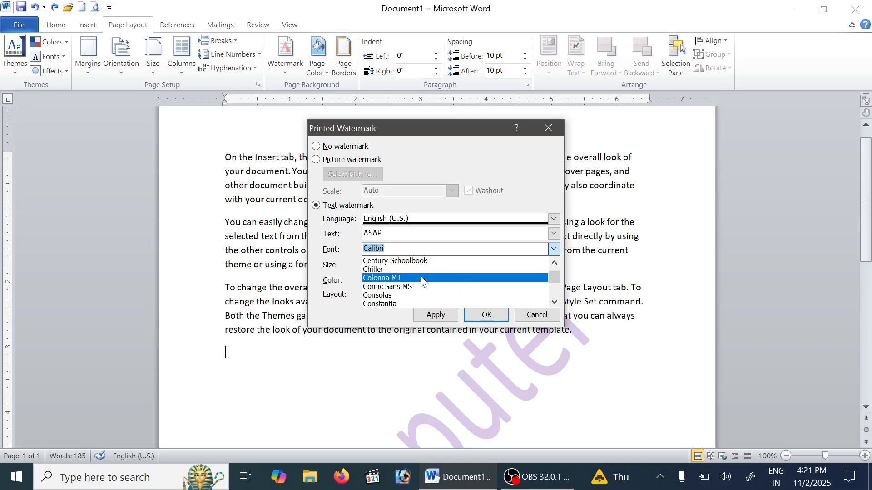
pyautogui.scroll(-15, 406, 284)
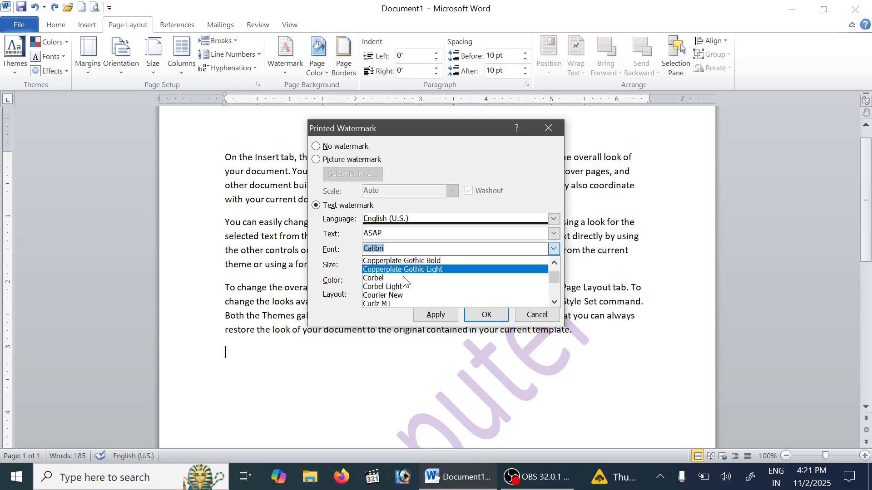
pyautogui.scroll(4, 407, 286)
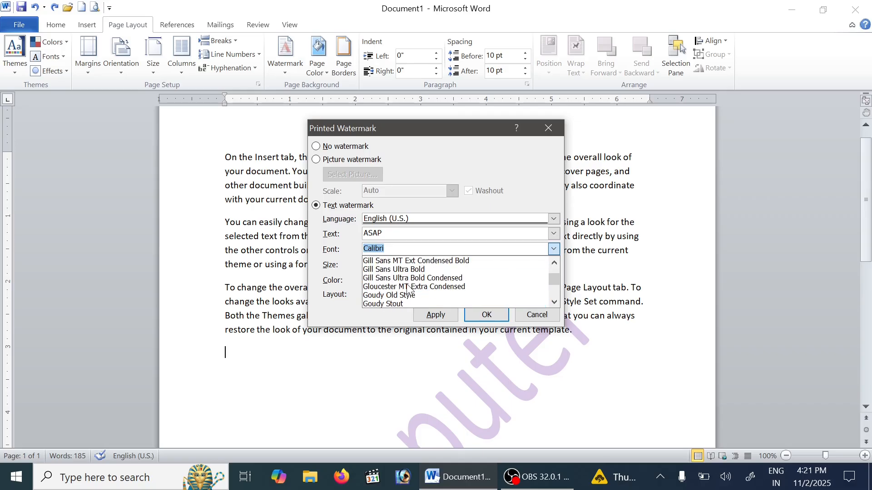
pyautogui.click(407, 286)
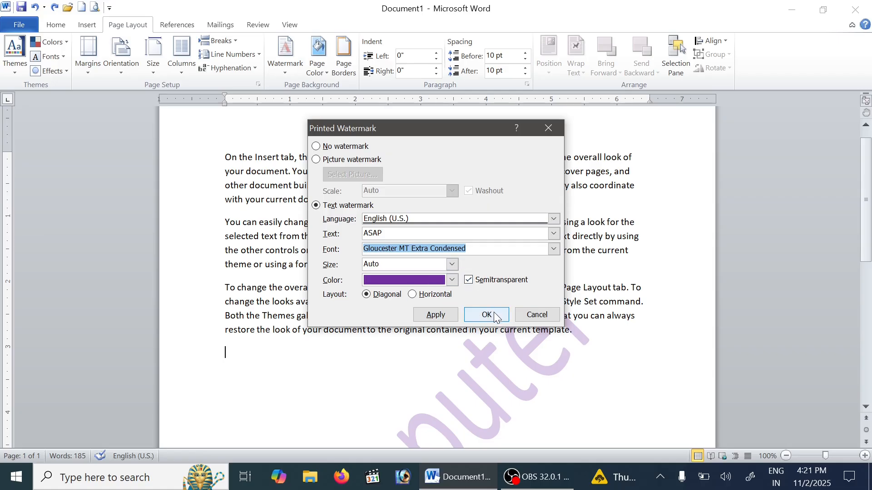
# Keep the ASAP watermark's size on Auto, apply the watermark and check it on the page.
pyautogui.click(480, 279)
pyautogui.click(452, 265)
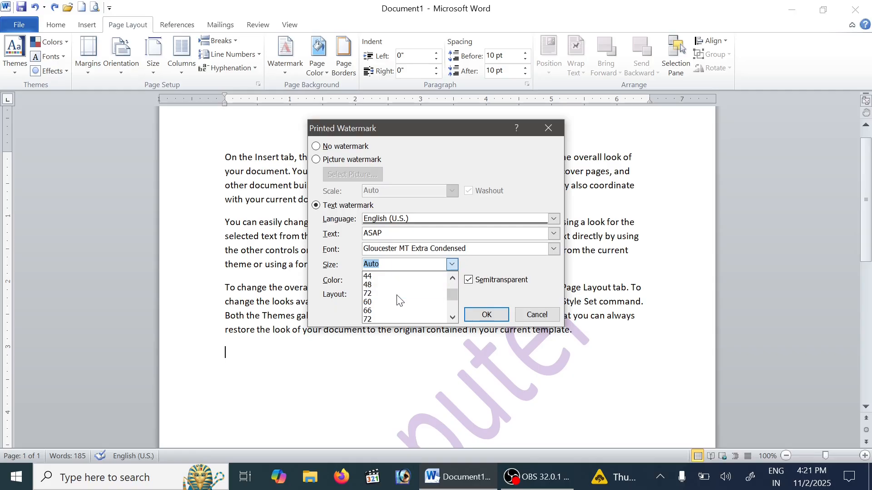
pyautogui.click(543, 291)
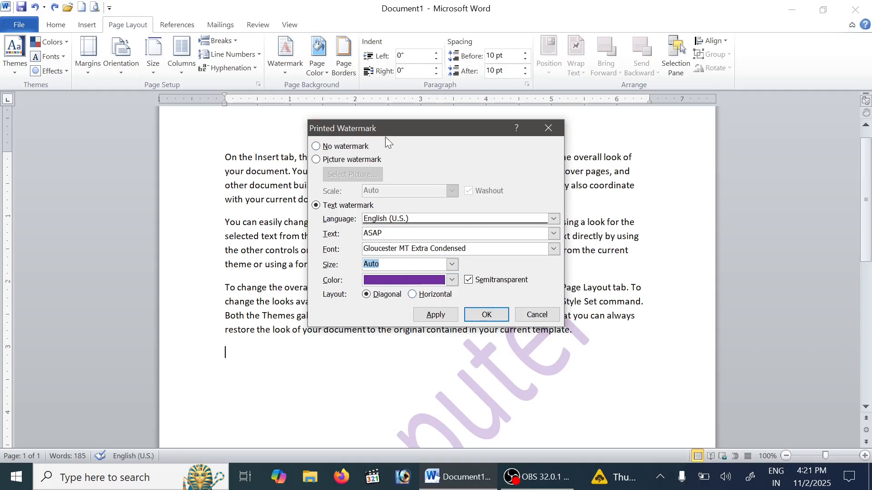
pyautogui.click(486, 314)
pyautogui.scroll(-4, 450, 288)
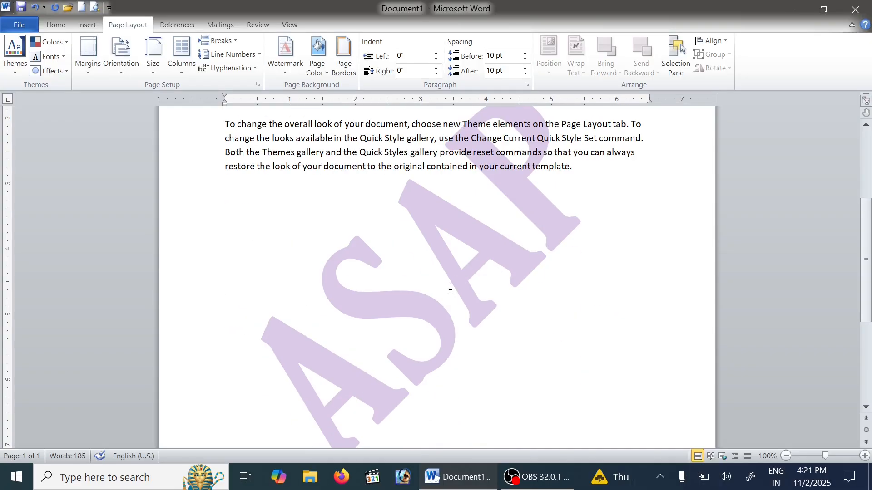
pyautogui.scroll(5, 451, 289)
pyautogui.scroll(2, 455, 291)
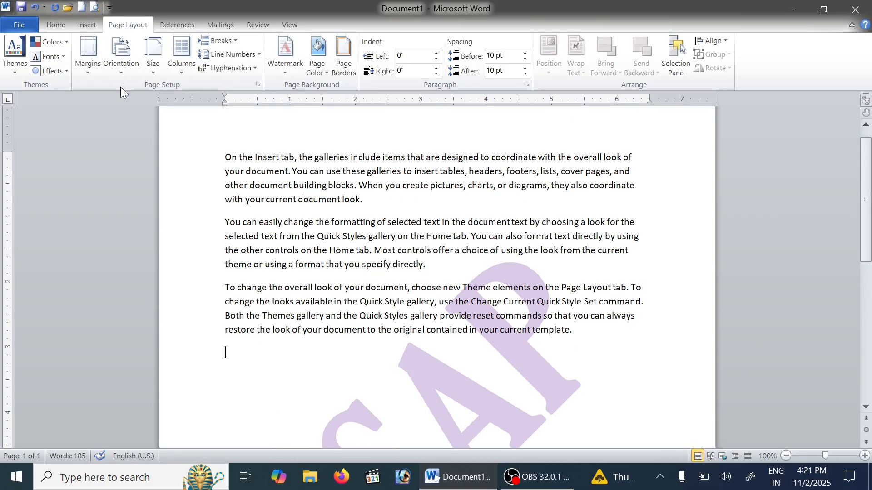
# Remove the ASAP watermark from the document.
pyautogui.click(277, 73)
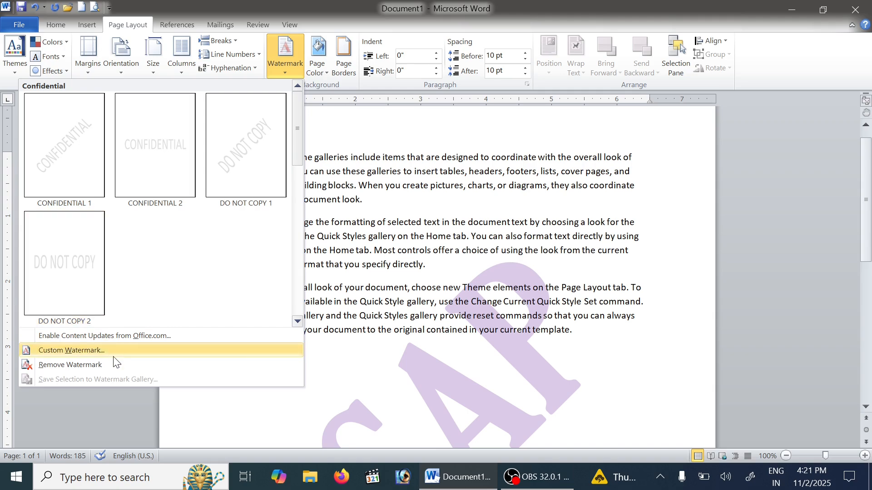
pyautogui.click(121, 366)
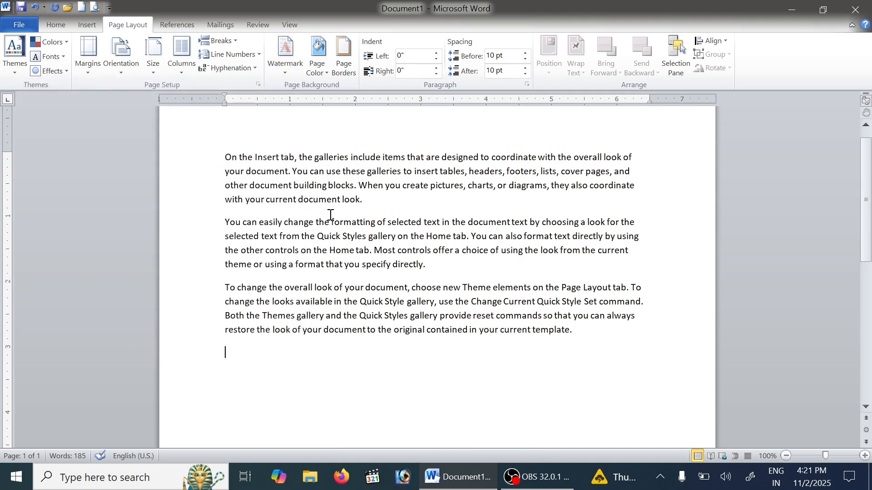
pyautogui.scroll(1, 330, 215)
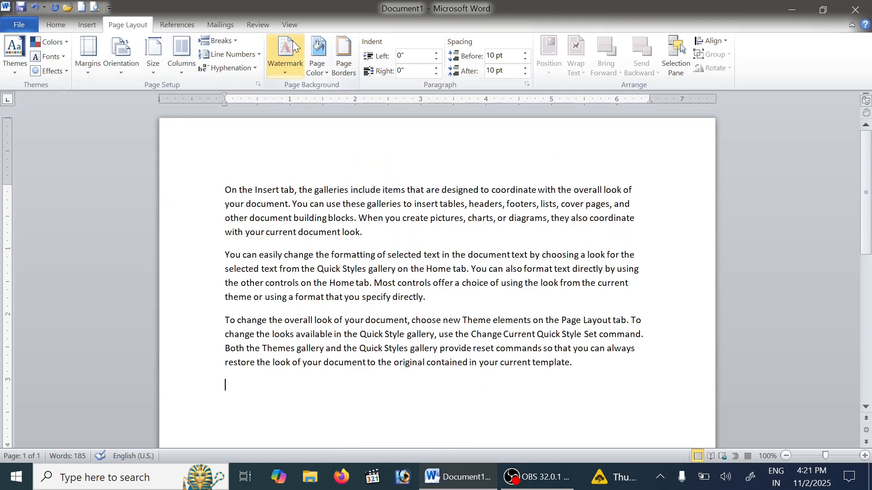
pyautogui.click(326, 72)
pyautogui.click(325, 73)
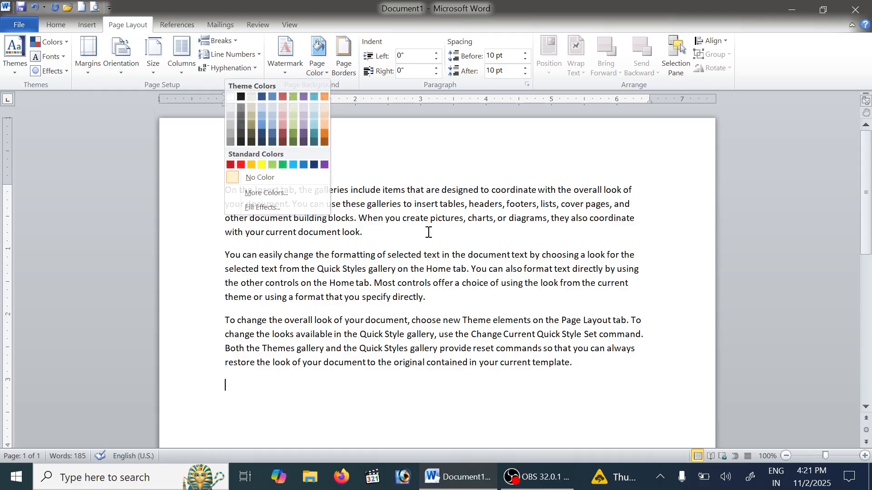
pyautogui.click(297, 74)
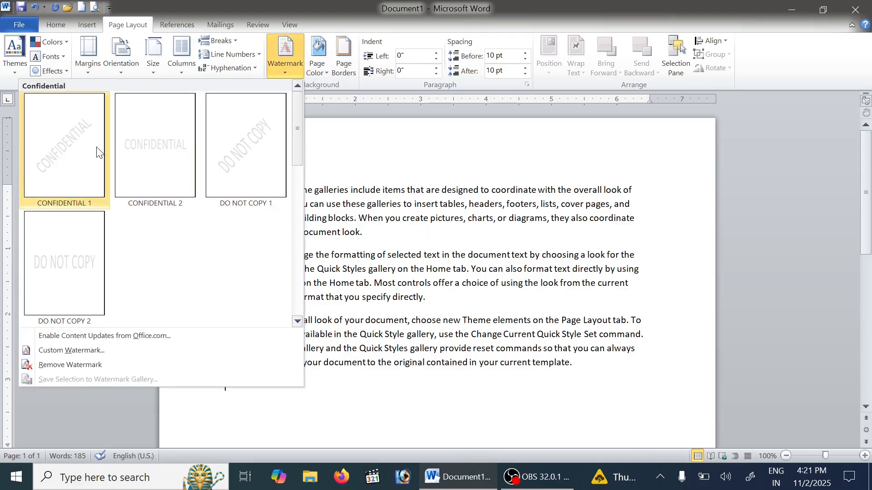
pyautogui.click(481, 304)
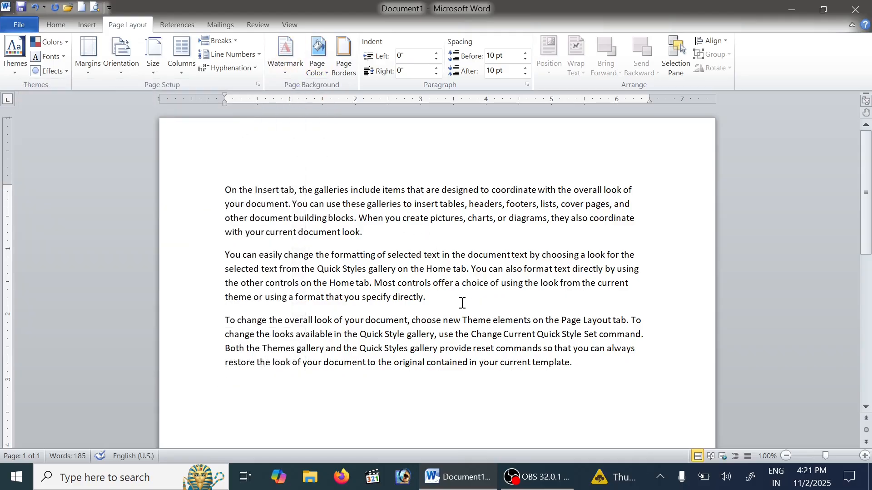
# Copy all the document text and paste it repeatedly at the end until the document fills nine pages.
pyautogui.hotkey('ctrl', 'a')
pyautogui.click(310, 393)
pyautogui.hotkey('ctrl', 'v')
pyautogui.hotkey('ctrl', 'v')
pyautogui.hotkey('ctrl', 'v')
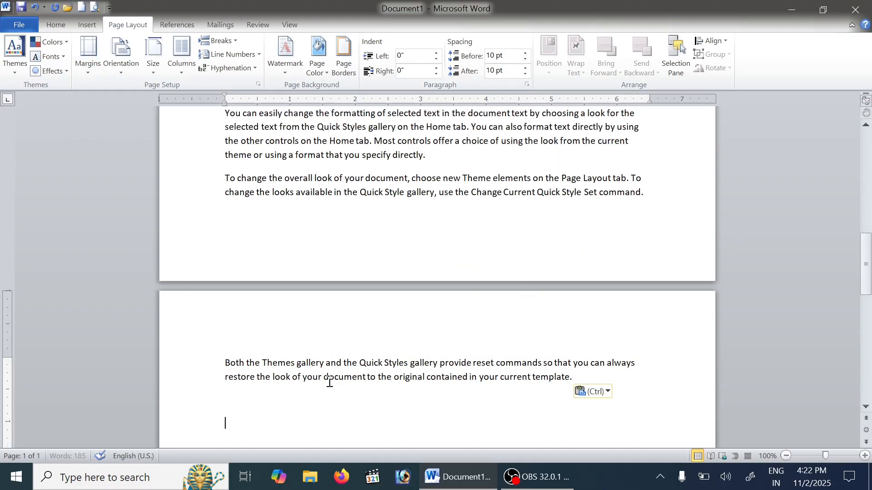
pyautogui.hotkey('ctrl', 'v')
pyautogui.hotkey('ctrl', 'v')
pyautogui.hotkey('ctrl', 'v')
pyautogui.hotkey('ctrl', 'v')
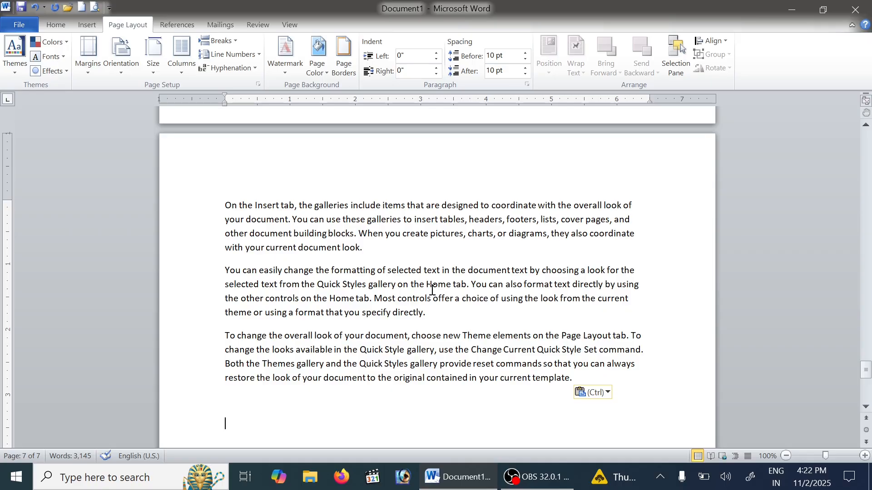
pyautogui.hotkey('ctrl', 'v')
pyautogui.hotkey('ctrl', 'v')
pyautogui.hotkey('ctrl', 'v')
pyautogui.hotkey('ctrl', 'v')
pyautogui.hotkey('ctrl', 'v')
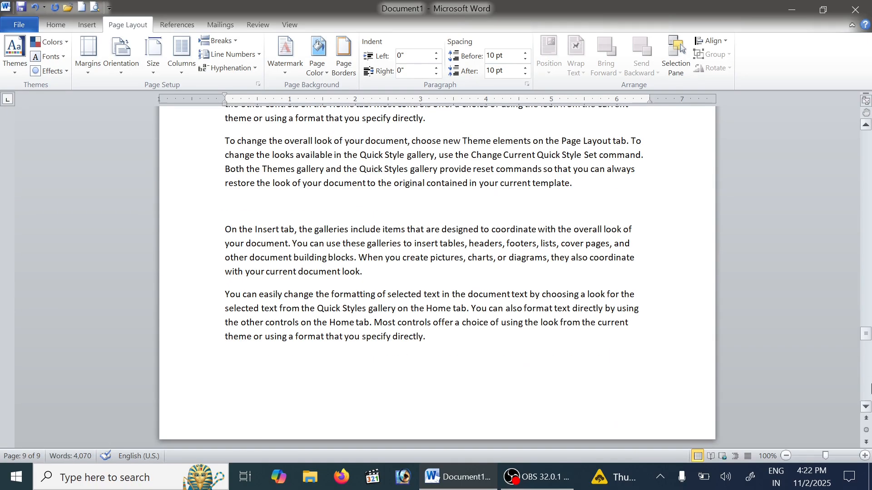
# Add the diagonal CONFIDENTIAL 1 preset watermark to the document and check it across several pages.
pyautogui.moveTo(866, 336); pyautogui.dragTo(866, 118)
pyautogui.click(866, 101)
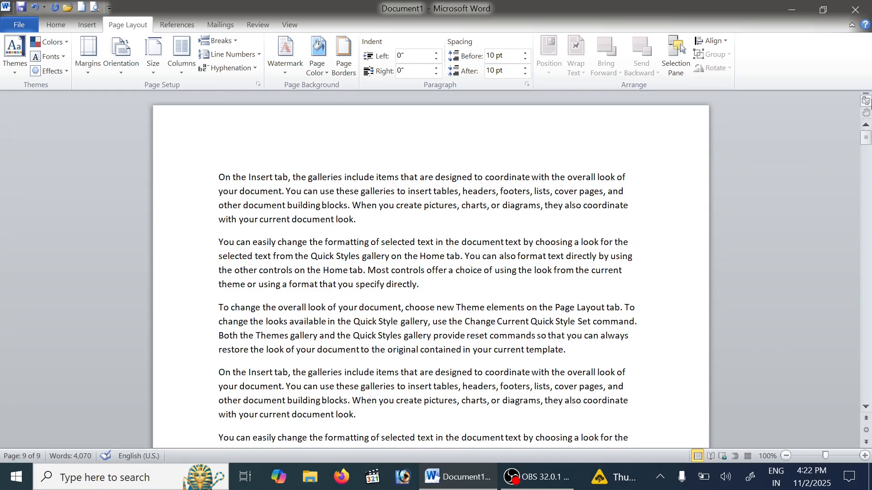
pyautogui.click(279, 61)
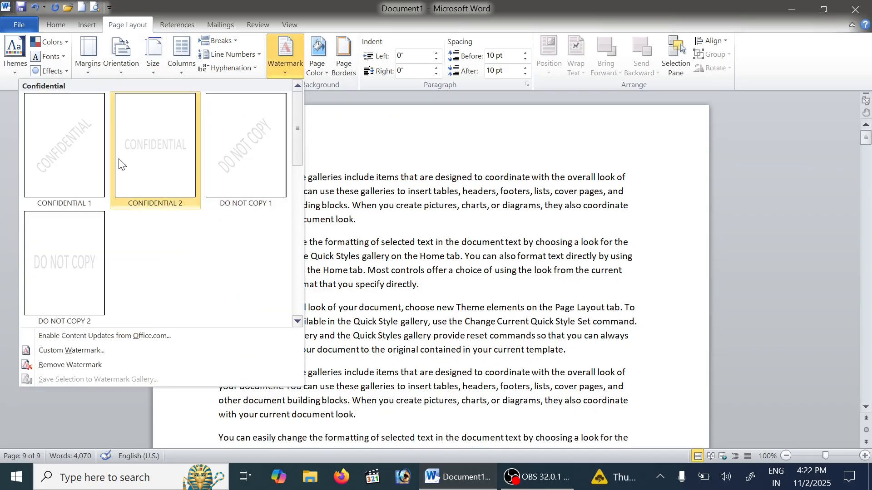
pyautogui.click(73, 167)
pyautogui.scroll(-8, 432, 249)
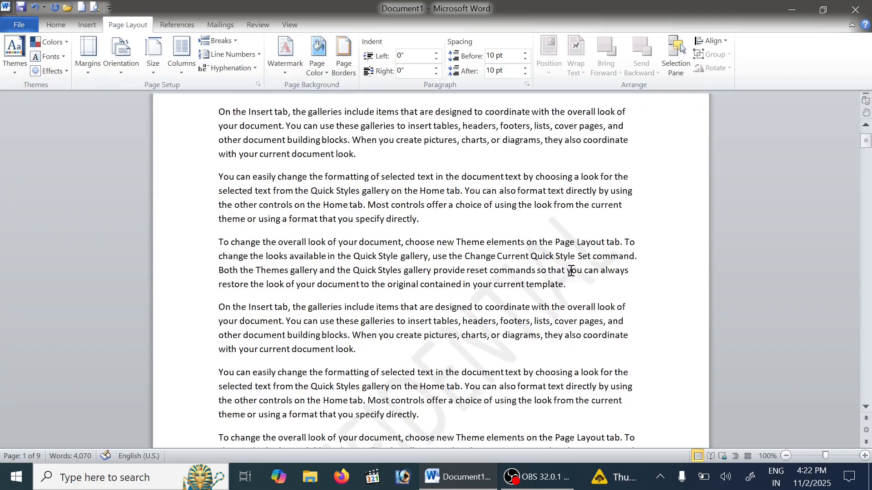
pyautogui.scroll(-10, 431, 249)
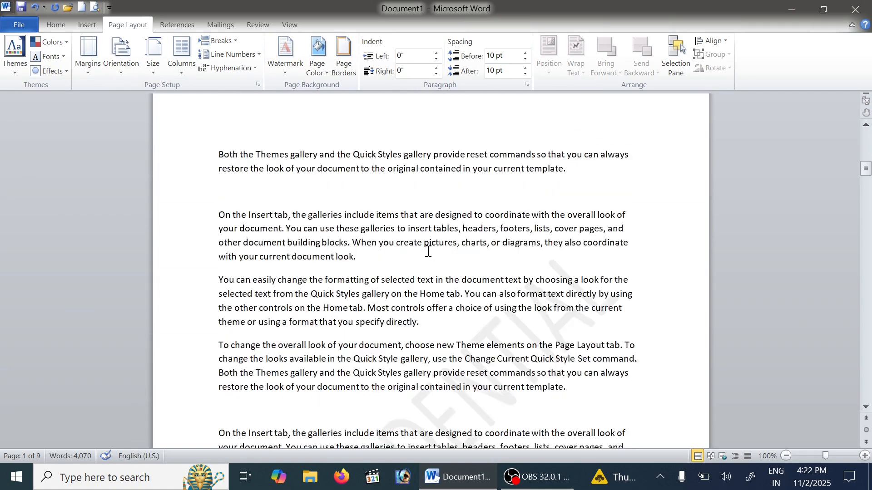
pyautogui.scroll(-10, 432, 250)
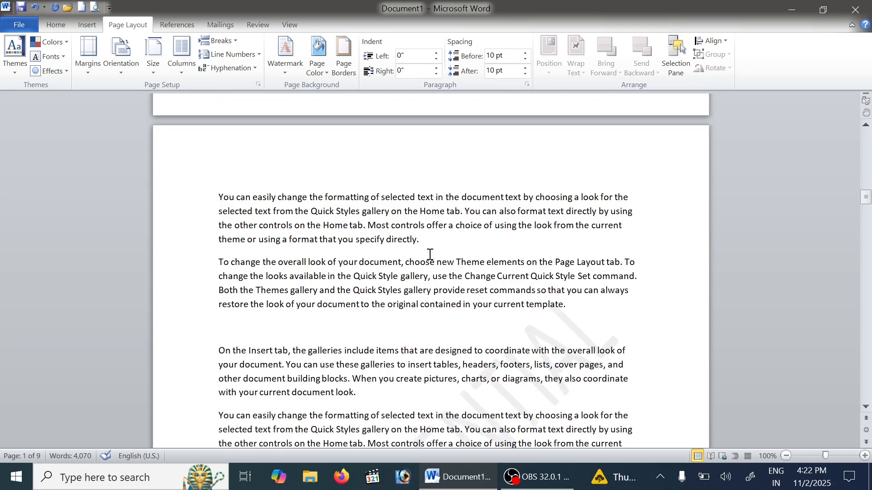
pyautogui.scroll(-10, 443, 256)
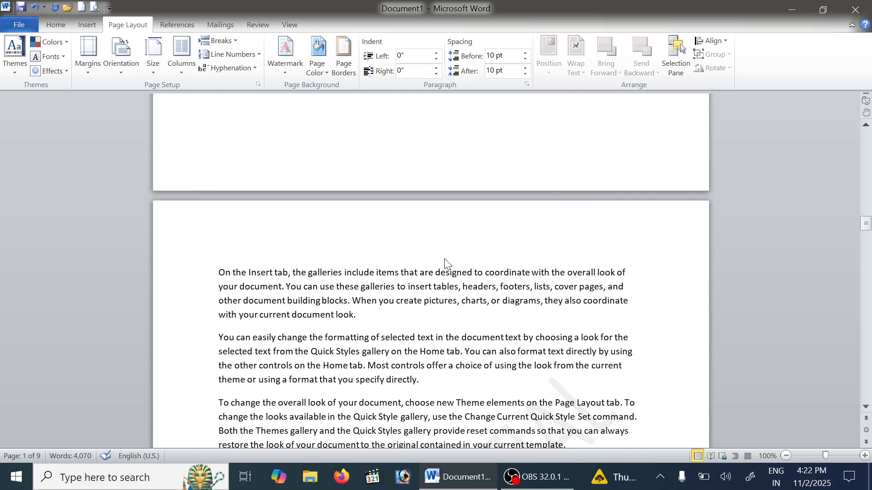
pyautogui.scroll(4, 444, 258)
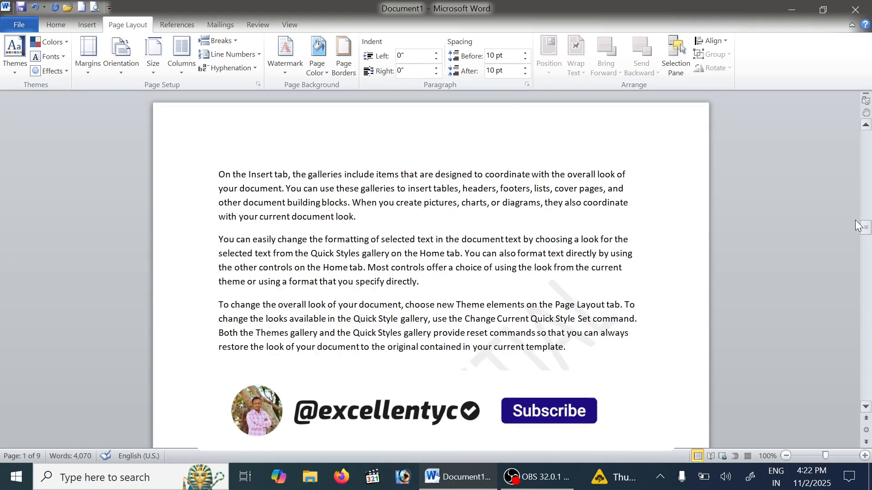
pyautogui.moveTo(866, 231); pyautogui.dragTo(865, 133)
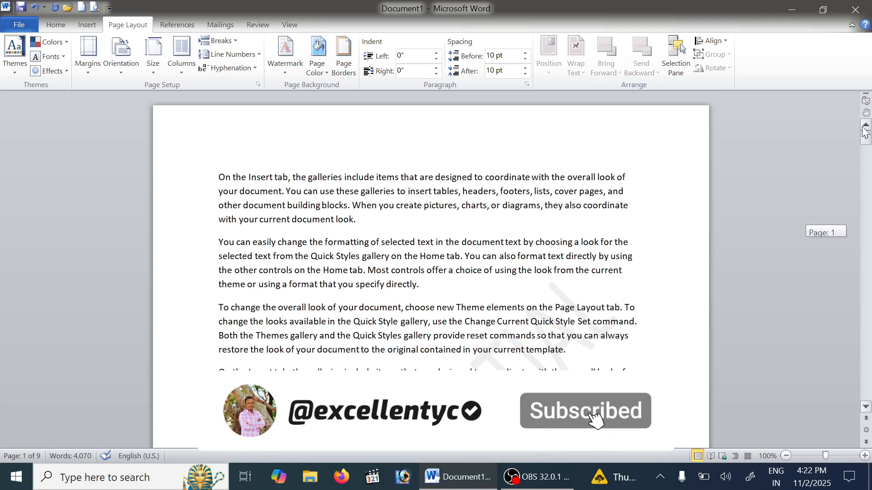
# Set the page color to the lightest olive green theme tint and check it across the pages.
pyautogui.click(285, 53)
pyautogui.click(317, 64)
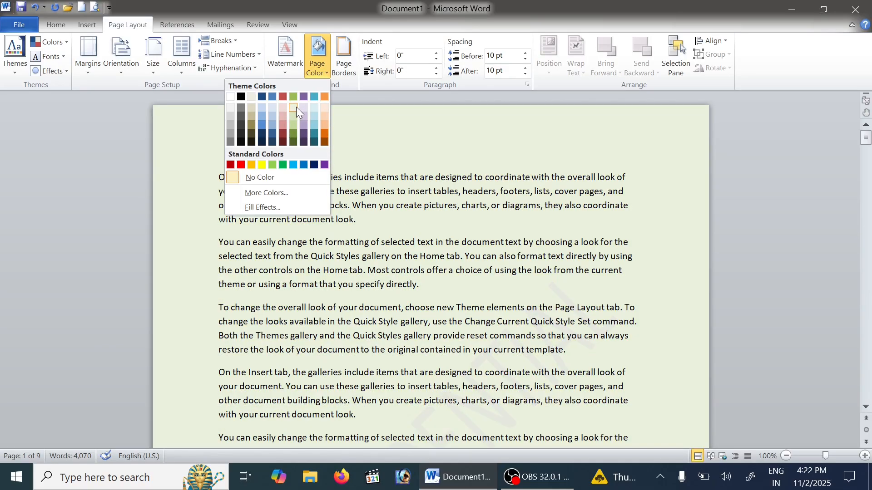
pyautogui.click(294, 107)
pyautogui.scroll(-20, 457, 217)
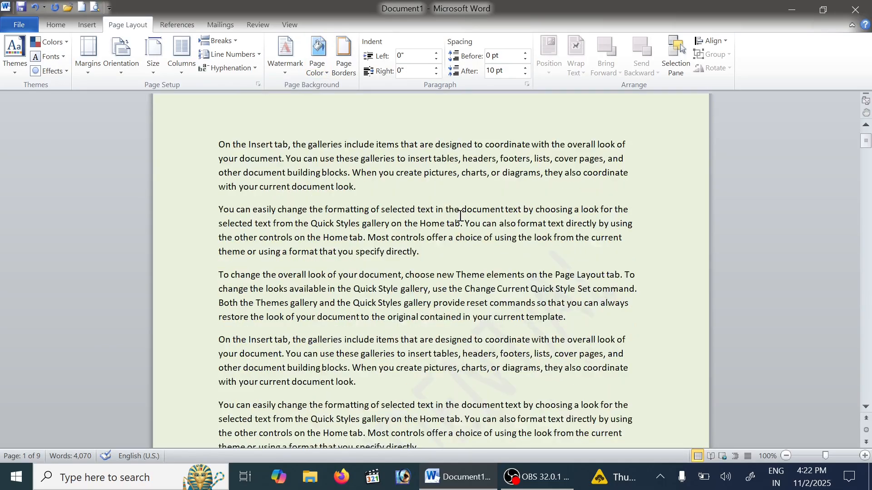
pyautogui.scroll(-5, 422, 211)
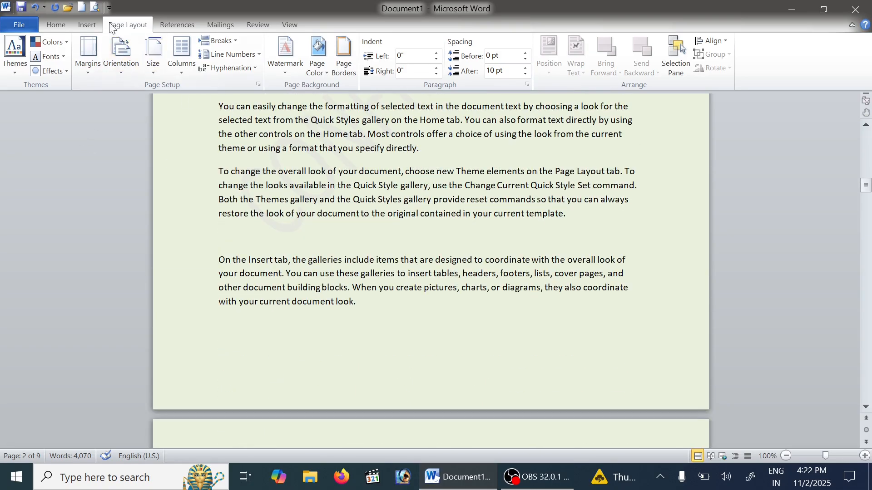
# Check in the print preview how the page color and watermark print, and return to the start of the document.
pyautogui.click(96, 8)
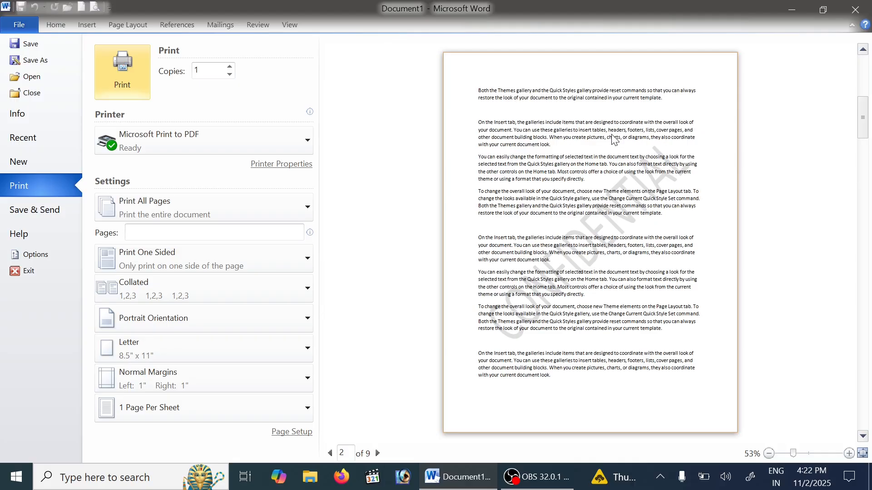
pyautogui.click(612, 135)
pyautogui.scroll(2, 318, 220)
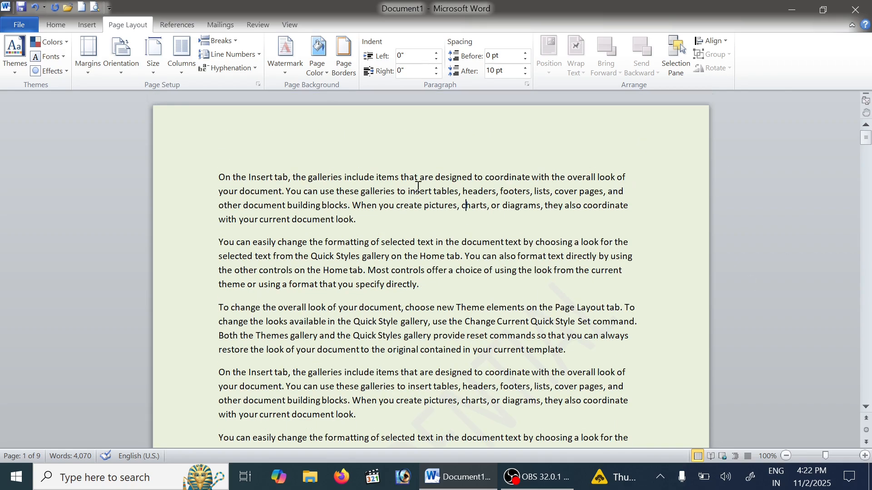
# Draw a rounded rectangle about 5.03" high and 6.95" wide over the text of the first page.
pyautogui.click(87, 24)
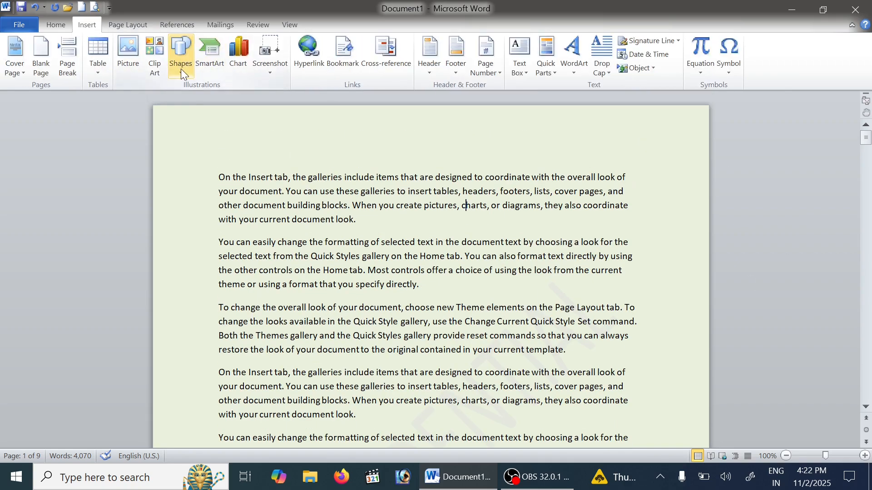
pyautogui.click(180, 53)
pyautogui.click(111, 97)
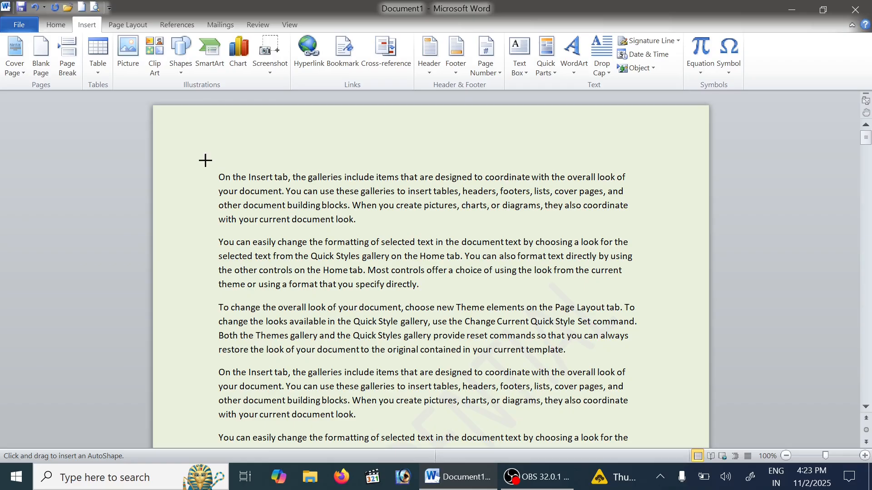
pyautogui.moveTo(202, 162)
pyautogui.mouseDown()
pyautogui.moveTo(671, 450)
pyautogui.moveTo(660, 449)
pyautogui.mouseUp()
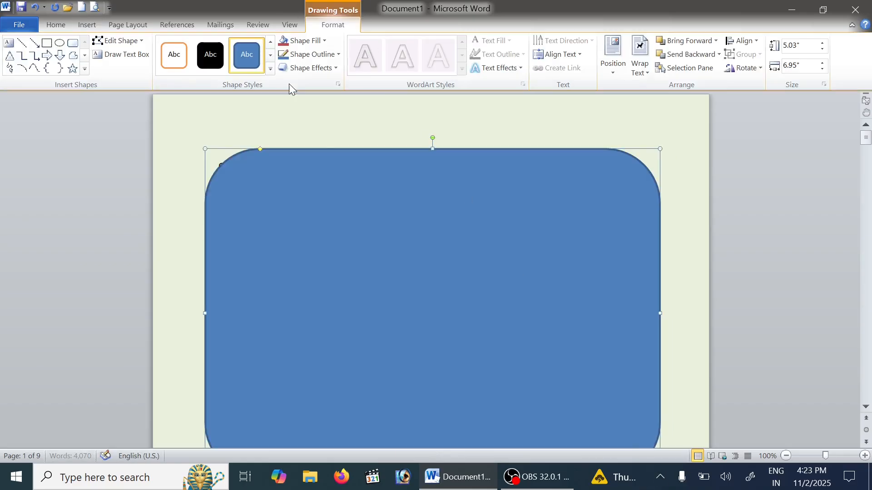
# Fill the rounded rectangle with a lighter blue theme tint and send it behind the text.
pyautogui.click(323, 42)
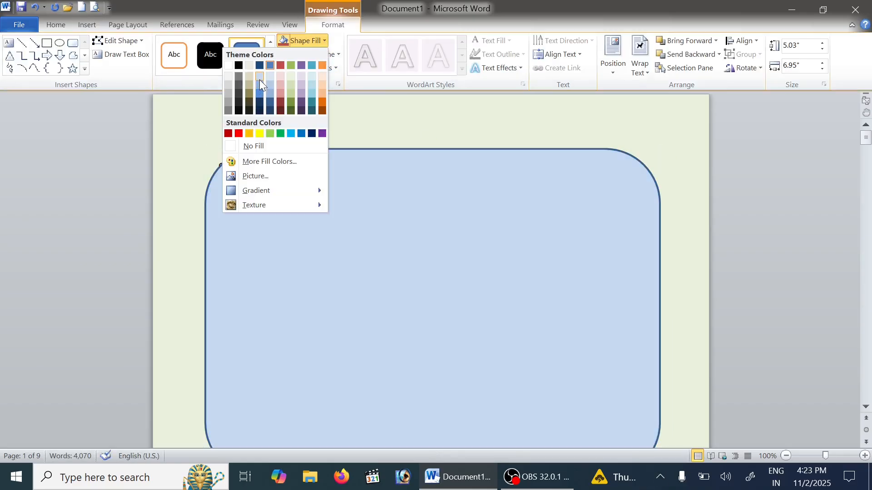
pyautogui.click(233, 145)
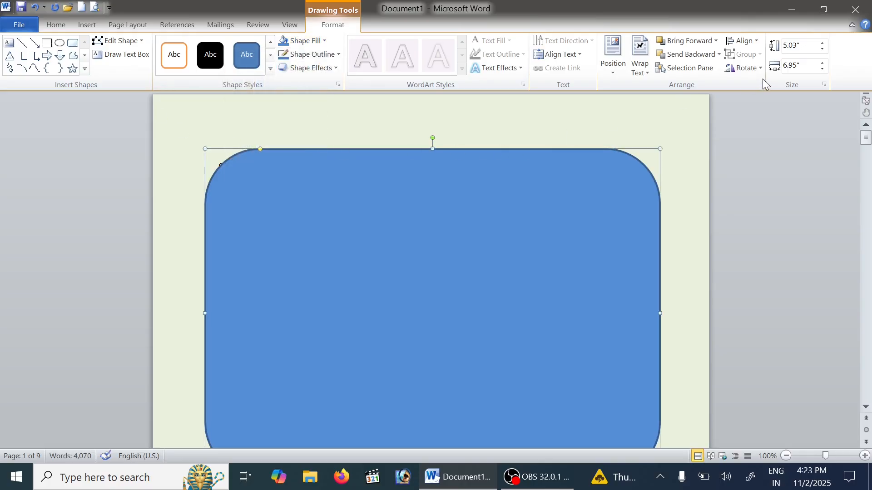
pyautogui.click(718, 55)
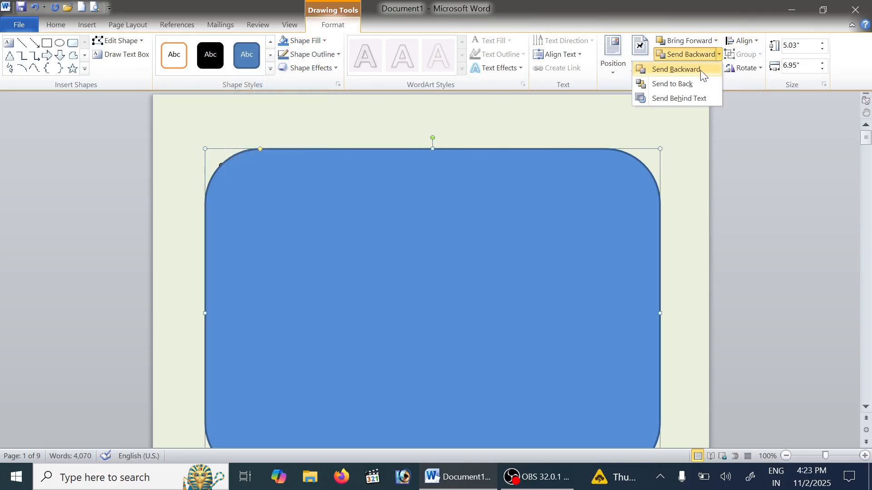
pyautogui.click(703, 23)
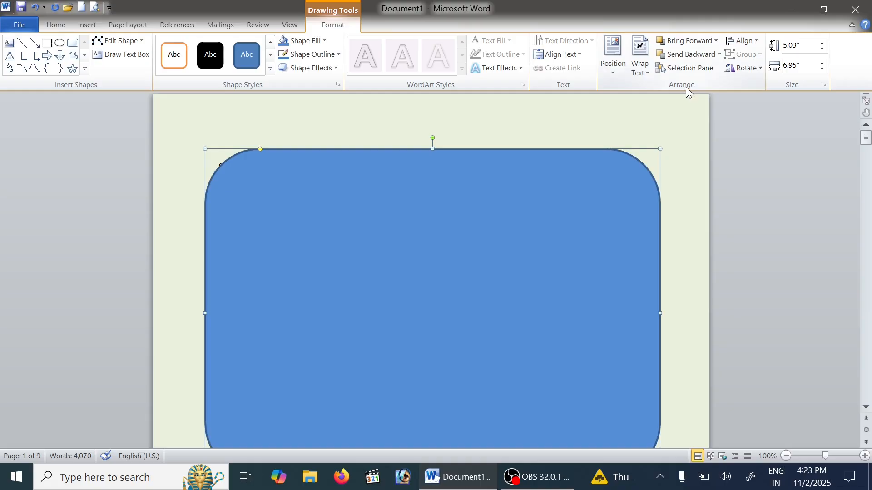
pyautogui.click(720, 55)
pyautogui.click(684, 96)
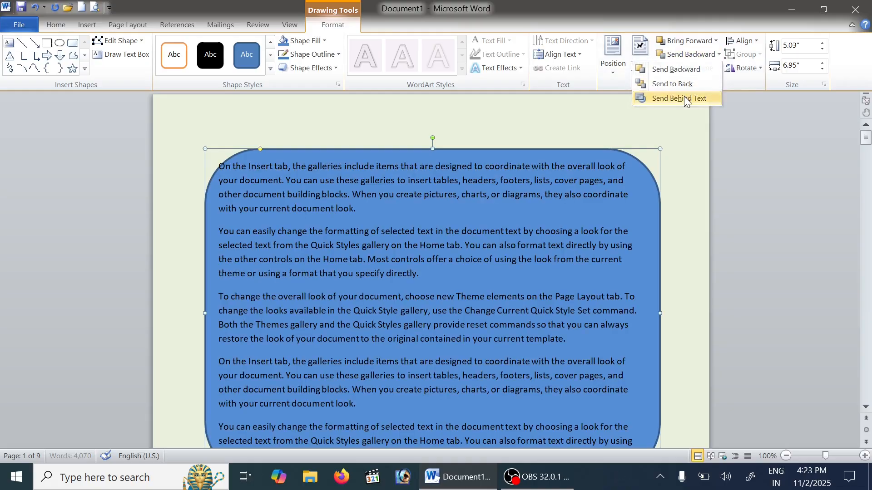
# Stretch the rounded rectangle downward to about 9.39" high so it backs all the text on the first page.
pyautogui.scroll(-5, 464, 264)
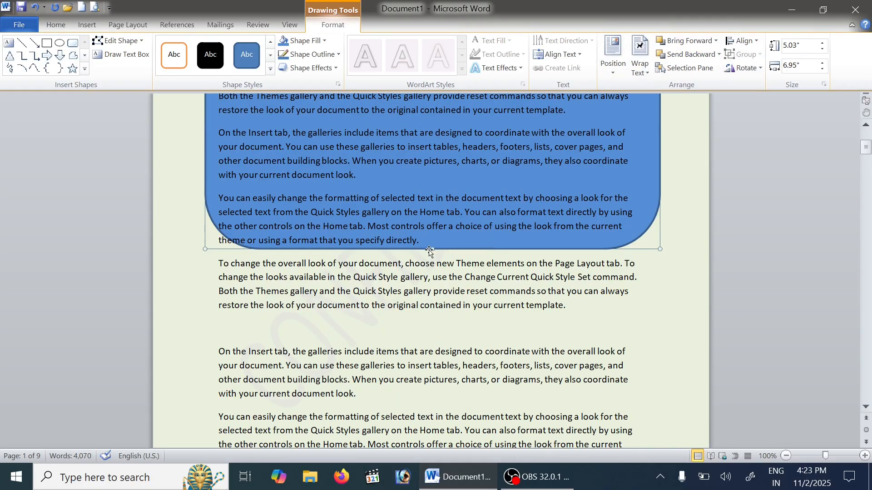
pyautogui.moveTo(432, 250); pyautogui.dragTo(435, 262)
pyautogui.moveTo(434, 291); pyautogui.dragTo(434, 447)
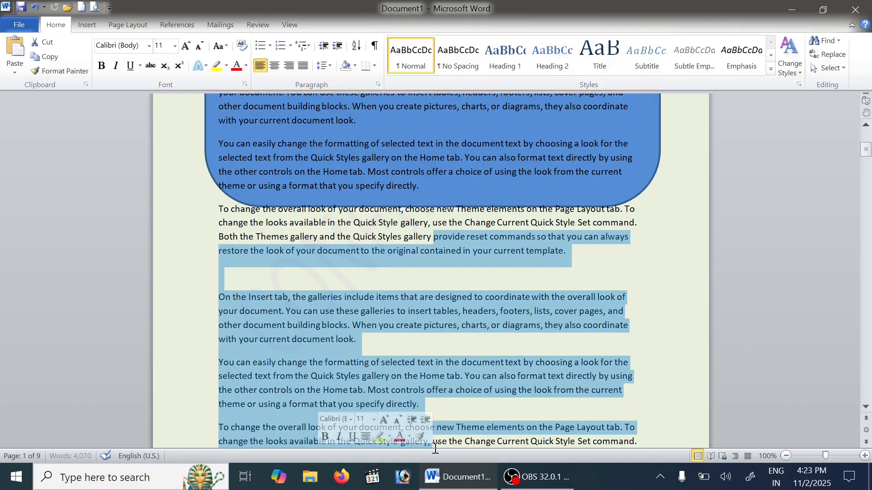
pyautogui.click(436, 205)
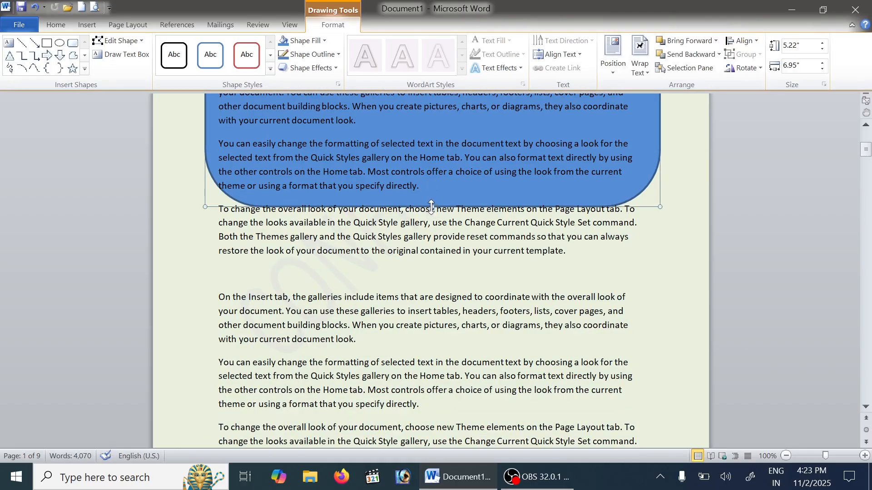
pyautogui.moveTo(432, 208); pyautogui.dragTo(429, 303)
pyautogui.moveTo(422, 313); pyautogui.dragTo(397, 447)
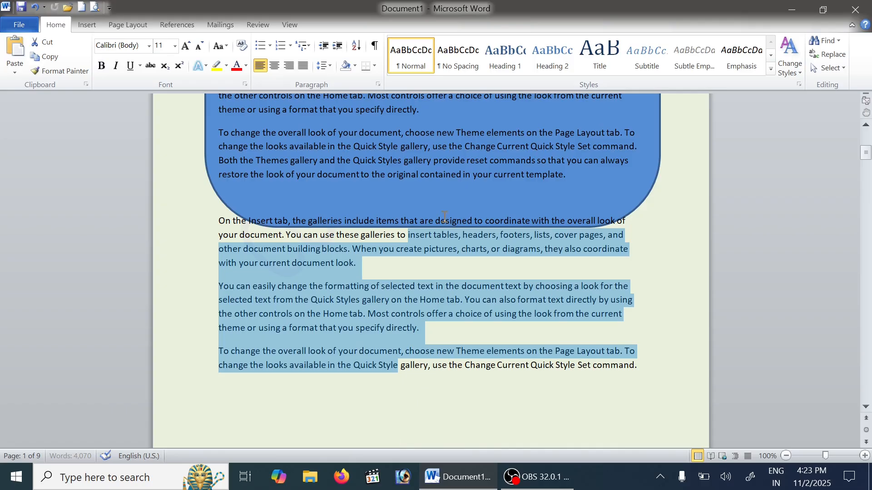
pyautogui.click(455, 134)
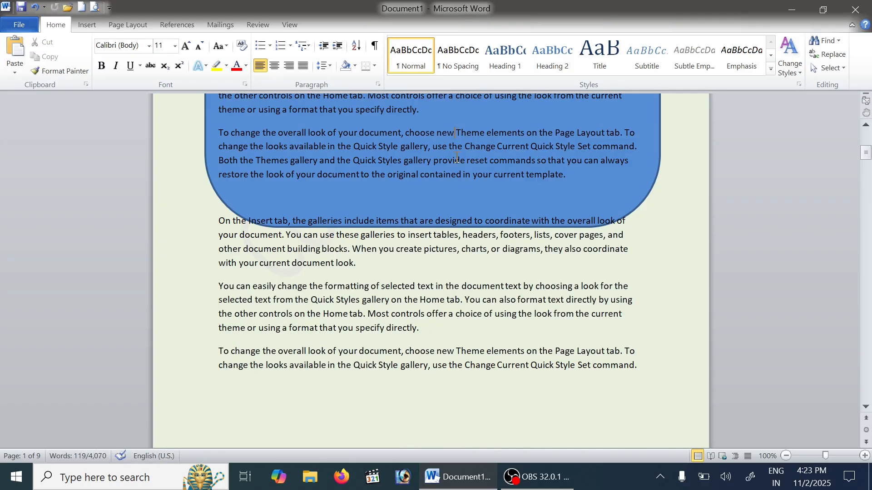
pyautogui.click(600, 195)
pyautogui.moveTo(432, 227); pyautogui.dragTo(423, 403)
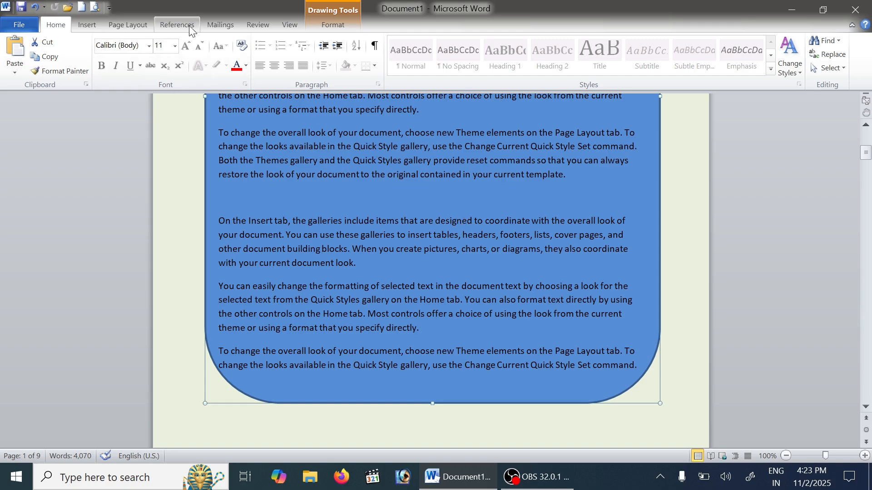
# Examine the first page with the blue background shape in the print preview and return to the document.
pyautogui.click(96, 7)
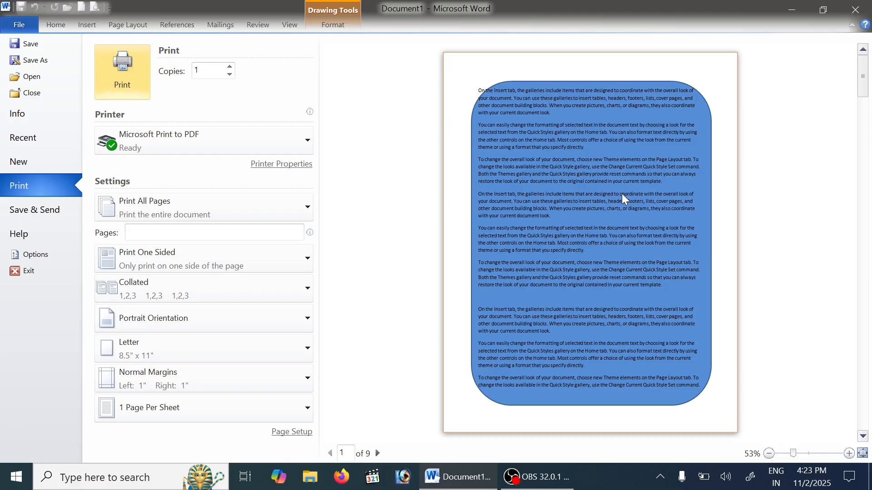
pyautogui.moveTo(269, 156)
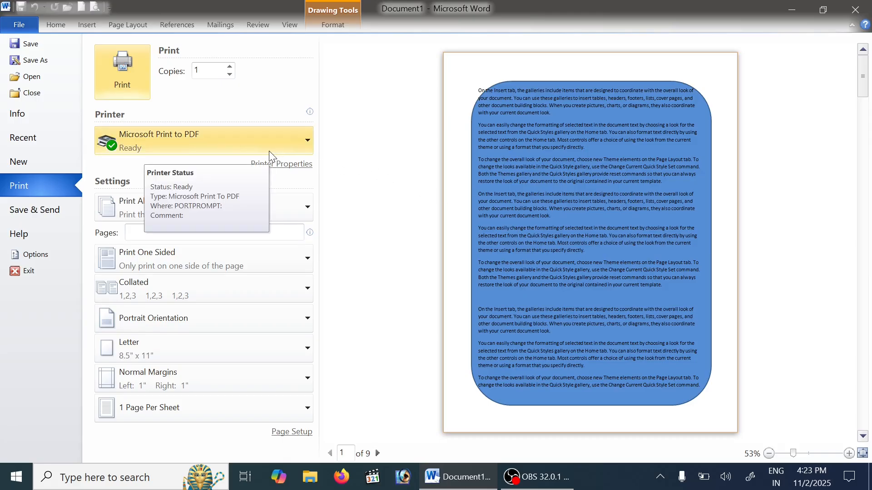
pyautogui.press('Escape')
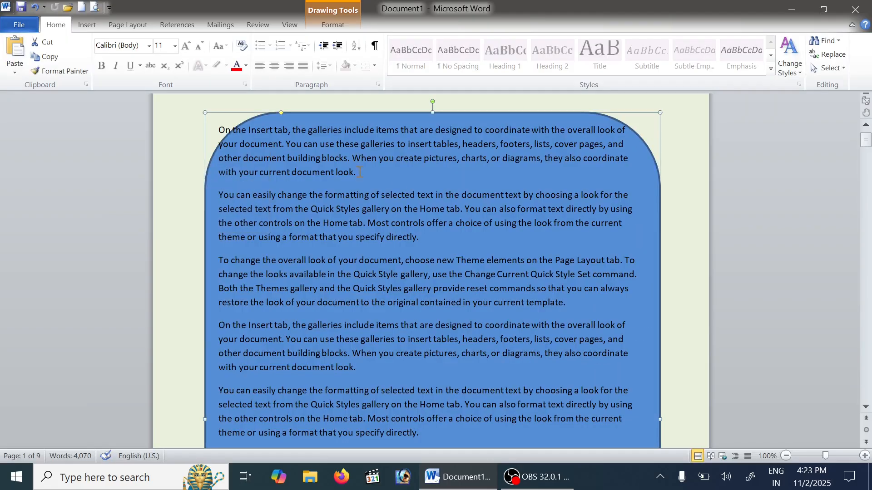
pyautogui.click(94, 7)
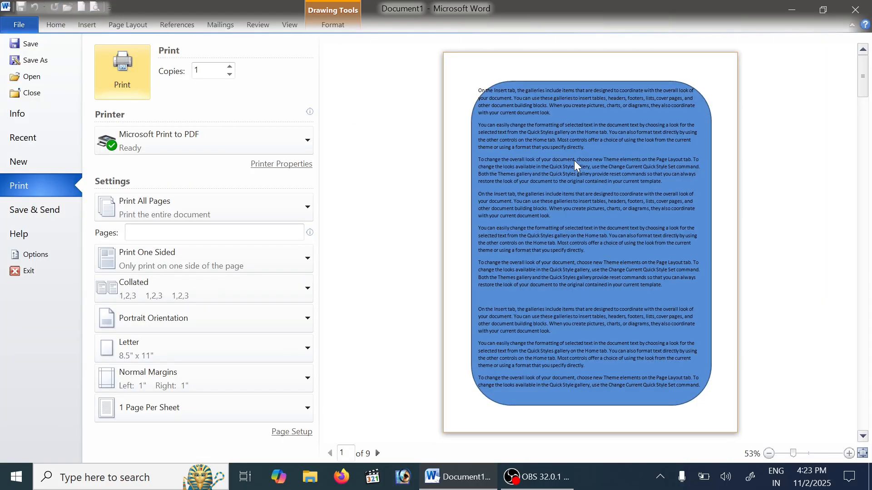
pyautogui.press('Escape')
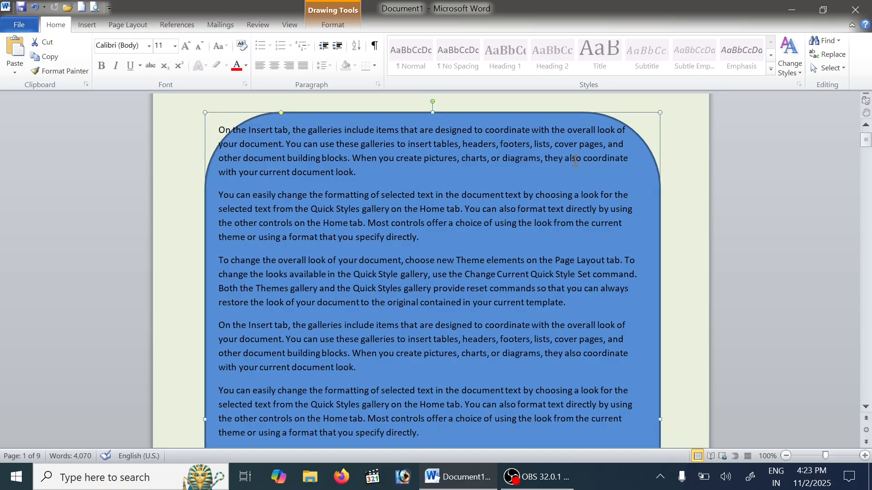
# Delete the blue rounded rectangle from the first page.
pyautogui.click(333, 25)
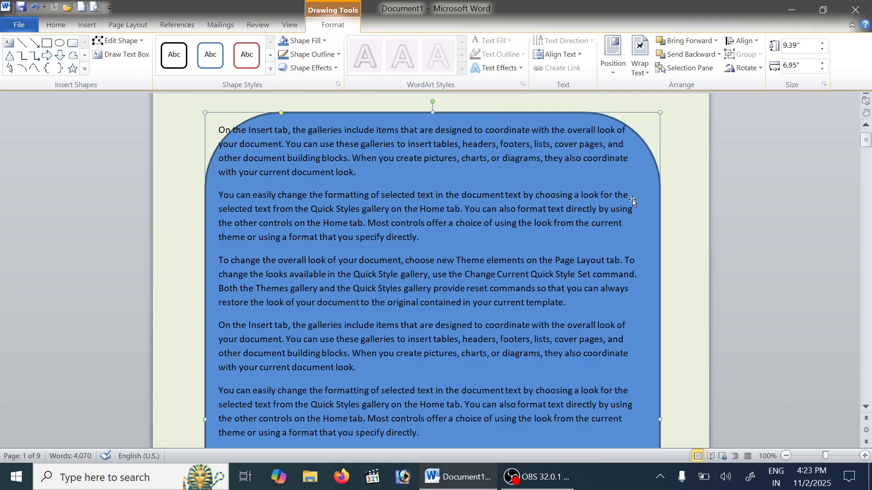
pyautogui.press('Delete')
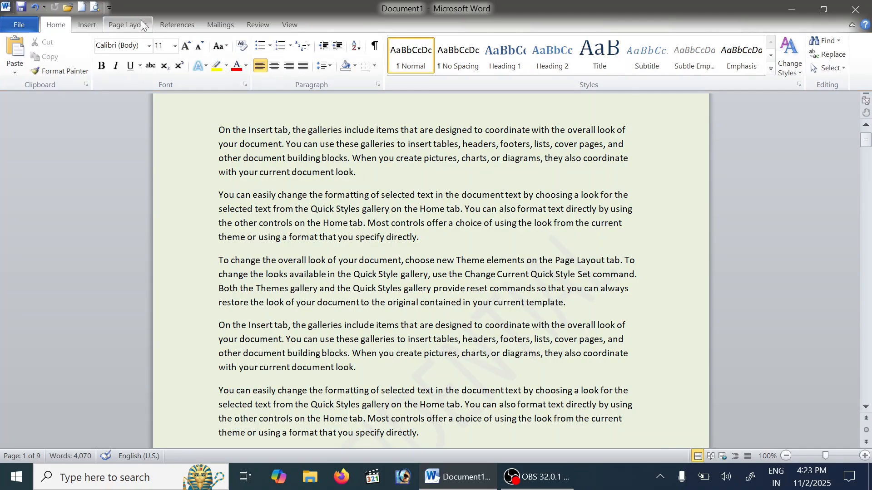
# Try several custom and standard colors for the page background in the Colors dialog, ending on pure blue.
pyautogui.click(136, 24)
pyautogui.click(318, 69)
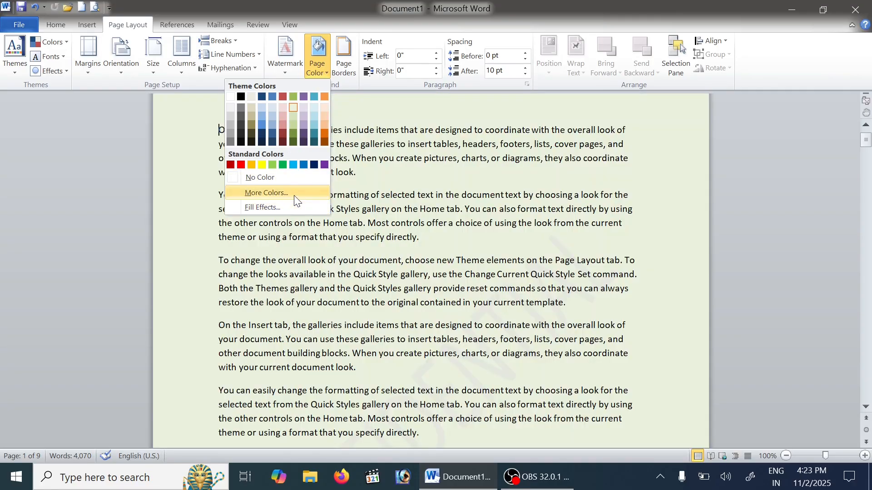
pyautogui.click(267, 193)
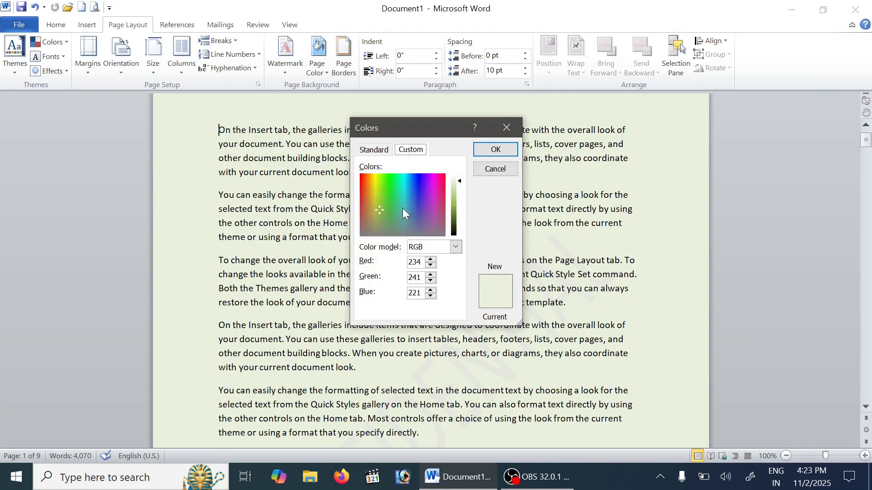
pyautogui.click(413, 181)
pyautogui.click(408, 202)
pyautogui.click(377, 150)
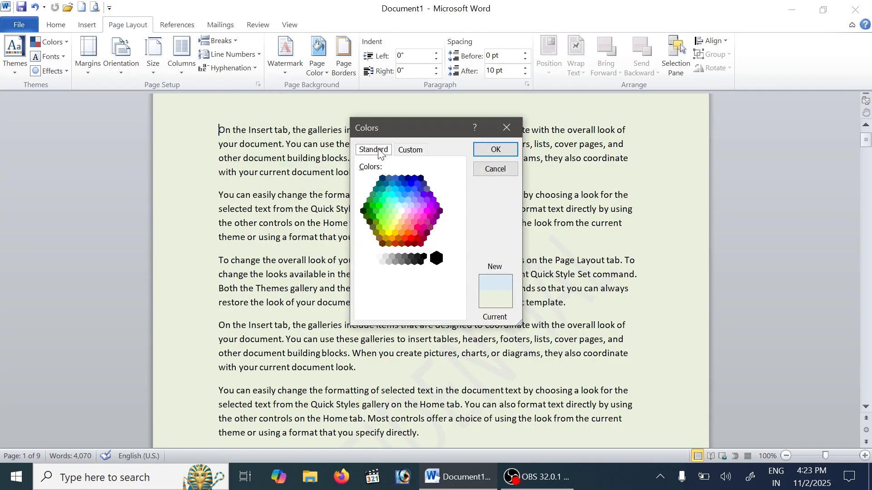
pyautogui.click(392, 198)
pyautogui.click(410, 198)
pyautogui.click(417, 195)
pyautogui.click(423, 208)
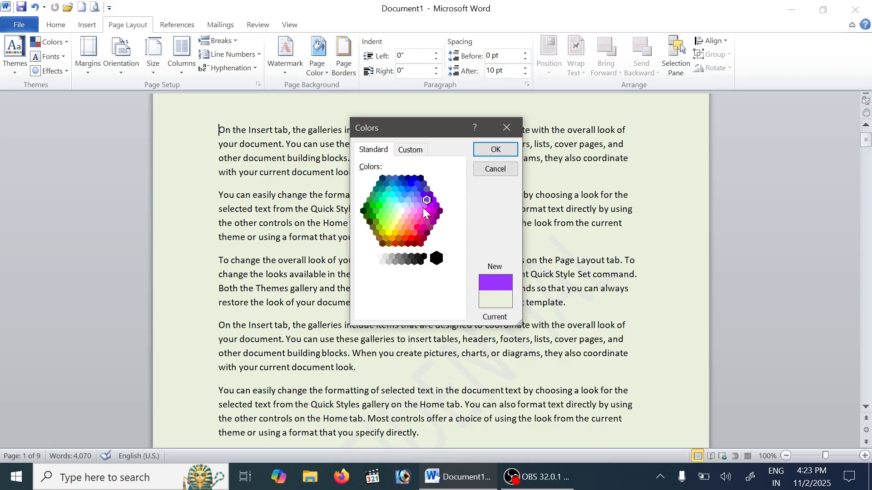
pyautogui.click(401, 190)
pyautogui.click(411, 183)
# Lighten the custom blue to RGB 167, 167, 255 and discard the page color change.
pyautogui.click(414, 153)
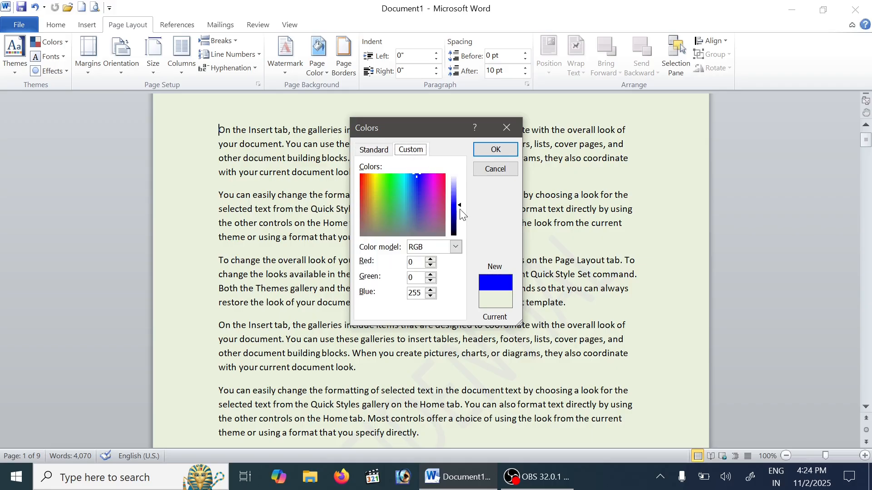
pyautogui.moveTo(460, 203)
pyautogui.mouseDown()
pyautogui.moveTo(460, 179)
pyautogui.moveTo(459, 211)
pyautogui.moveTo(457, 187)
pyautogui.mouseUp()
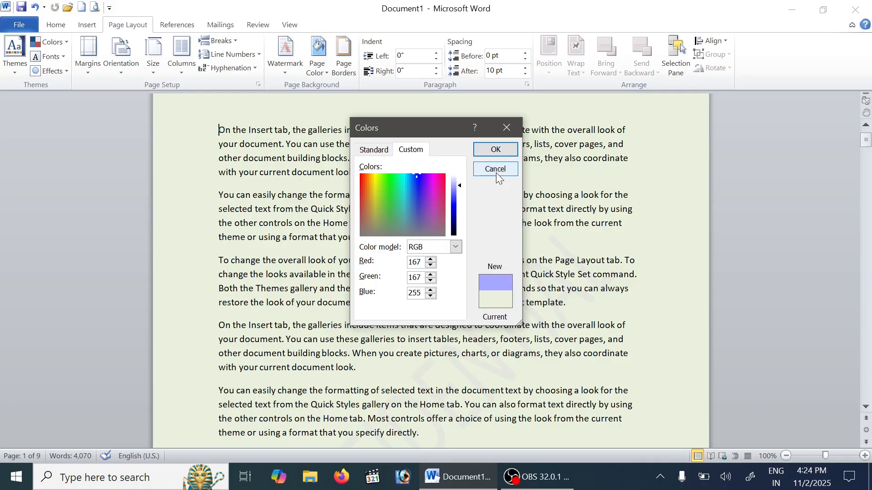
pyautogui.click(495, 171)
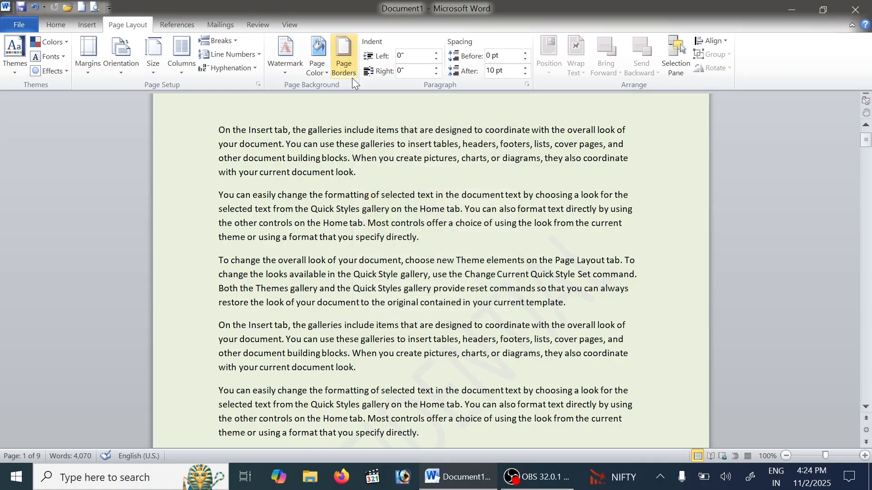
# Try the one-color, two-color and Early Sunset preset gradients as fill effects for the page background.
pyautogui.click(323, 67)
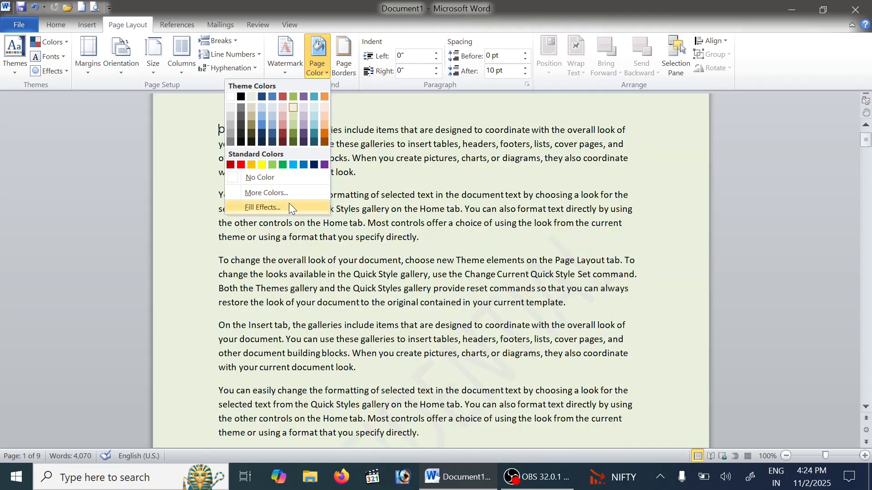
pyautogui.click(289, 208)
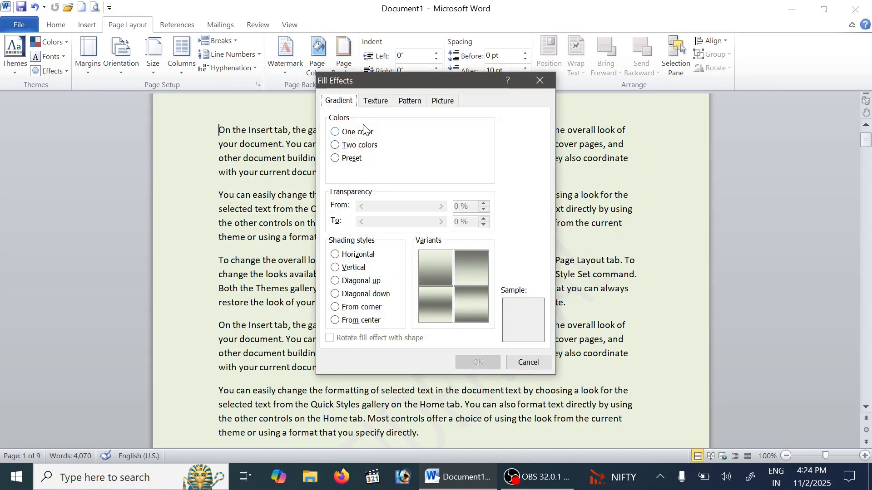
pyautogui.click(352, 135)
pyautogui.click(359, 147)
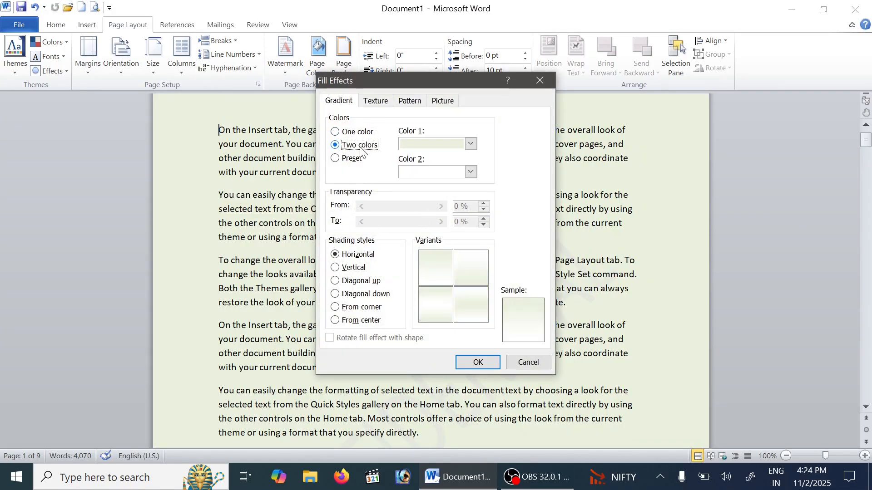
pyautogui.click(357, 164)
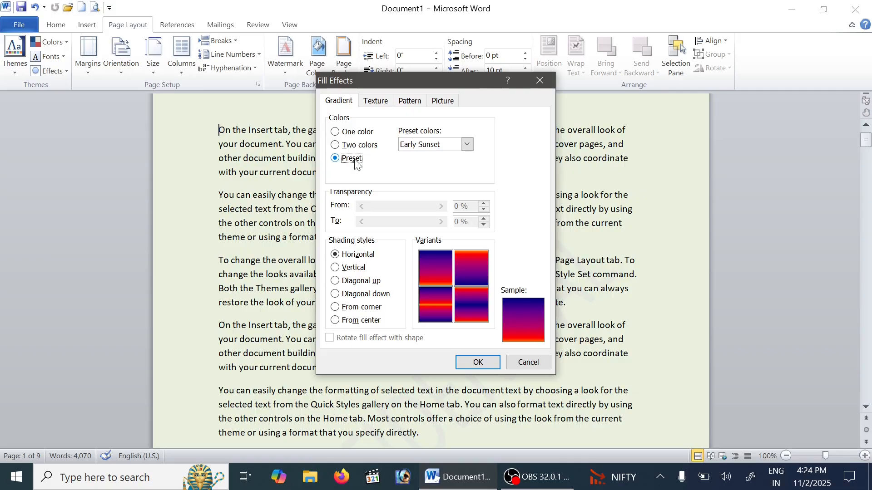
# Compare the shading styles of a one-color gradient, apply From center to the page background and review the pages.
pyautogui.click(360, 131)
pyautogui.click(359, 268)
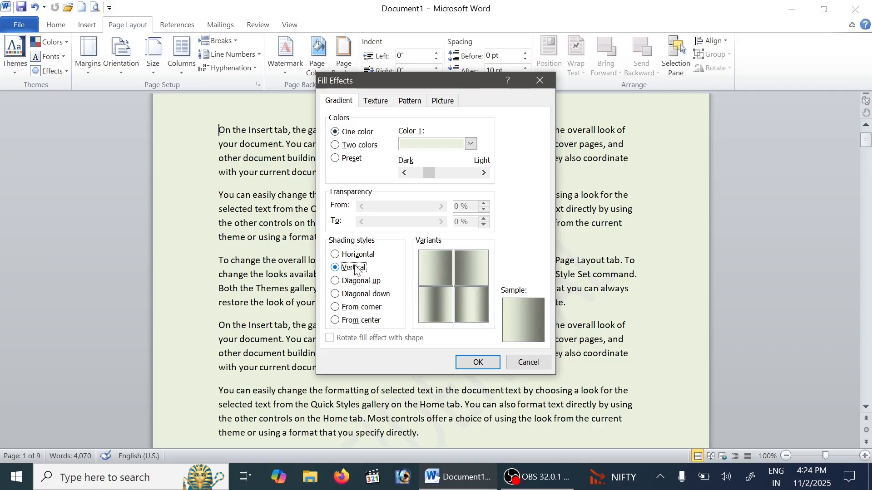
pyautogui.click(362, 281)
pyautogui.click(363, 294)
pyautogui.click(362, 308)
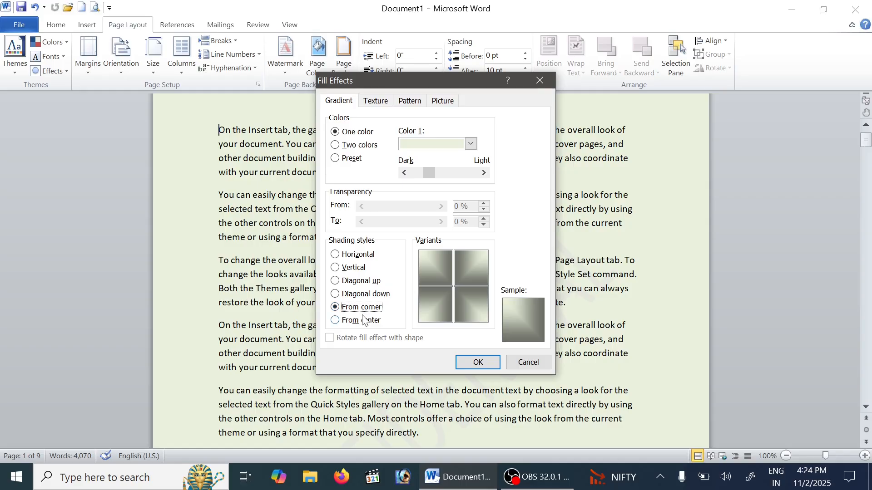
pyautogui.click(365, 321)
pyautogui.click(468, 275)
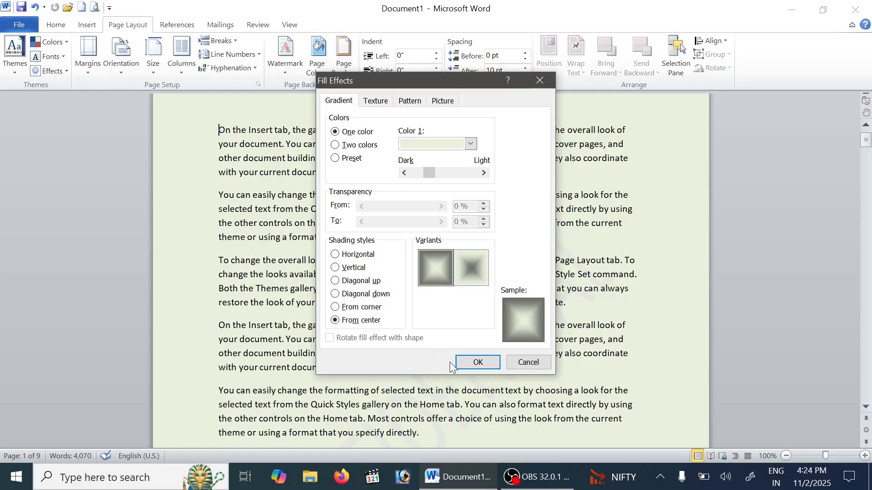
pyautogui.click(472, 362)
pyautogui.scroll(-5, 478, 212)
pyautogui.scroll(-10, 478, 212)
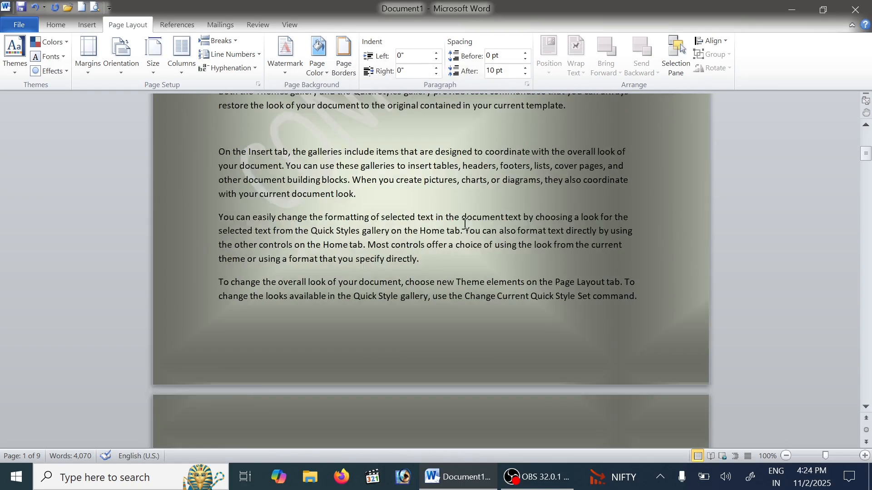
pyautogui.scroll(2, 320, 100)
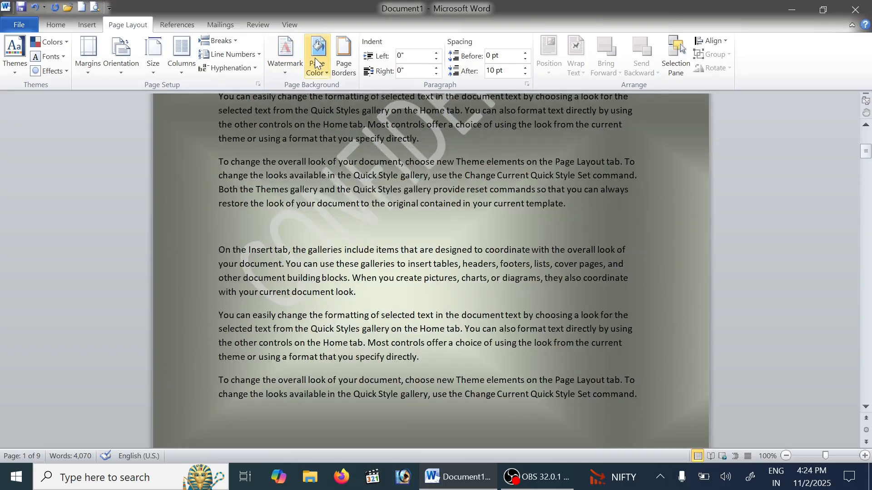
# Fill the page background with the Paper bag texture and check the page in the print preview.
pyautogui.click(323, 71)
pyautogui.click(295, 206)
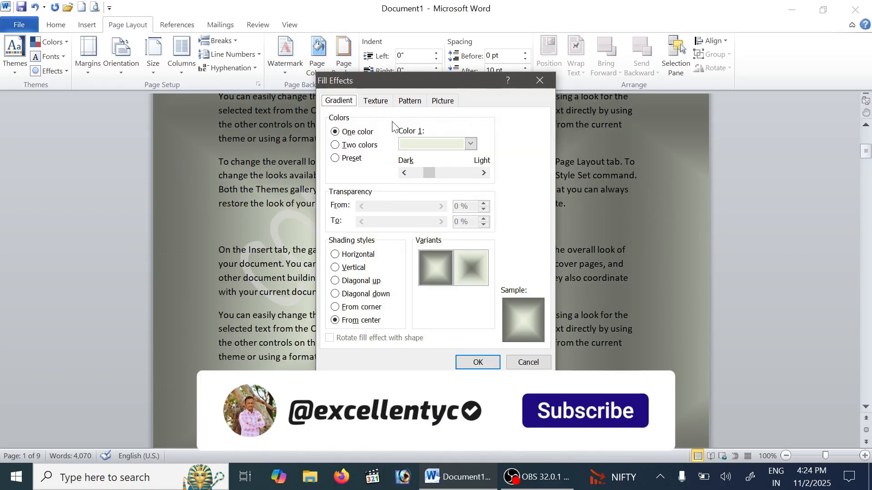
pyautogui.click(377, 103)
pyautogui.click(383, 199)
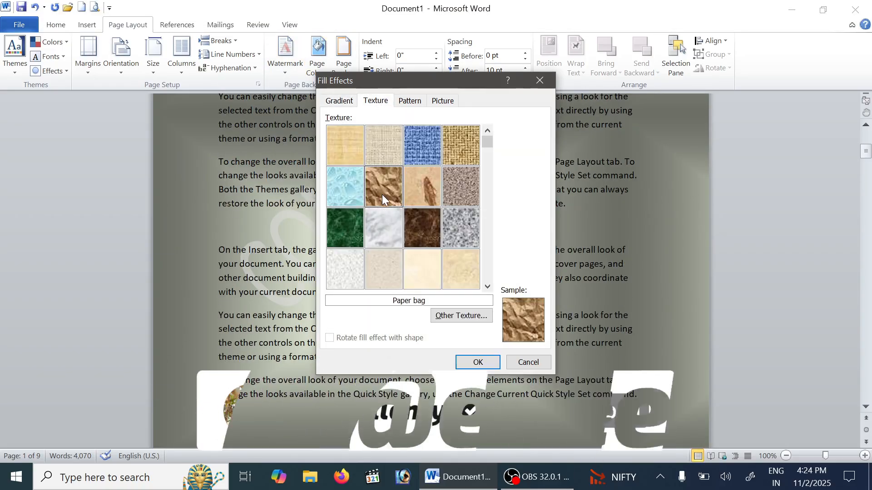
pyautogui.click(494, 362)
pyautogui.scroll(3, 475, 256)
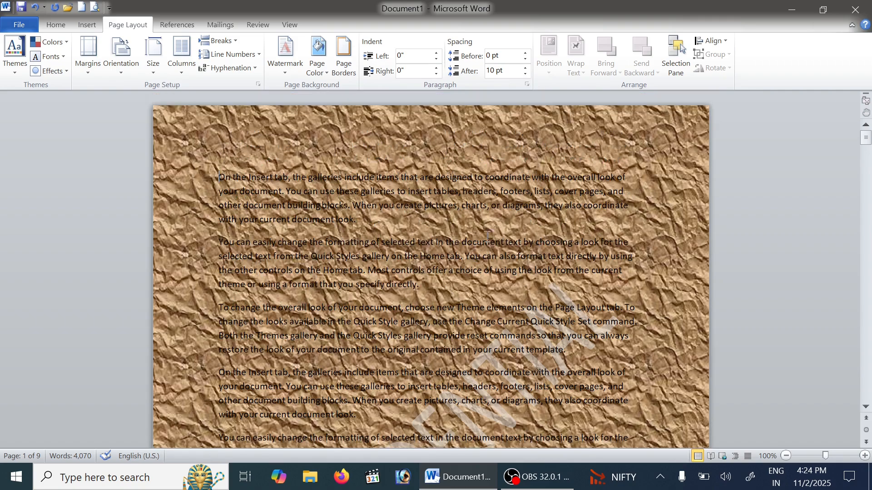
pyautogui.click(95, 8)
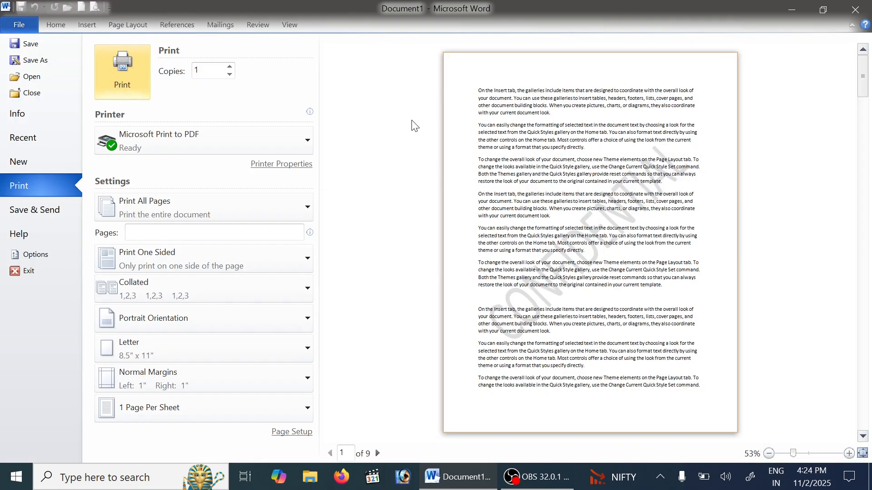
pyautogui.press('Escape')
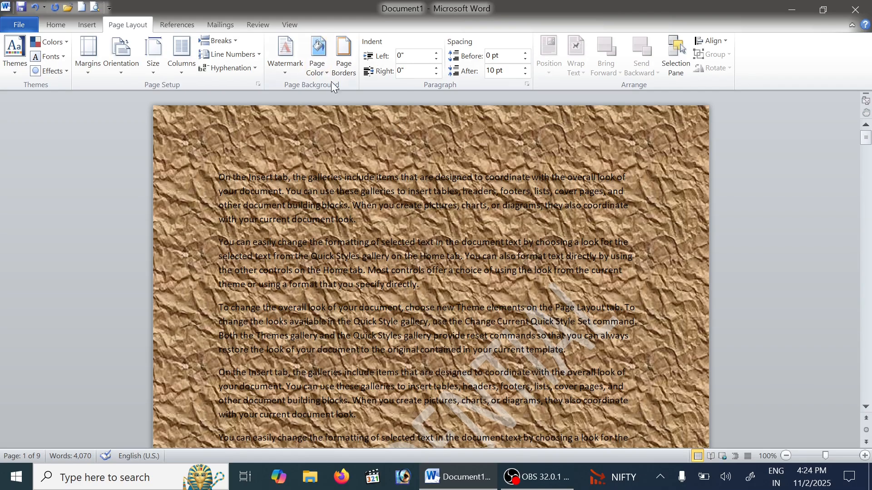
# Examine the pattern and picture fill effects for the page background and leave without applying any.
pyautogui.click(318, 72)
pyautogui.click(287, 207)
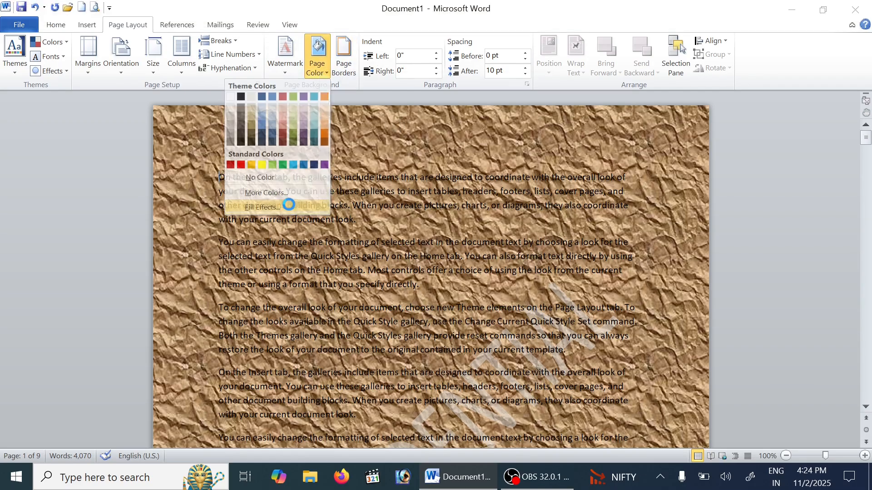
pyautogui.click(411, 101)
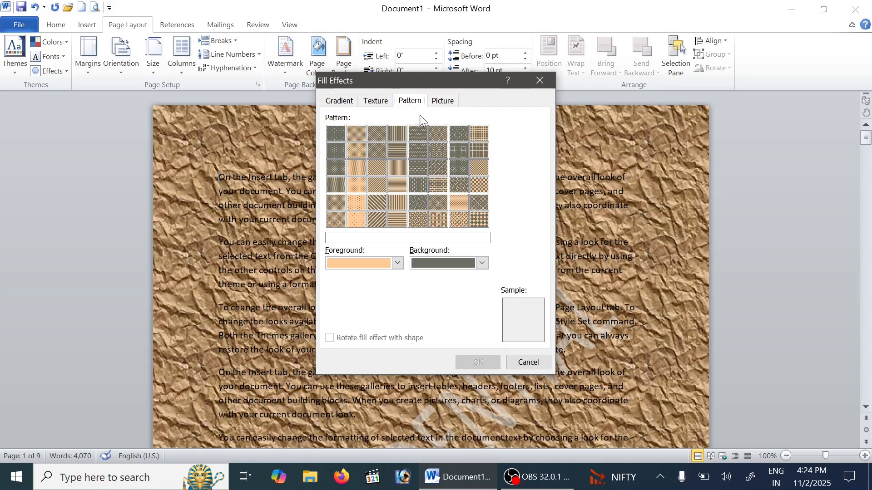
pyautogui.click(445, 101)
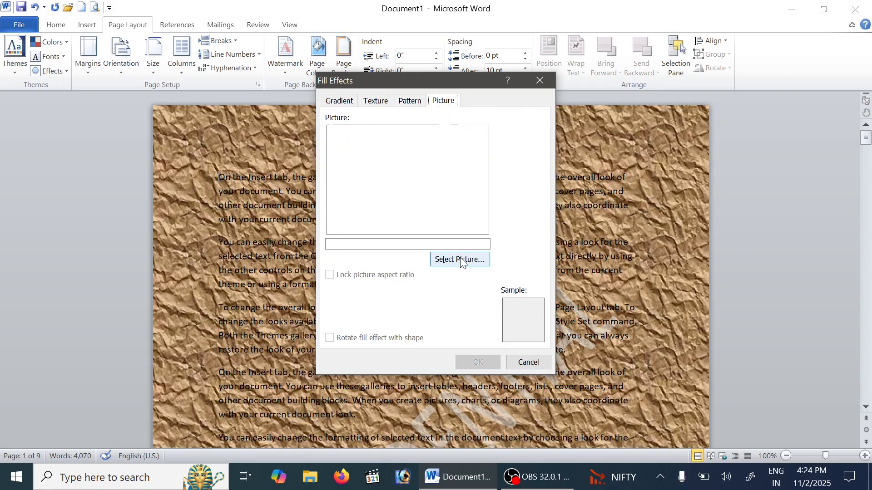
pyautogui.click(528, 362)
# Undo the Paper bag texture, the one-color gradient and the deletion of the blue rounded rectangle.
pyautogui.click(88, 25)
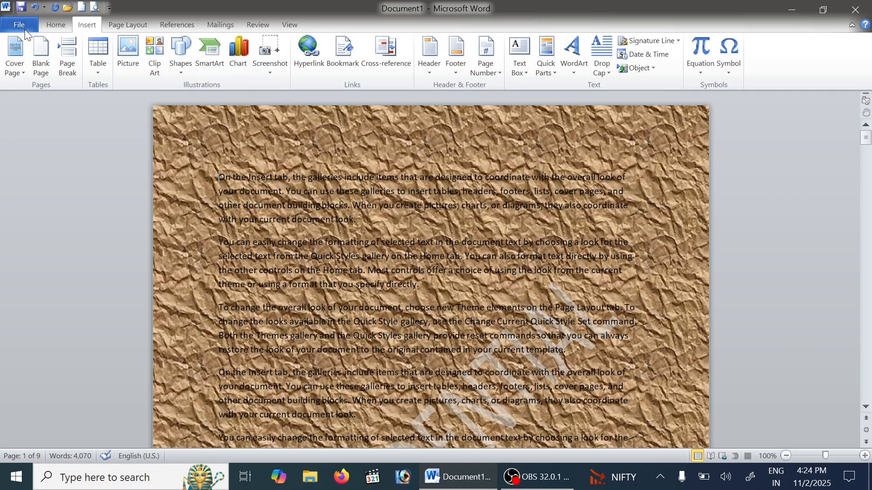
pyautogui.click(37, 9)
pyautogui.click(37, 9)
pyautogui.click(36, 10)
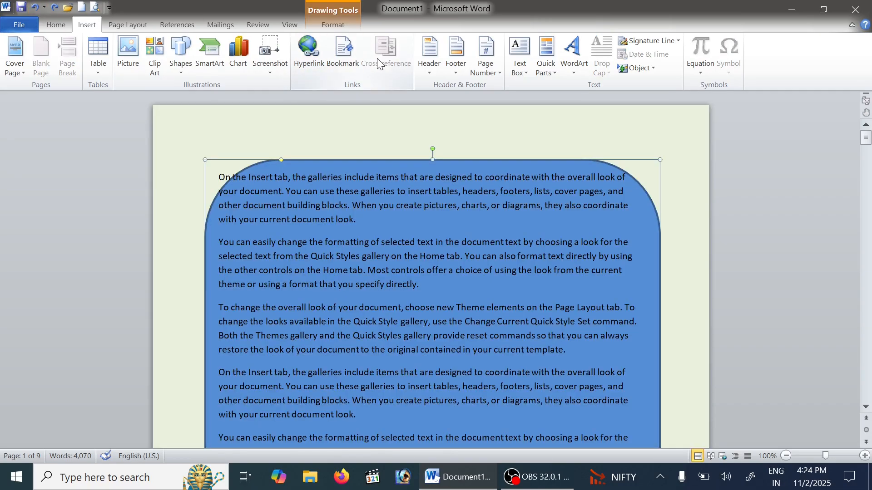
# Try the Early Sunset preset gradient for the page background with Vertical and Diagonal up shading.
pyautogui.click(127, 24)
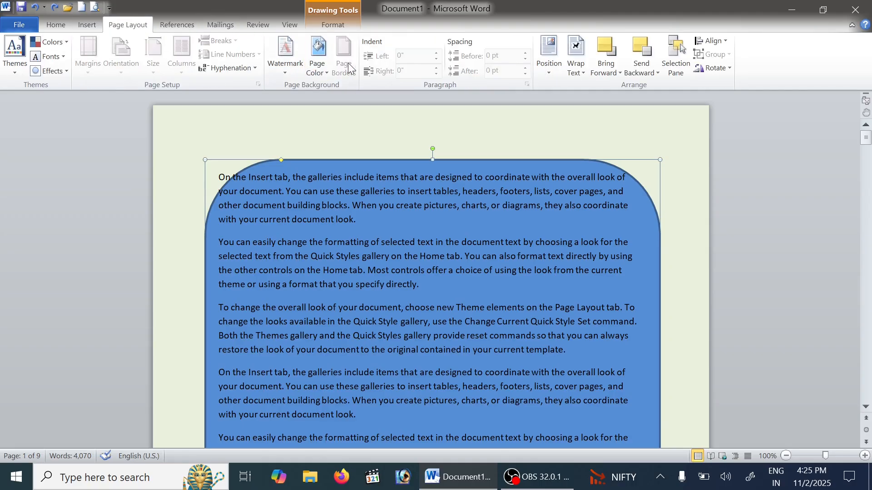
pyautogui.click(317, 59)
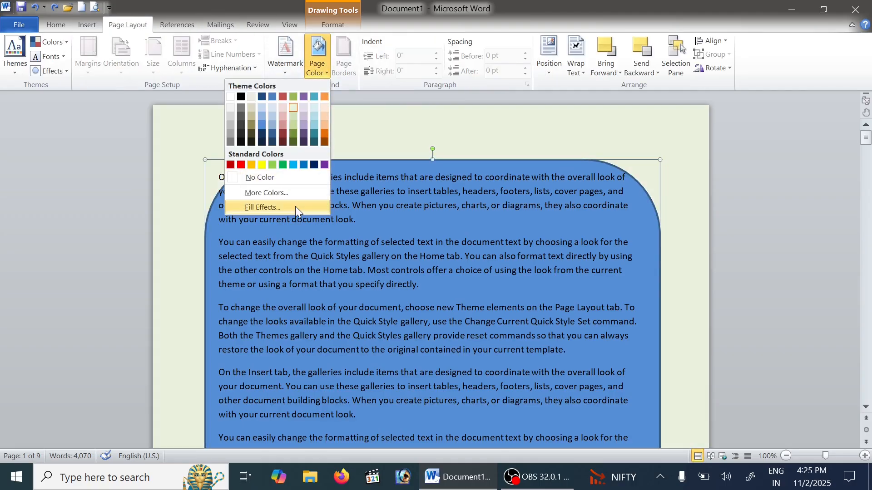
pyautogui.click(296, 208)
pyautogui.click(350, 158)
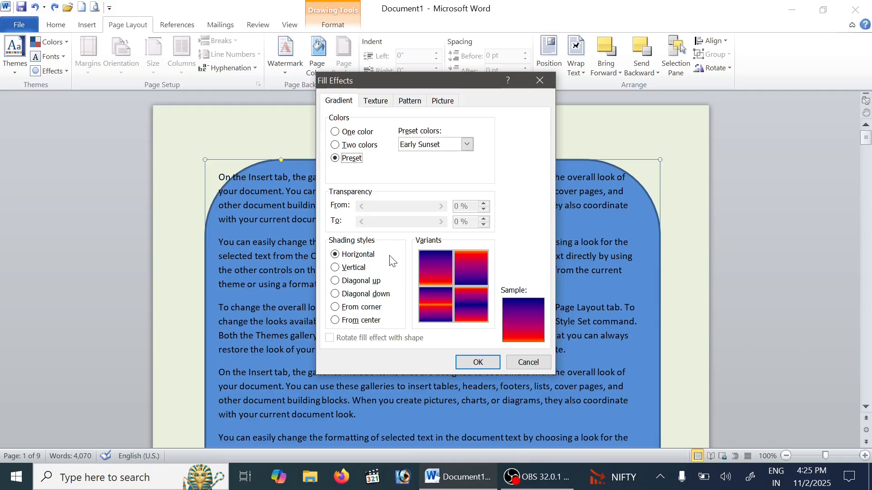
pyautogui.click(354, 269)
pyautogui.click(360, 281)
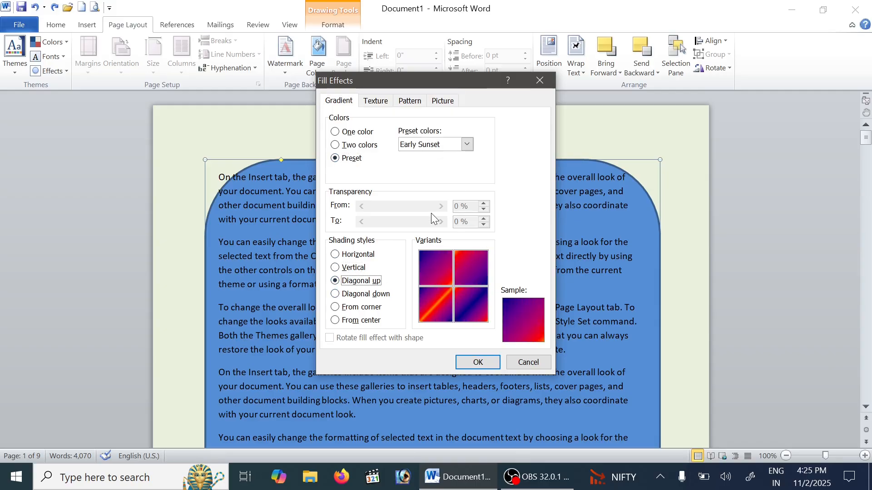
# Try the Nightfall and Horizon preset colors for the page gradient, ending on Fire.
pyautogui.click(466, 144)
pyautogui.click(414, 173)
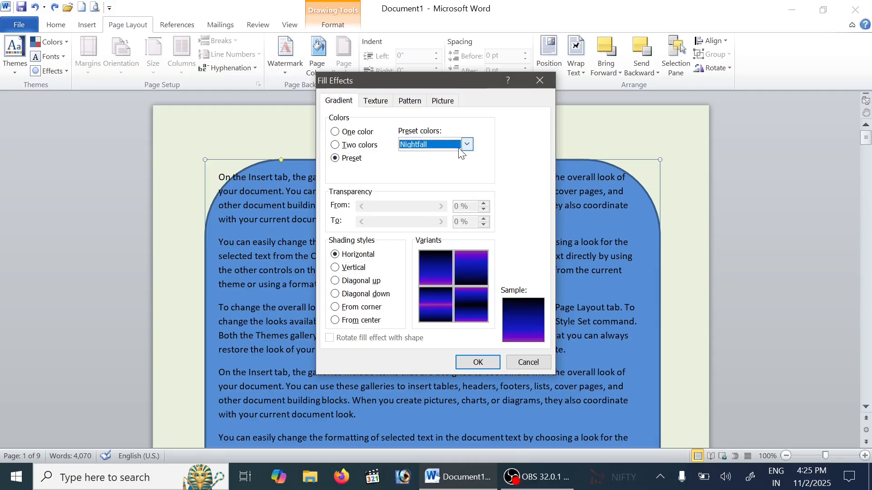
pyautogui.click(467, 144)
pyautogui.click(427, 192)
pyautogui.scroll(-2, 460, 173)
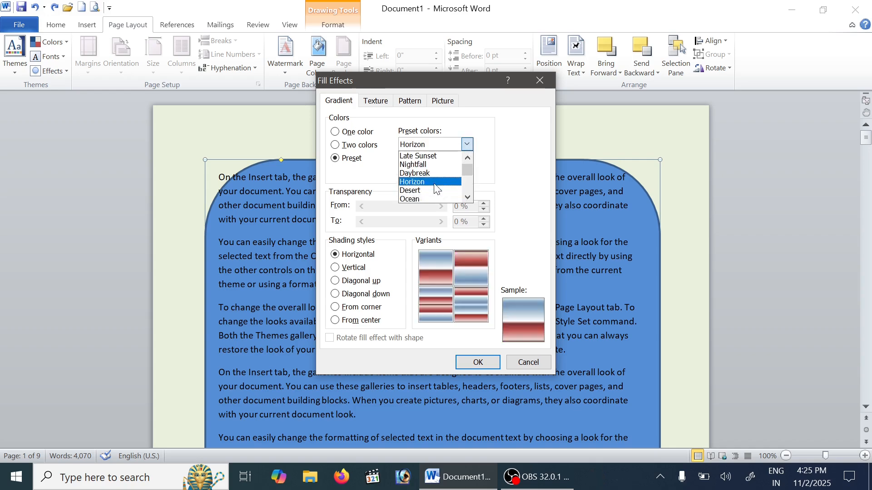
pyautogui.click(432, 181)
pyautogui.click(467, 144)
pyautogui.click(430, 190)
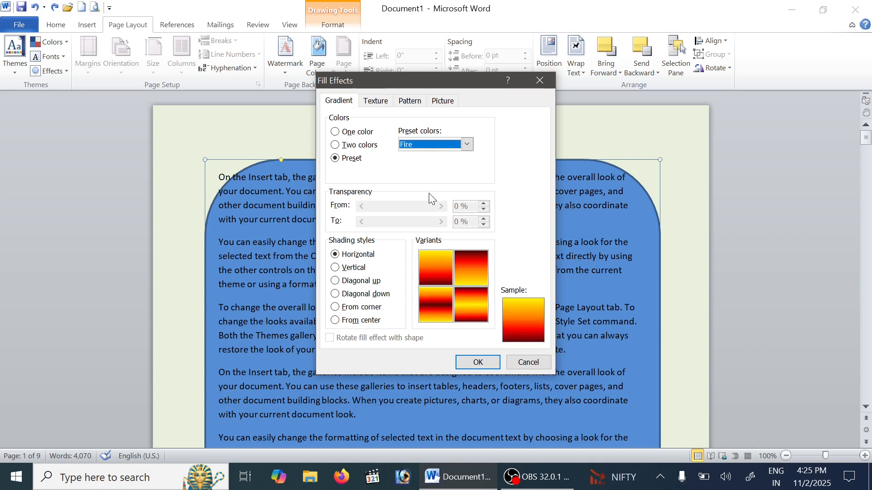
# Apply the Fire preset gradient with From center shading to the page background, review the pages and undo it.
pyautogui.click(466, 144)
pyautogui.click(426, 194)
pyautogui.click(359, 320)
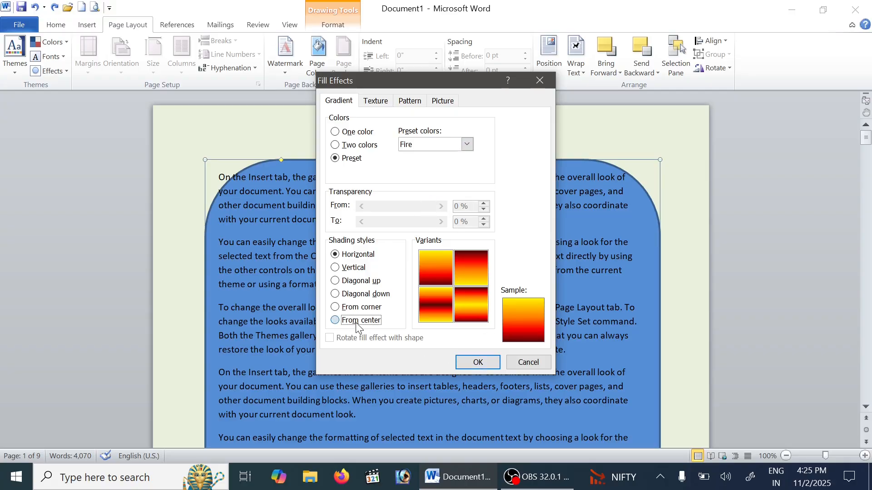
pyautogui.click(478, 362)
pyautogui.scroll(-5, 500, 262)
pyautogui.scroll(-10, 499, 262)
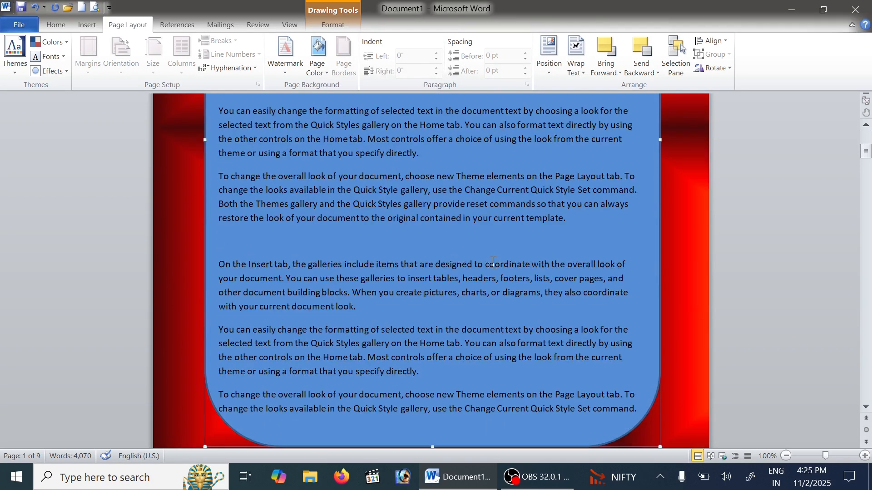
pyautogui.scroll(6, 458, 241)
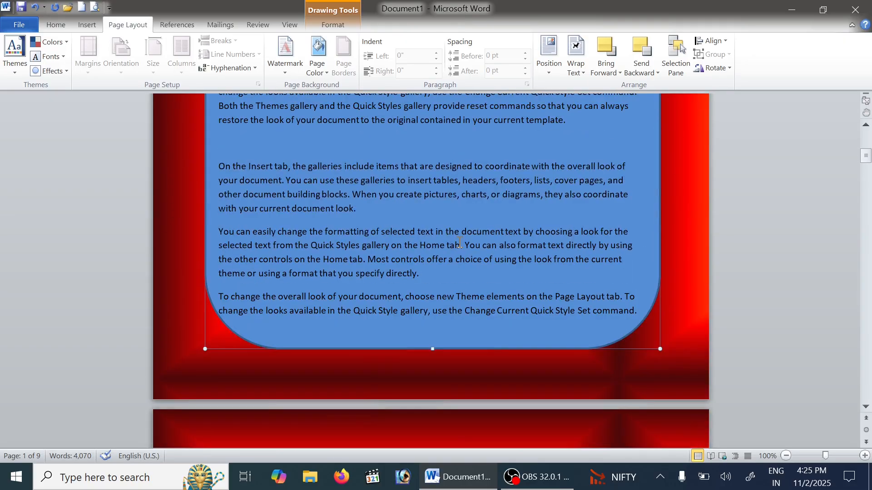
pyautogui.scroll(-6, 460, 239)
pyautogui.scroll(6, 462, 235)
pyautogui.scroll(6, 461, 235)
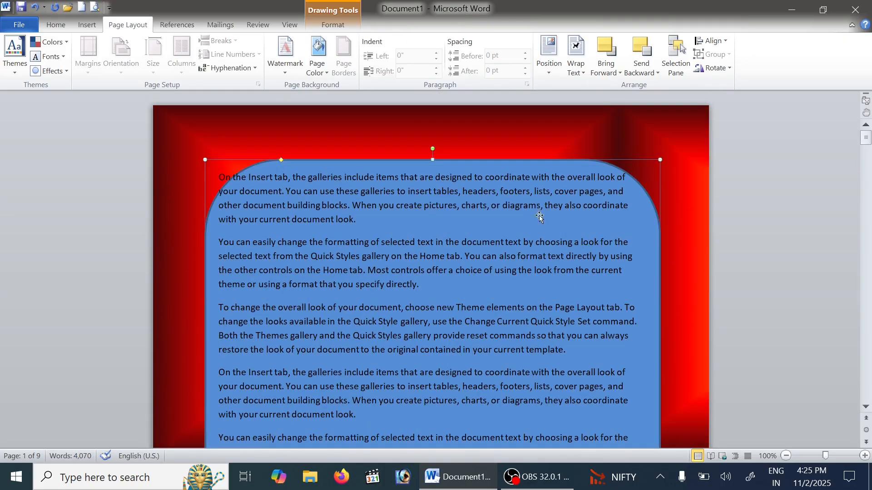
pyautogui.click(36, 7)
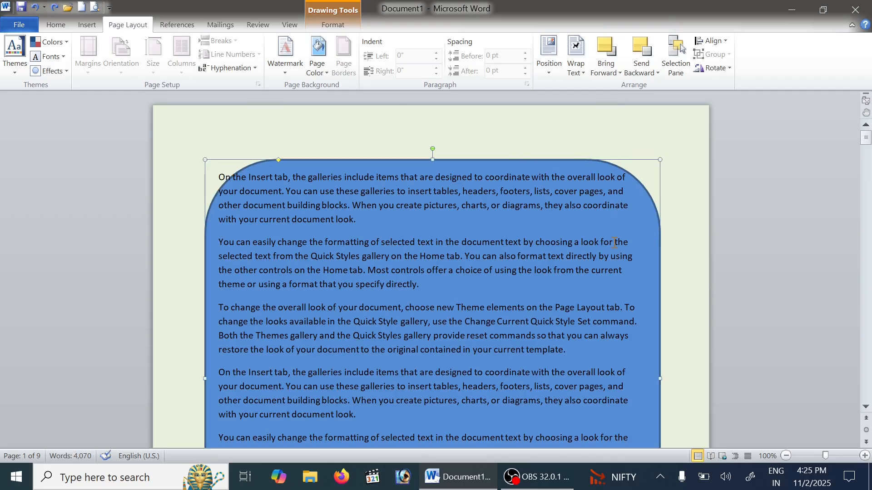
# Delete the blue rounded rectangle from the first page and set the page color to No Color.
pyautogui.press('Delete')
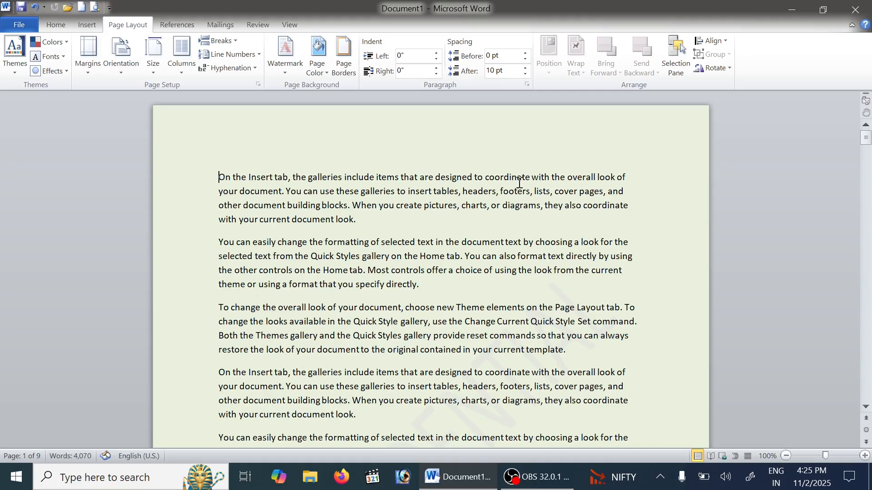
pyautogui.click(325, 72)
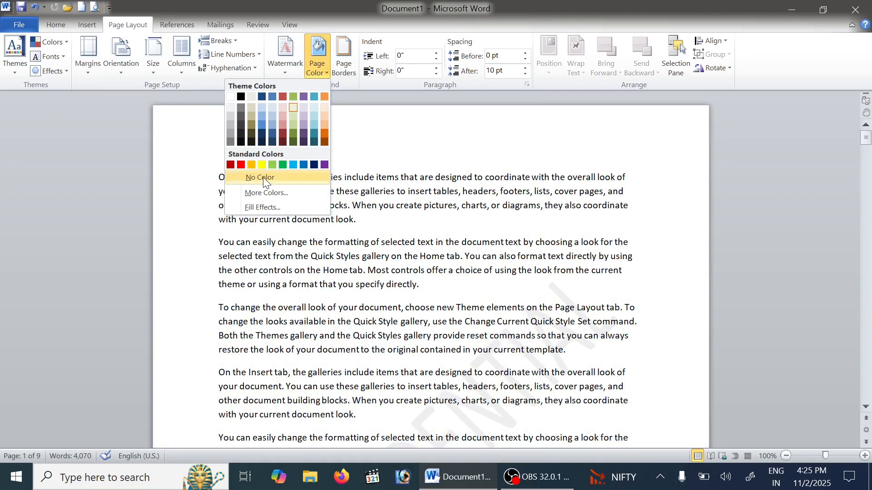
pyautogui.click(263, 178)
pyautogui.click(393, 216)
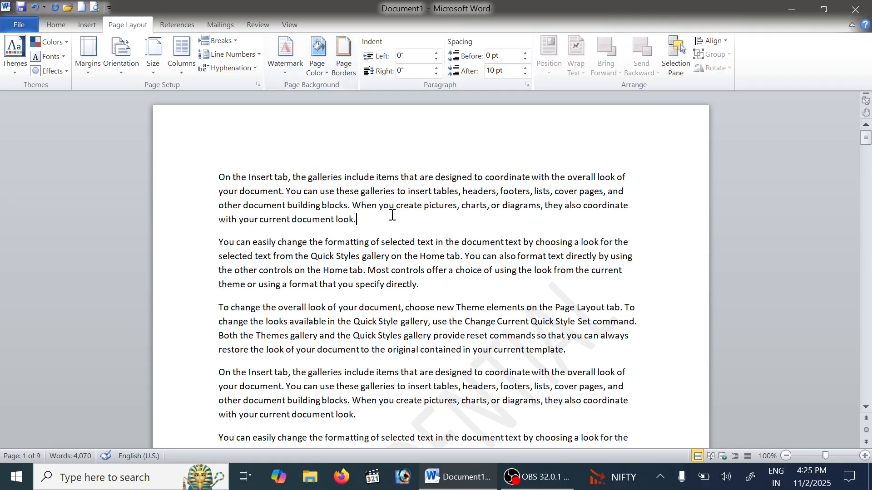
# Show the ruler along the document's edges.
pyautogui.click(342, 53)
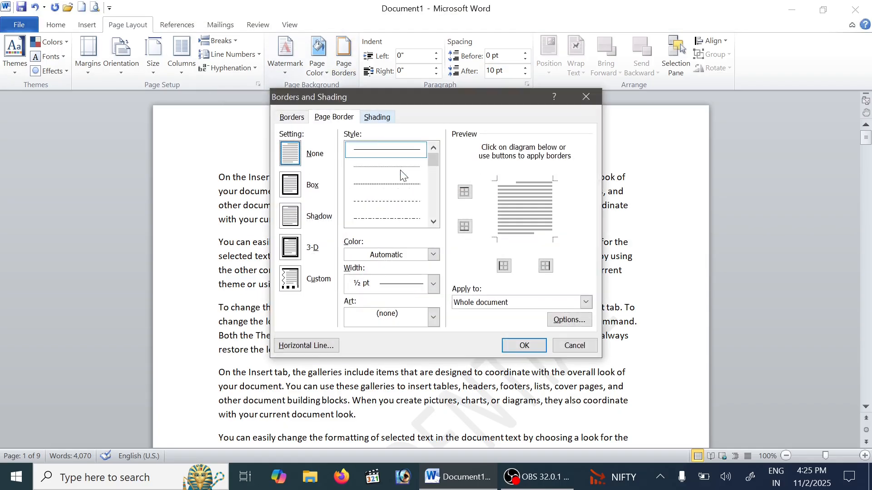
pyautogui.click(587, 97)
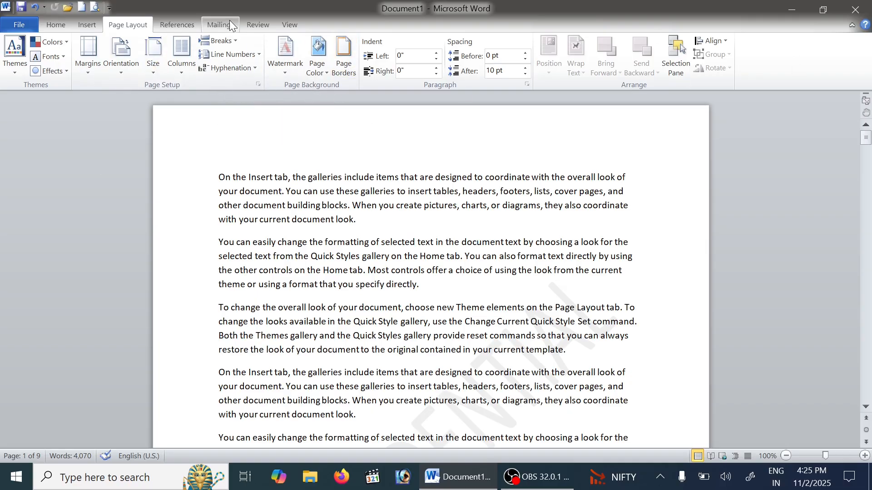
pyautogui.click(291, 27)
pyautogui.click(169, 41)
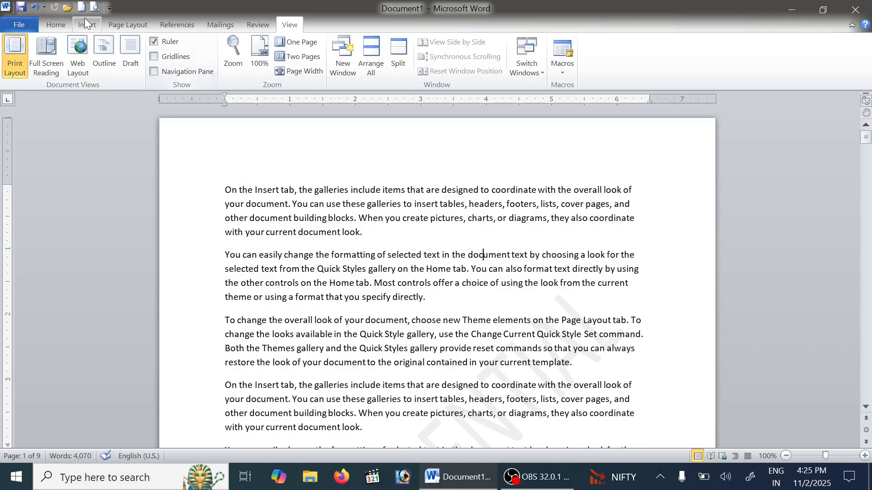
# Examine the Borders, Page Border and Shading options in the Borders and Shading dialog.
pyautogui.click(86, 24)
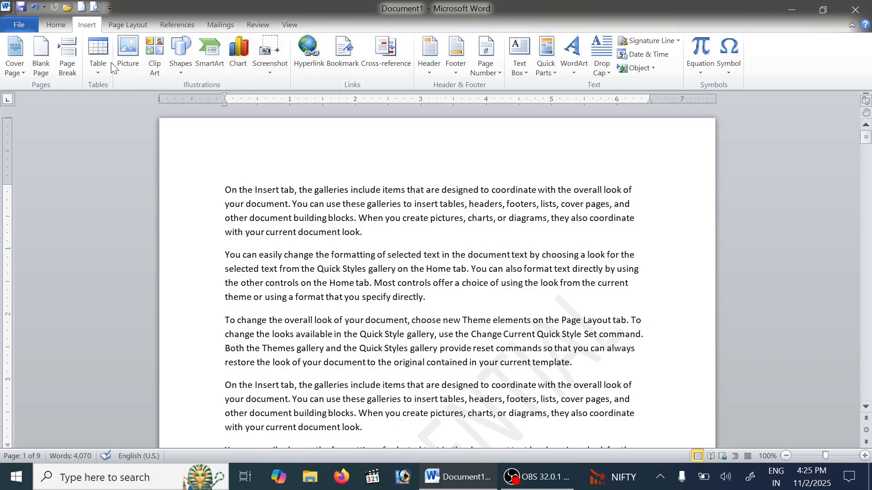
pyautogui.click(118, 26)
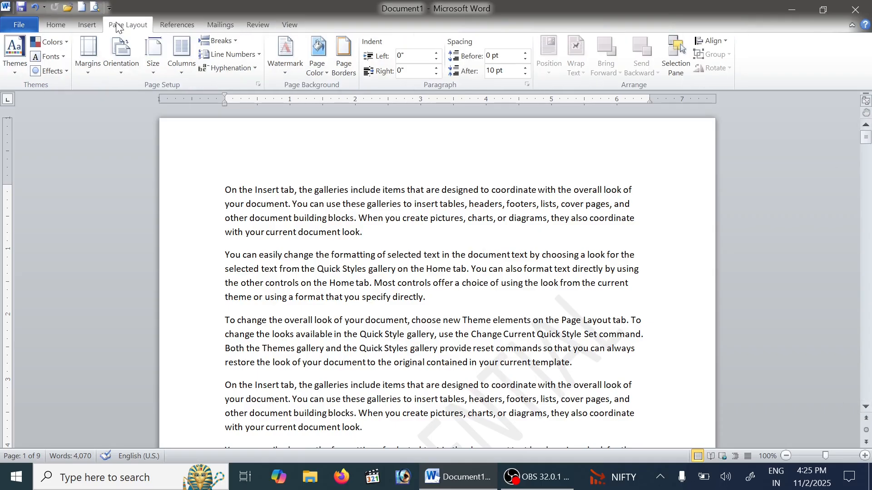
pyautogui.click(344, 57)
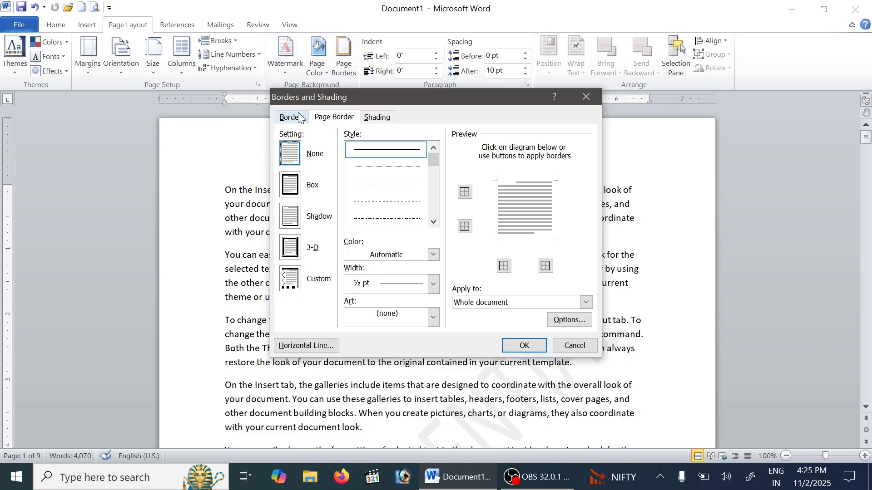
pyautogui.moveTo(426, 98); pyautogui.dragTo(448, 132)
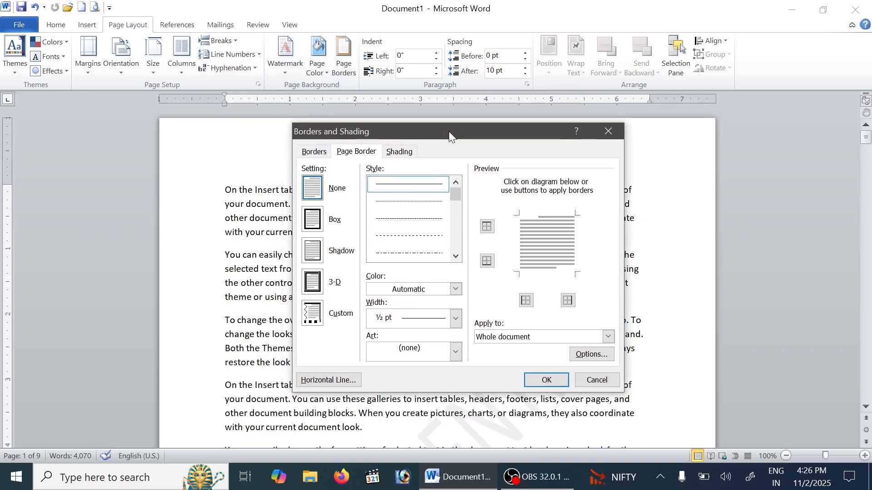
pyautogui.click(314, 152)
pyautogui.click(357, 152)
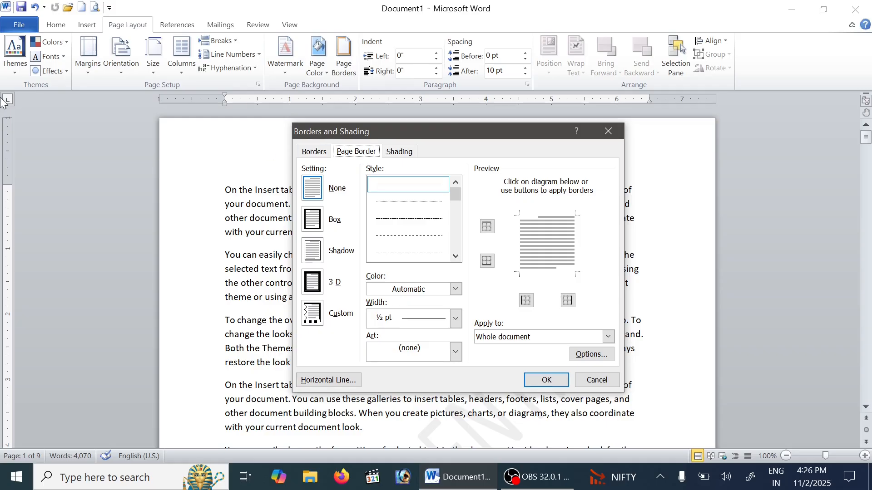
pyautogui.click(404, 152)
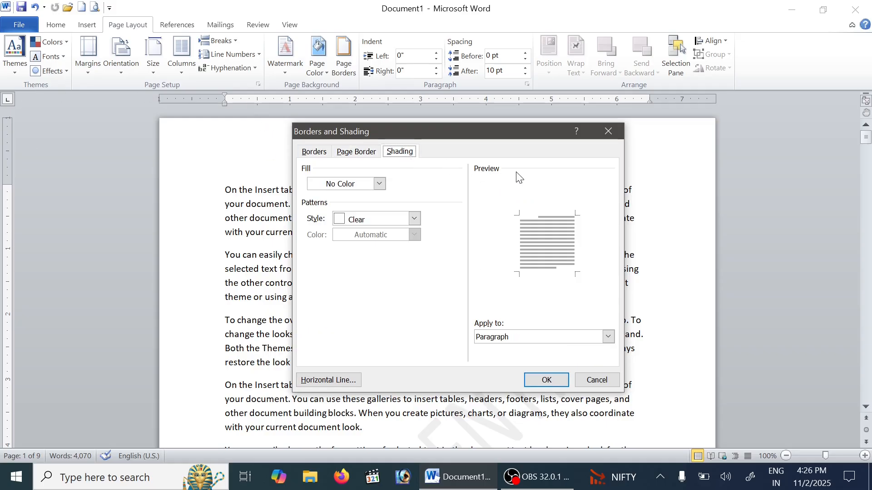
pyautogui.click(314, 152)
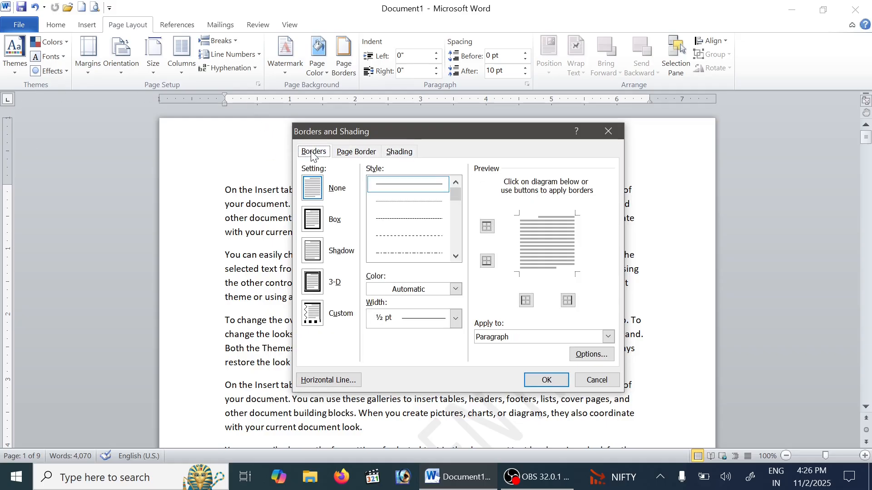
pyautogui.click(609, 132)
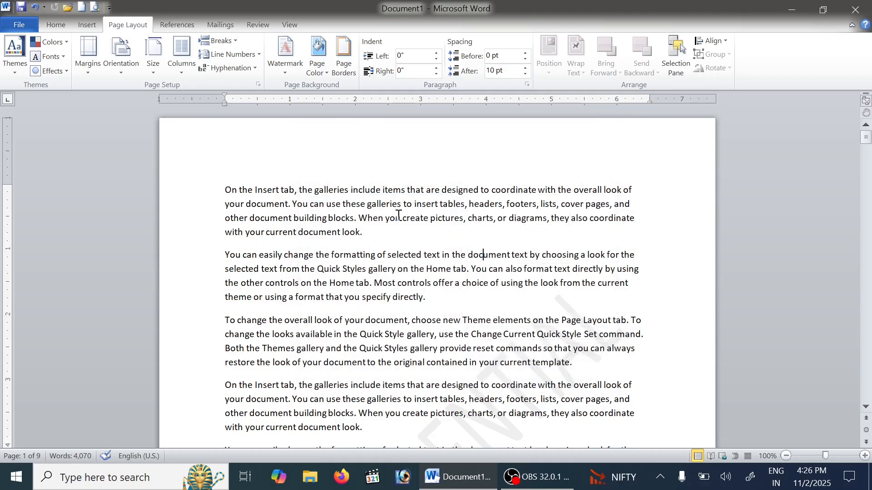
# Try the Box, Shadow and 3-D border settings for the second paragraph, ending on Box.
pyautogui.click(408, 281)
pyautogui.click(344, 55)
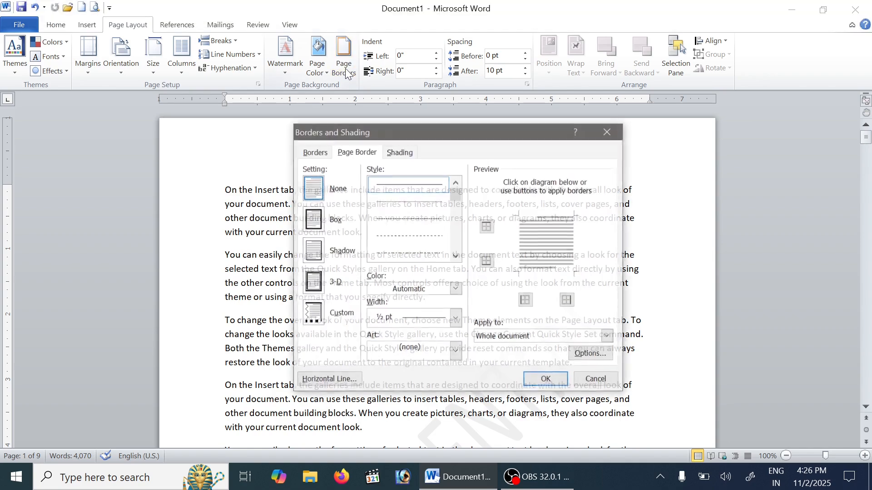
pyautogui.click(313, 151)
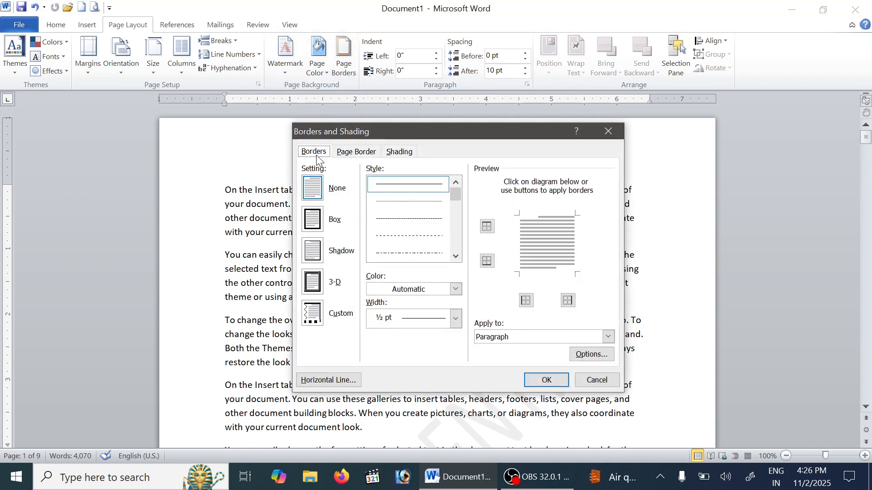
pyautogui.click(304, 227)
pyautogui.click(313, 250)
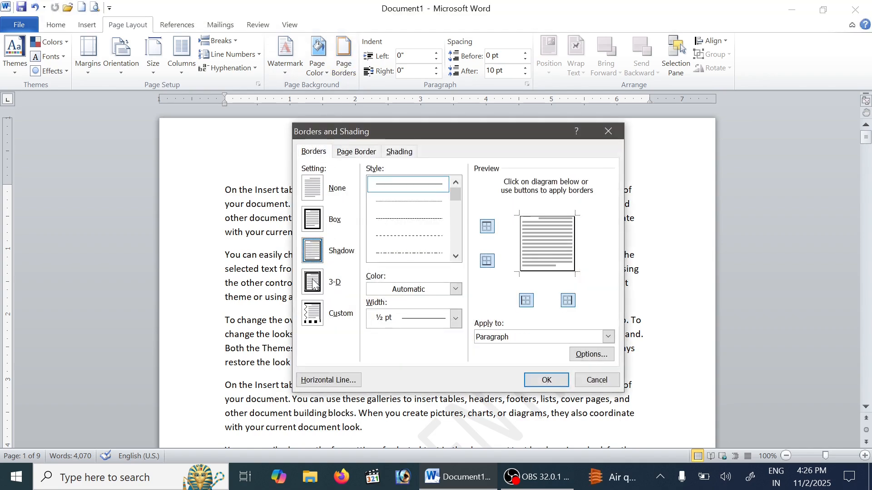
pyautogui.click(313, 276)
pyautogui.click(309, 225)
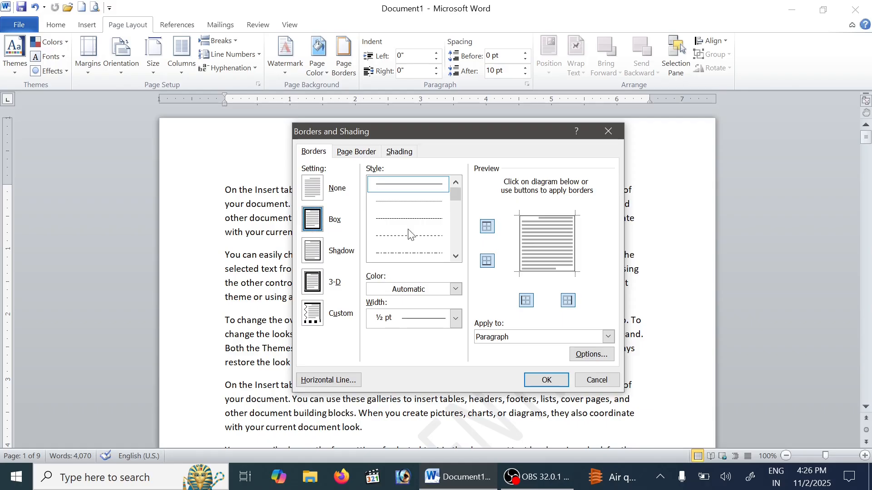
# Try different line styles for the second paragraph's box border, ending on a heavy 3 pt line.
pyautogui.click(438, 218)
pyautogui.click(456, 256)
pyautogui.click(456, 256)
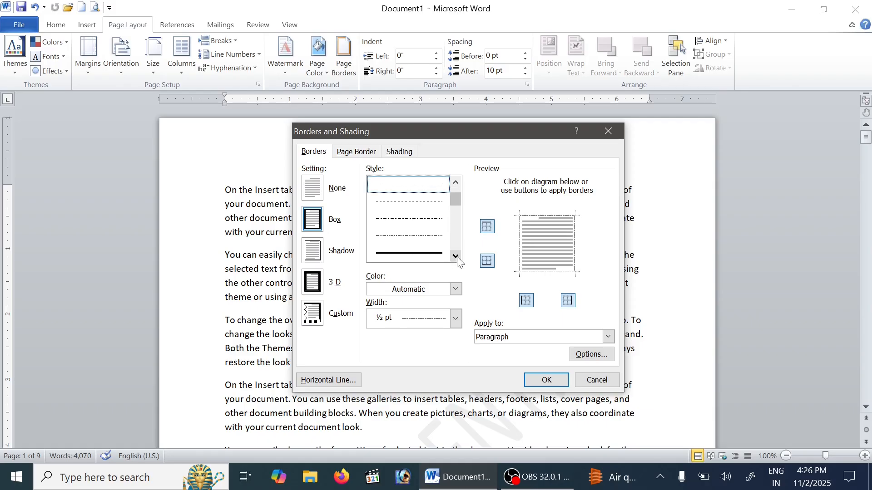
pyautogui.click(456, 256)
pyautogui.click(457, 257)
pyautogui.click(432, 218)
pyautogui.click(427, 235)
pyautogui.click(427, 252)
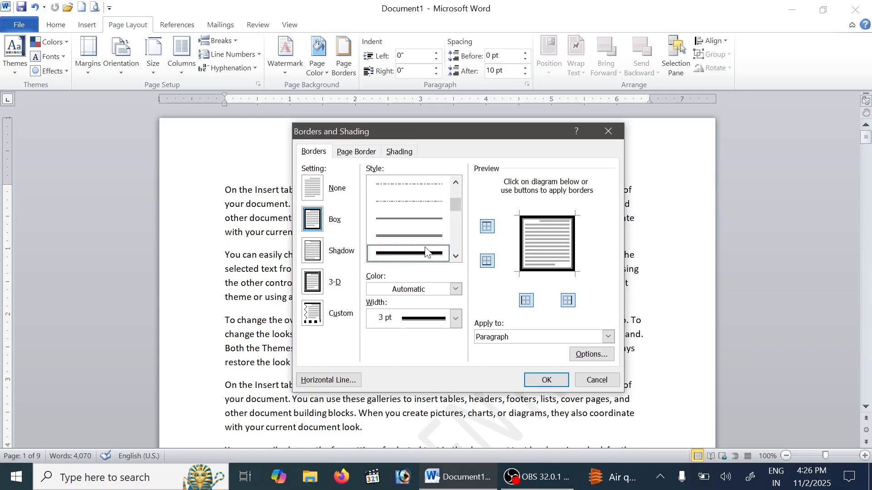
# Apply a ½ pt double-line box border to the second paragraph and undo it.
pyautogui.click(411, 219)
pyautogui.scroll(3, 448, 202)
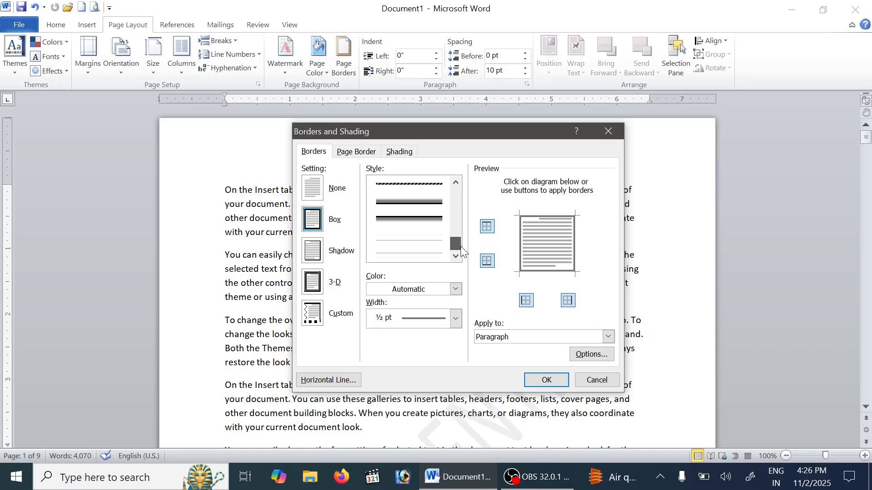
pyautogui.scroll(-4, 447, 200)
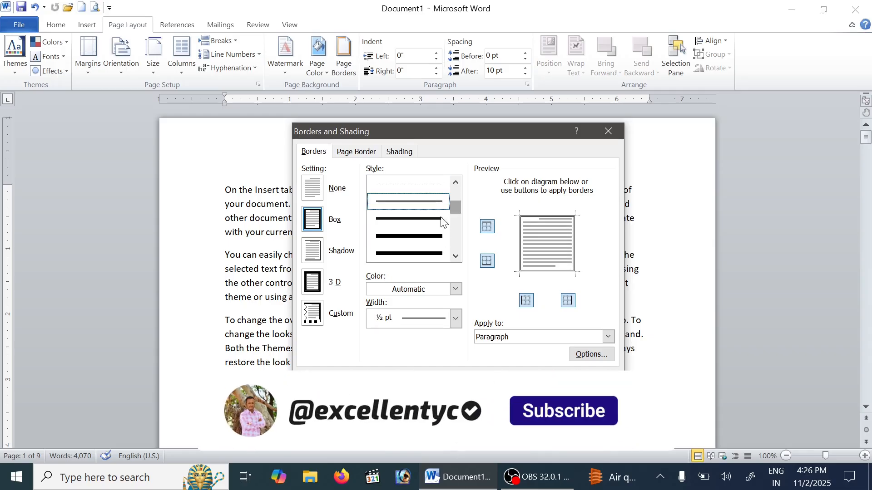
pyautogui.press('Return')
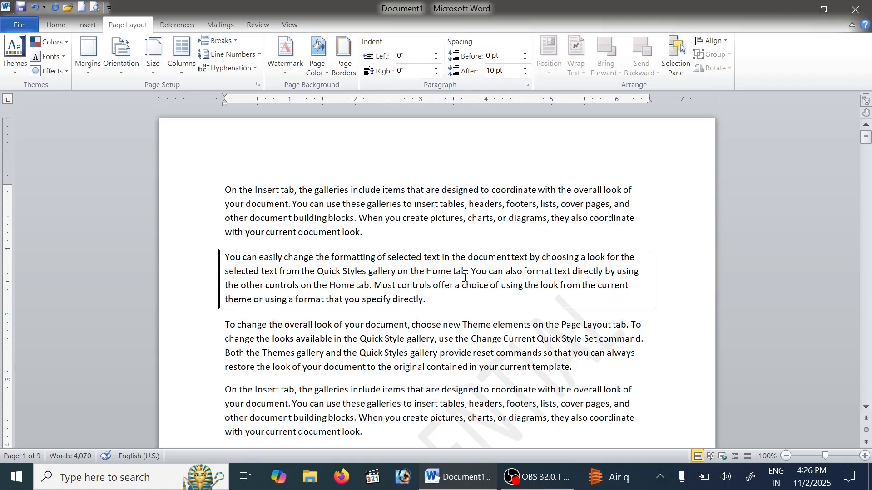
pyautogui.hotkey('ctrl', 'z')
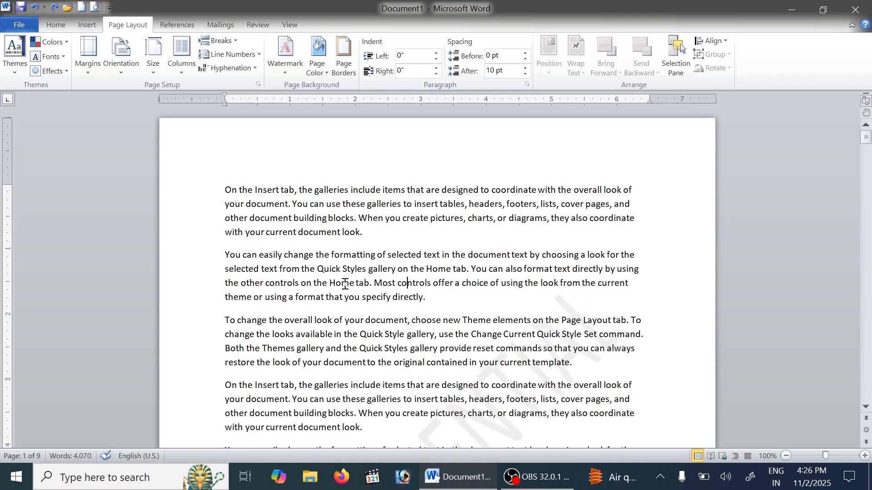
# Apply a heavy 3 pt box page border to the whole document and undo it.
pyautogui.moveTo(213, 193); pyautogui.dragTo(464, 375)
pyautogui.click(461, 361)
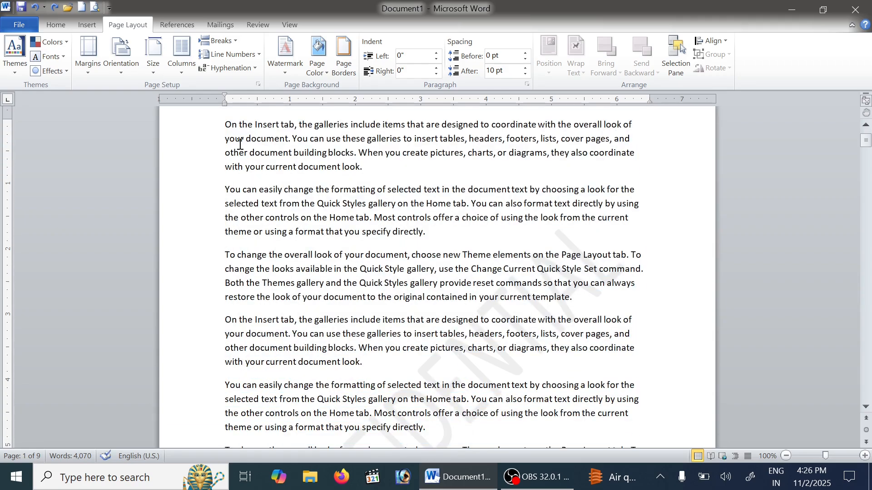
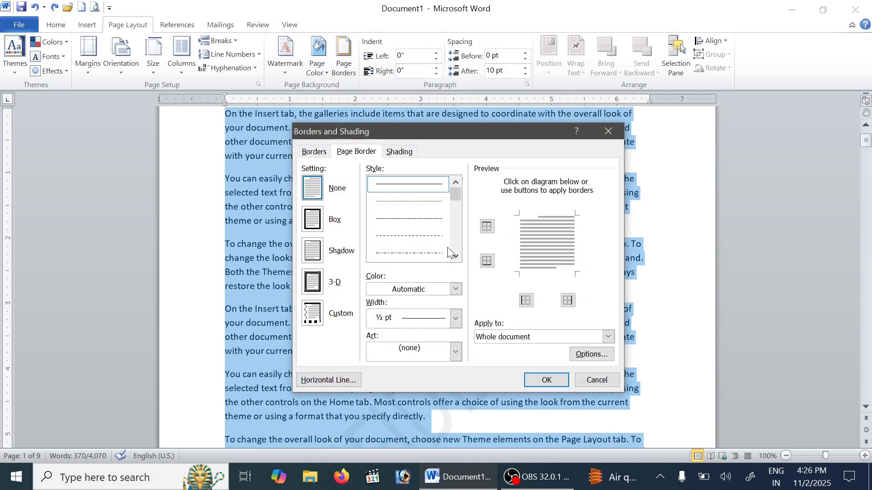
pyautogui.click(456, 257)
pyautogui.click(455, 257)
pyautogui.click(456, 256)
pyautogui.click(437, 248)
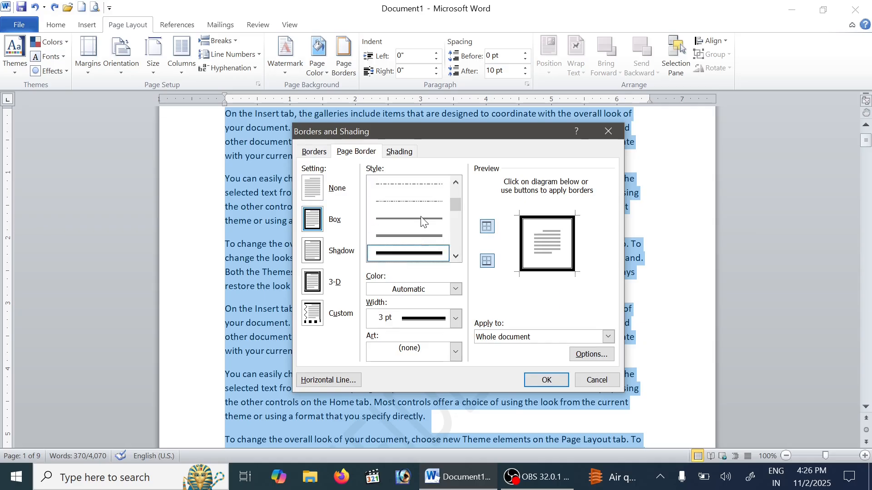
pyautogui.click(547, 381)
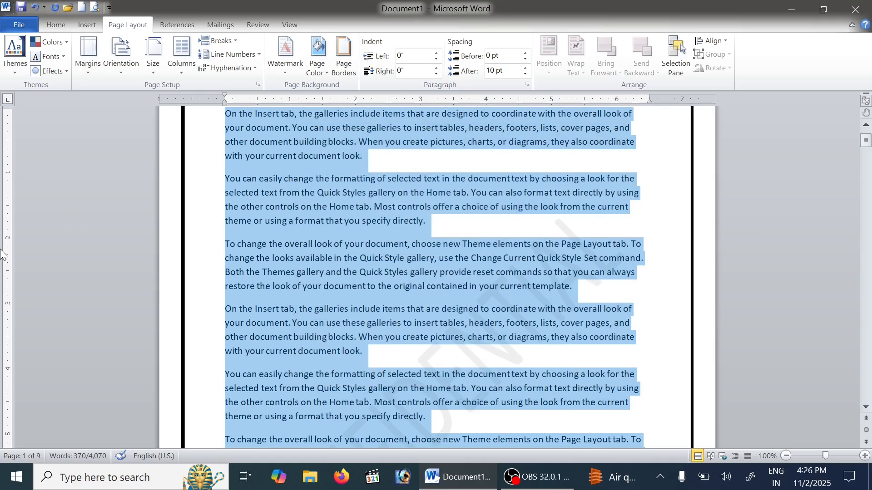
pyautogui.hotkey('ctrl', 'z')
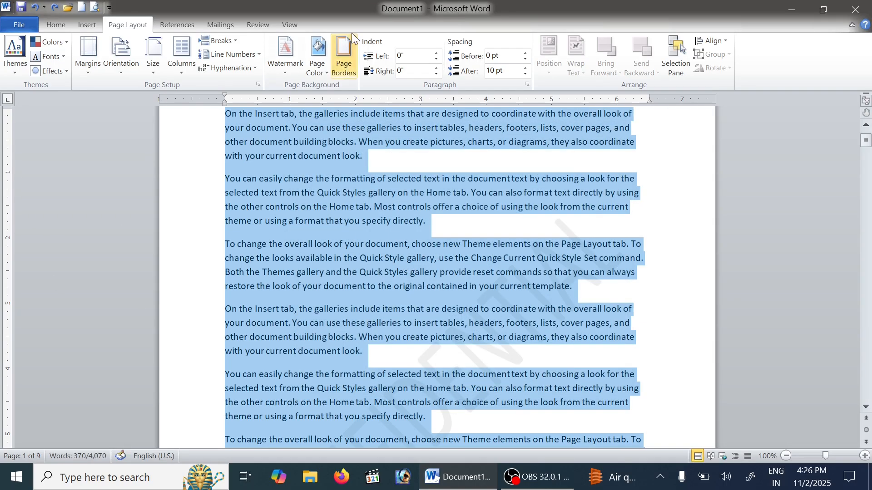
# Choose the Box border setting with the ½ pt triple-line style for the selected paragraphs.
pyautogui.click(343, 61)
pyautogui.click(314, 152)
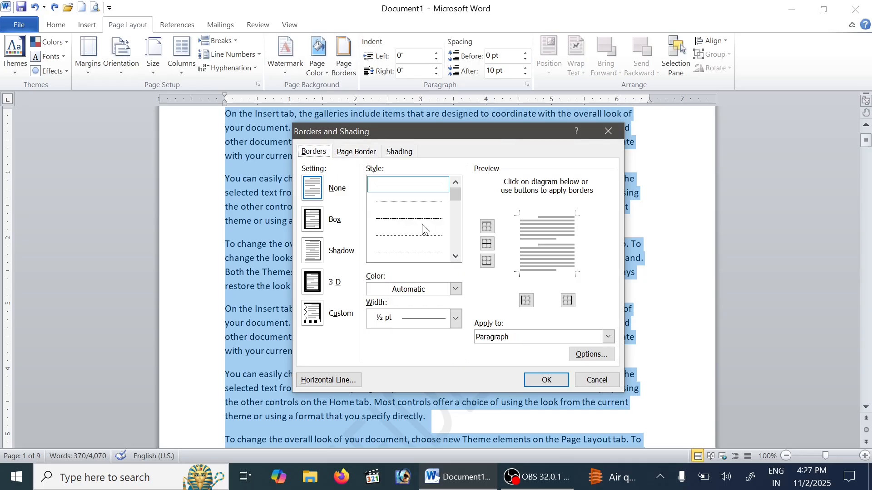
pyautogui.click(456, 256)
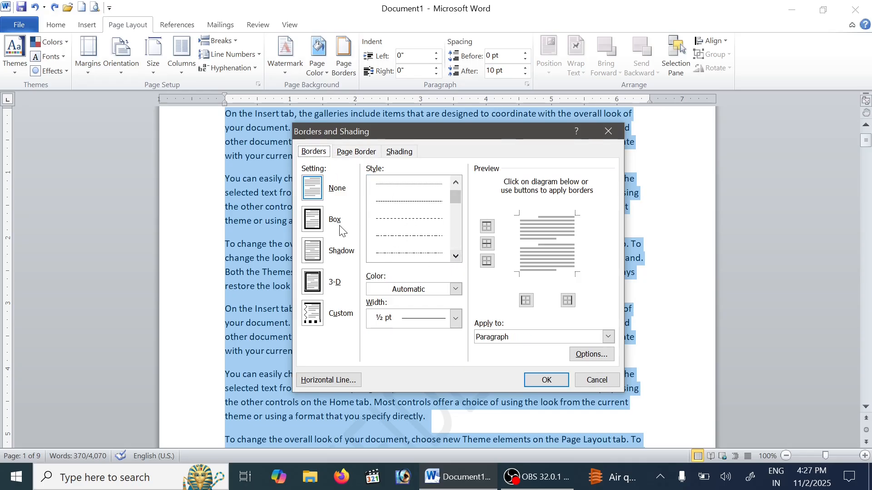
pyautogui.click(313, 219)
pyautogui.click(456, 257)
pyautogui.click(456, 256)
pyautogui.click(427, 253)
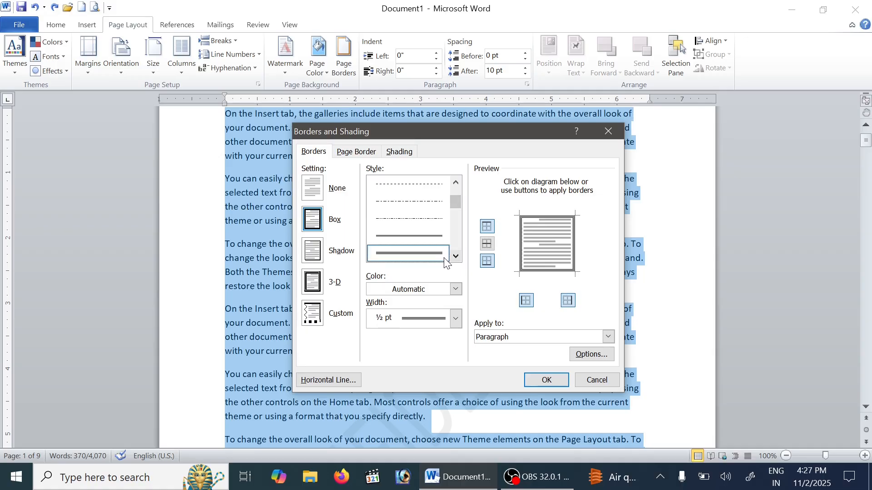
# Change the box border's line style to a heavy 3 pt line and apply it to the selected paragraphs.
pyautogui.click(457, 255)
pyautogui.click(456, 254)
pyautogui.click(457, 255)
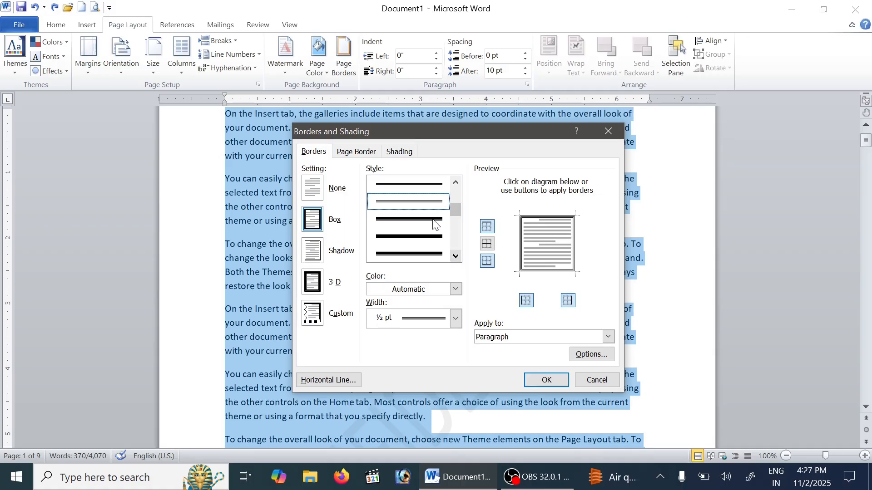
pyautogui.click(432, 221)
pyautogui.click(426, 232)
pyautogui.moveTo(453, 200); pyautogui.dragTo(444, 221)
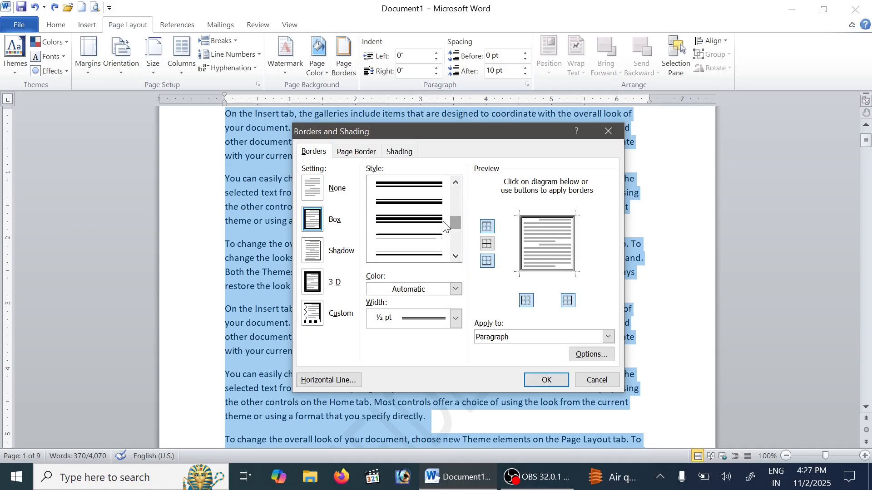
pyautogui.click(418, 212)
pyautogui.click(421, 204)
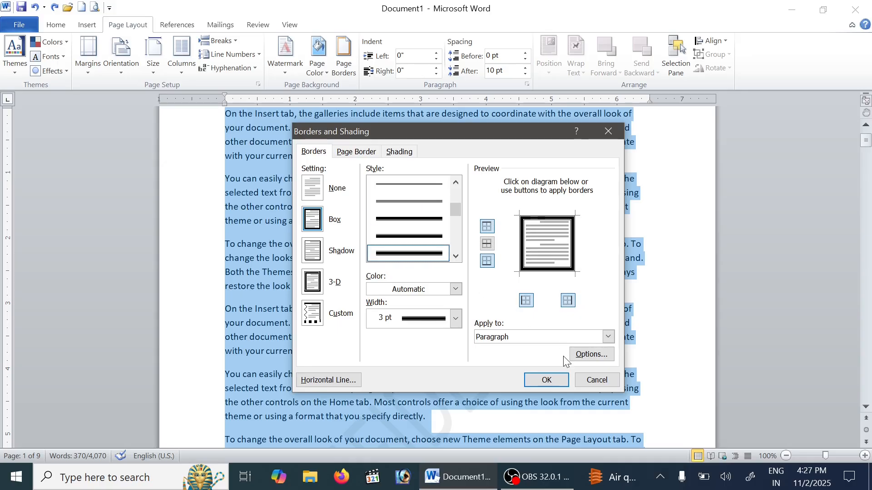
pyautogui.click(546, 380)
pyautogui.click(509, 329)
pyautogui.scroll(-5, 467, 278)
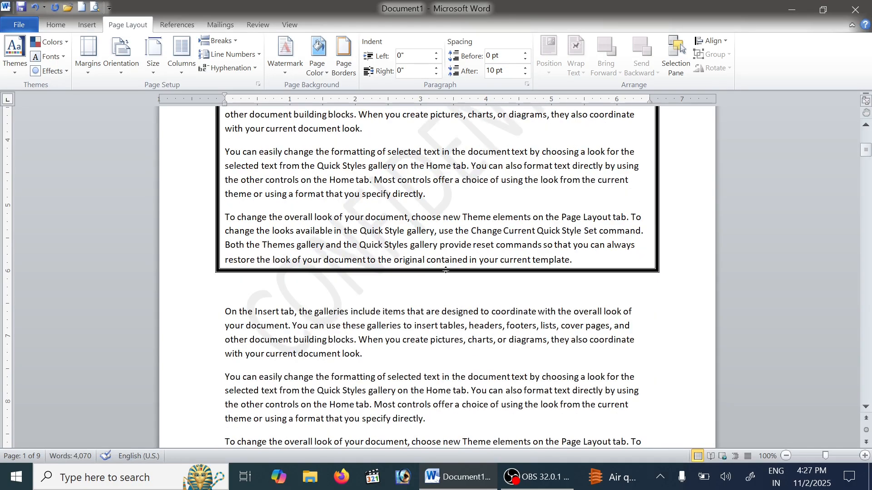
pyautogui.scroll(9, 446, 270)
pyautogui.scroll(-8, 442, 255)
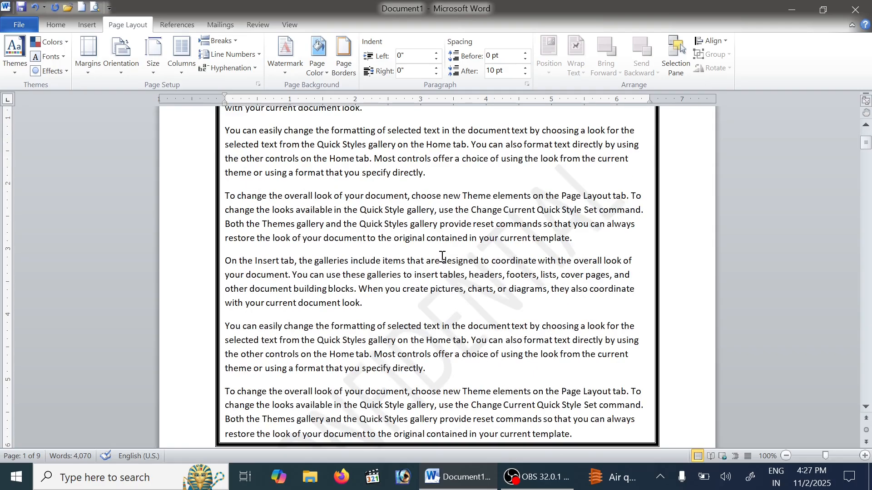
pyautogui.scroll(1, 440, 255)
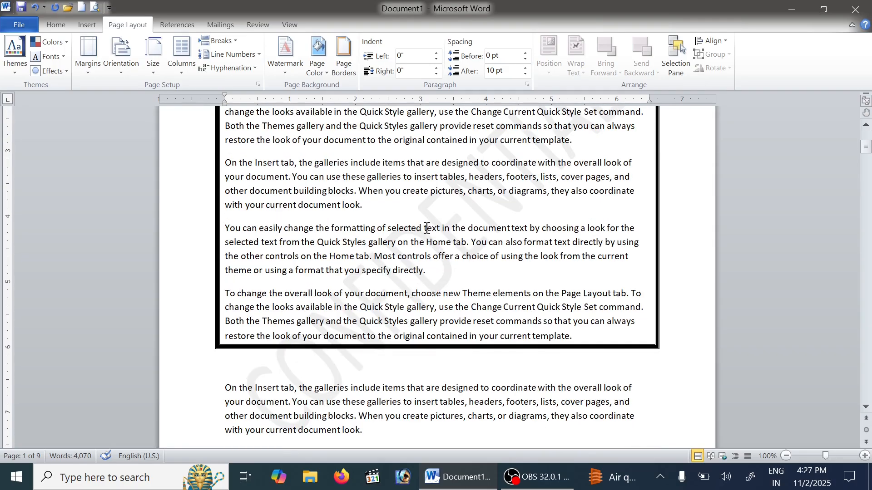
pyautogui.scroll(1, 427, 228)
pyautogui.scroll(2, 456, 227)
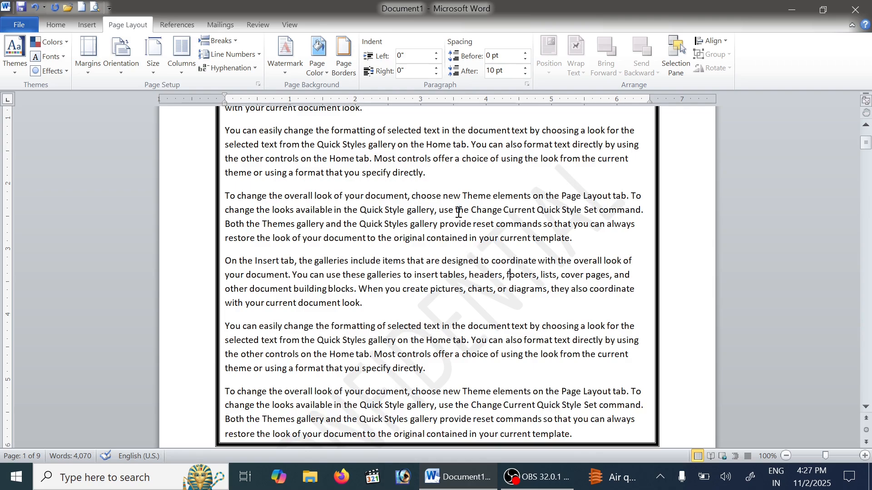
pyautogui.scroll(3, 459, 212)
pyautogui.scroll(-5, 462, 186)
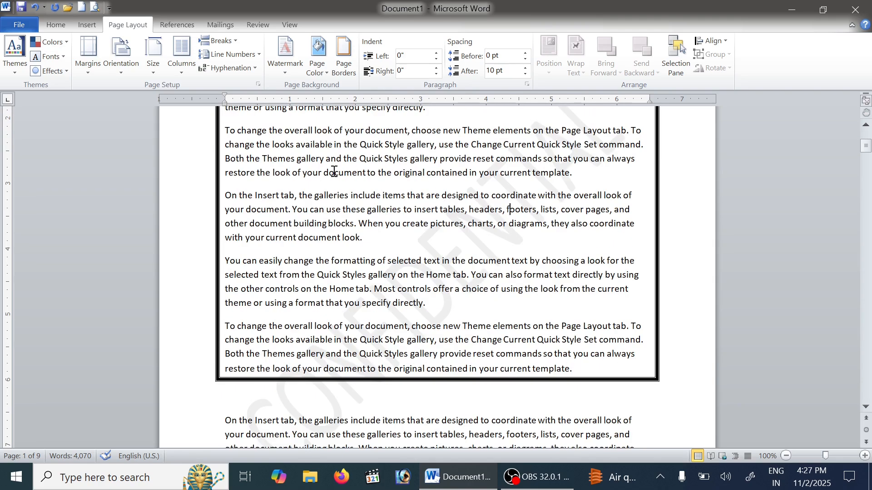
pyautogui.scroll(5, 317, 177)
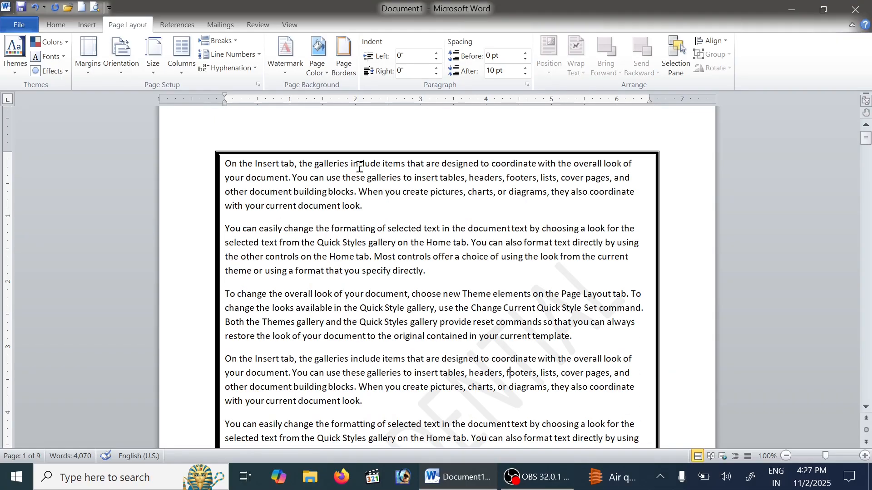
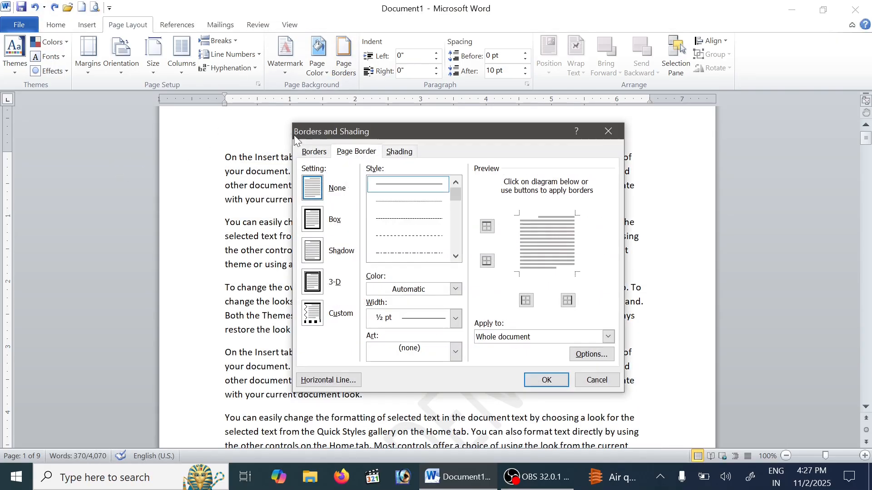
# Try the Box and Shadow border settings for the selected paragraph and settle on 3-D.
pyautogui.click(313, 152)
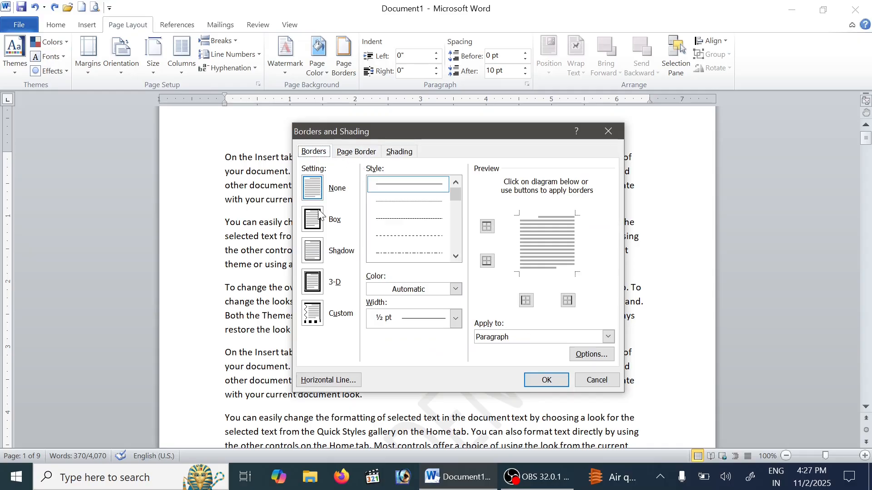
pyautogui.click(352, 153)
pyautogui.click(309, 152)
pyautogui.click(318, 218)
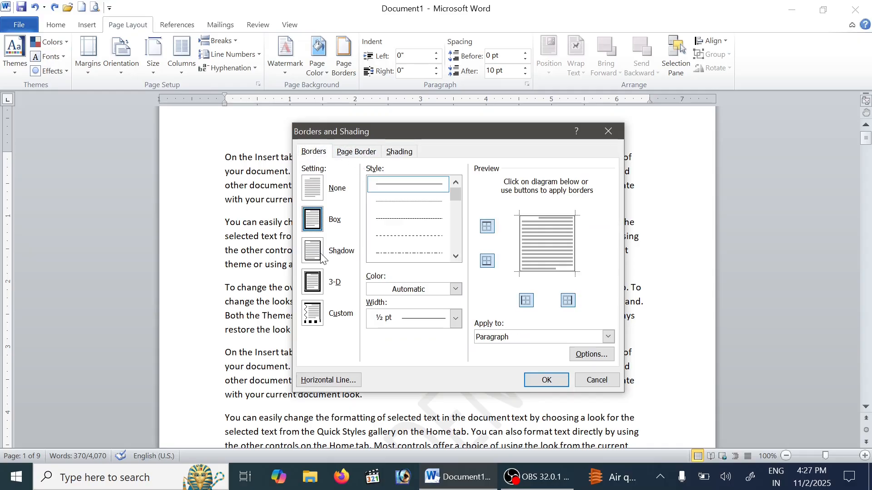
pyautogui.click(318, 256)
pyautogui.click(321, 229)
pyautogui.click(312, 246)
pyautogui.click(317, 286)
# Apply a red ½ pt double-line 3-D border to the first paragraph and undo it.
pyautogui.click(455, 256)
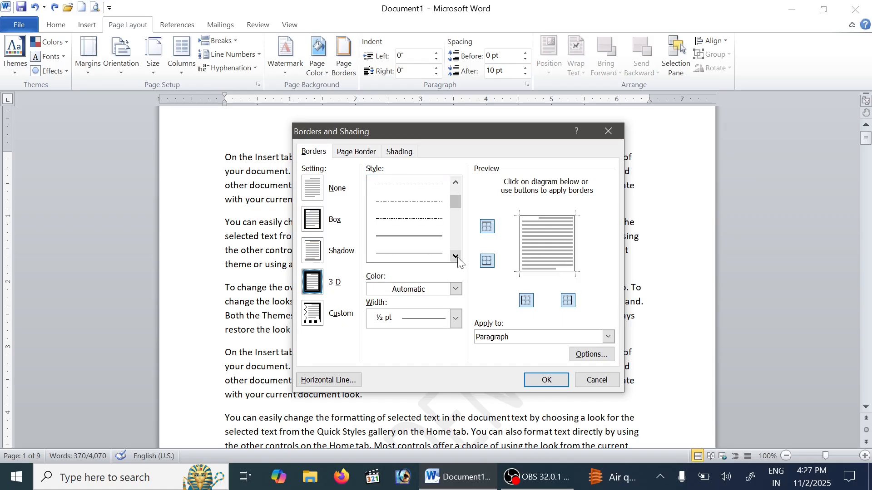
pyautogui.click(455, 256)
pyautogui.click(408, 220)
pyautogui.click(449, 292)
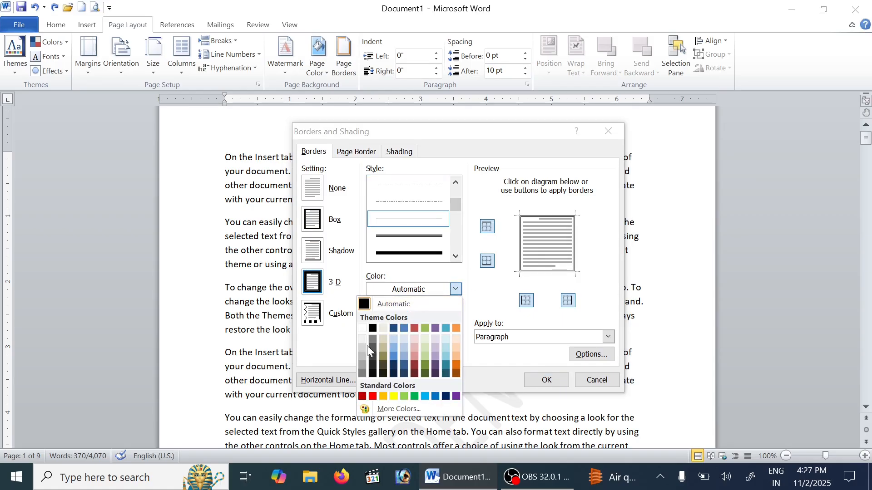
pyautogui.click(374, 396)
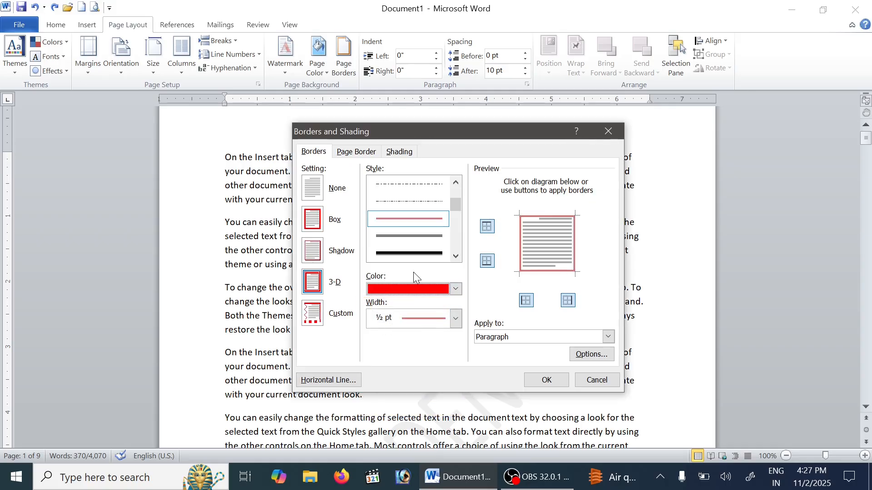
pyautogui.click(456, 288)
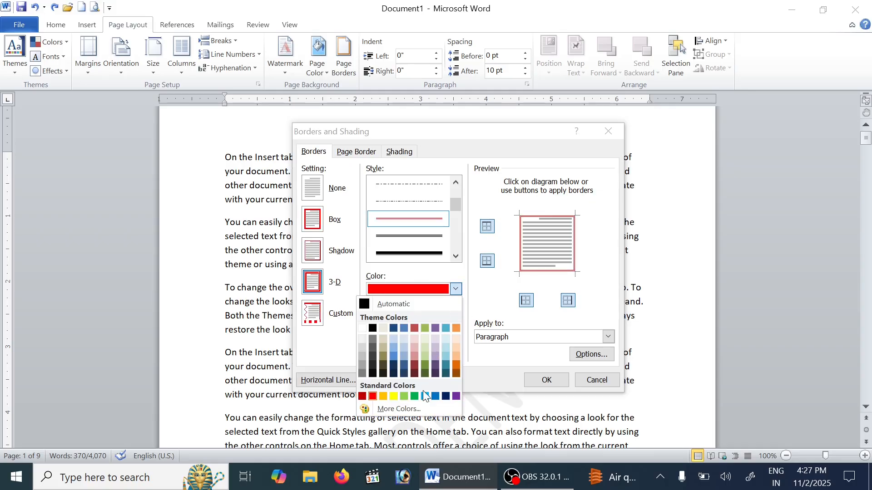
pyautogui.click(463, 355)
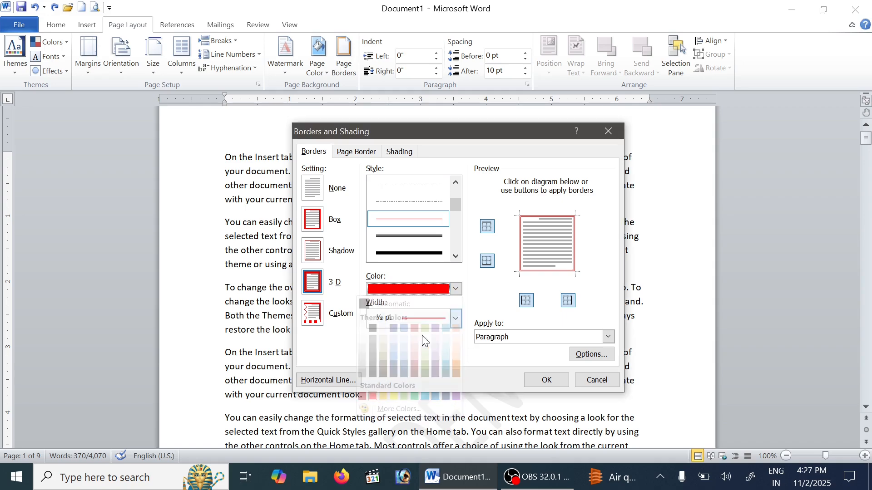
pyautogui.click(546, 380)
pyautogui.click(479, 336)
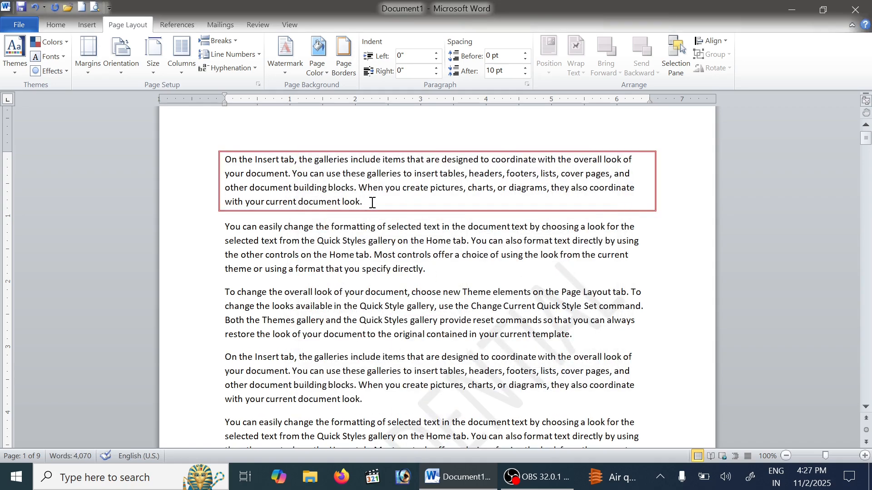
pyautogui.hotkey('ctrl', 'z')
# Try the Custom setting for the page border and the paragraph border, and return to the page border options.
pyautogui.click(344, 57)
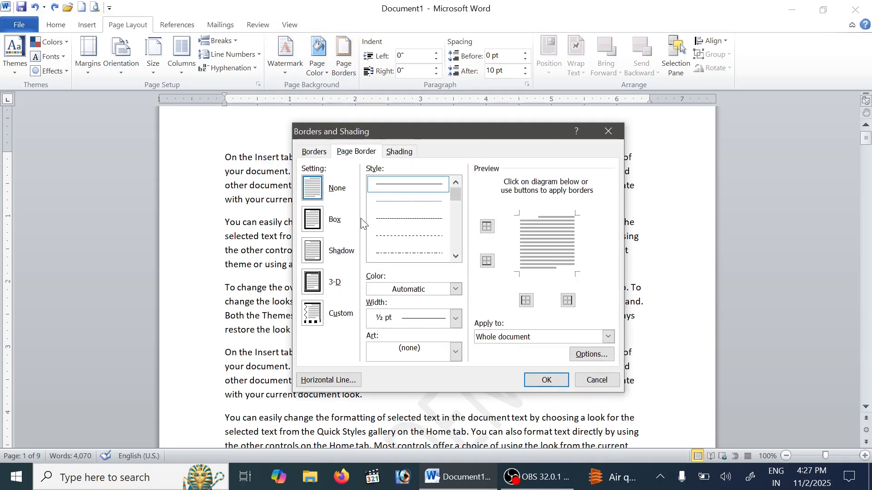
pyautogui.click(315, 322)
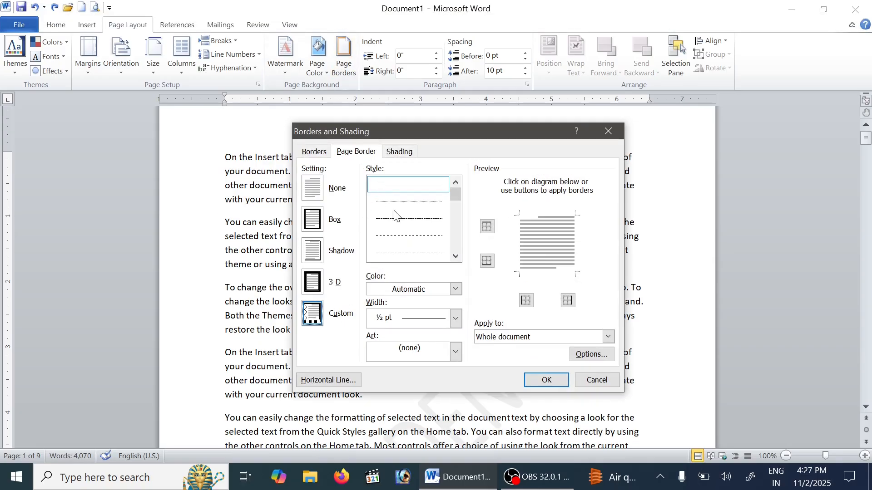
pyautogui.click(313, 152)
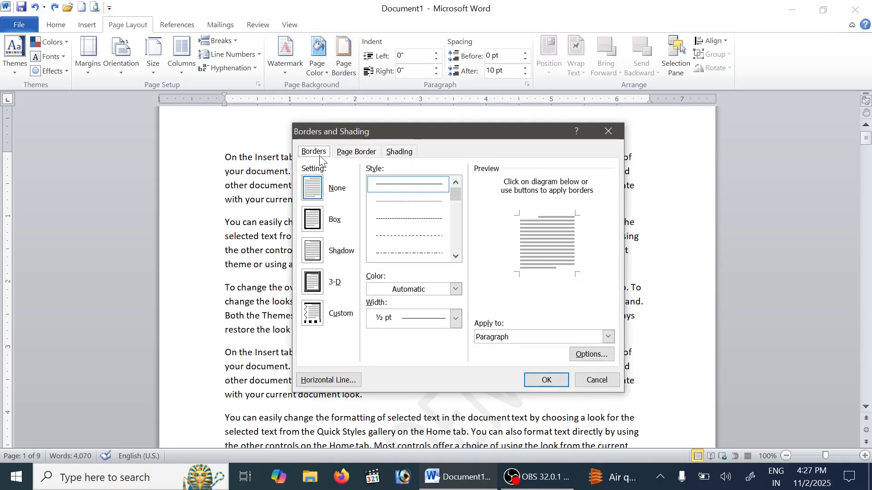
pyautogui.click(309, 314)
pyautogui.click(444, 293)
pyautogui.click(455, 289)
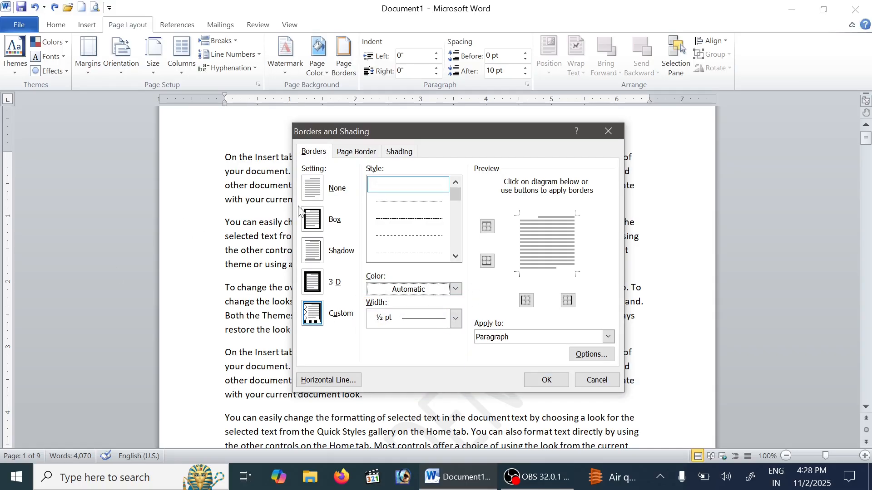
pyautogui.click(357, 153)
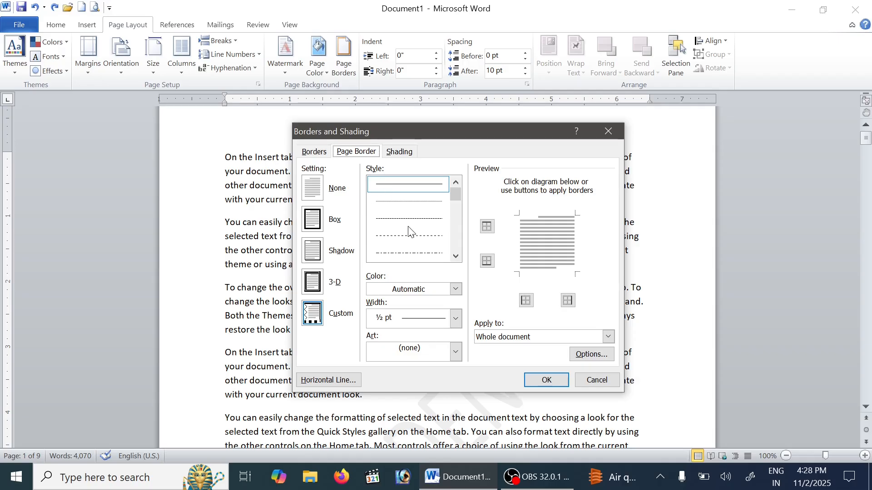
# Apply a Box page border with a heavy 3 pt line style to the whole document.
pyautogui.click(313, 220)
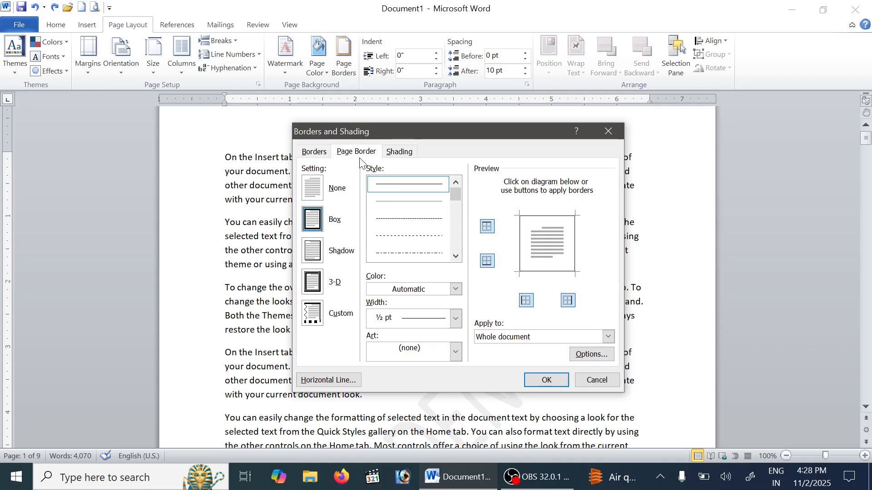
pyautogui.click(456, 257)
pyautogui.click(456, 257)
pyautogui.click(456, 257)
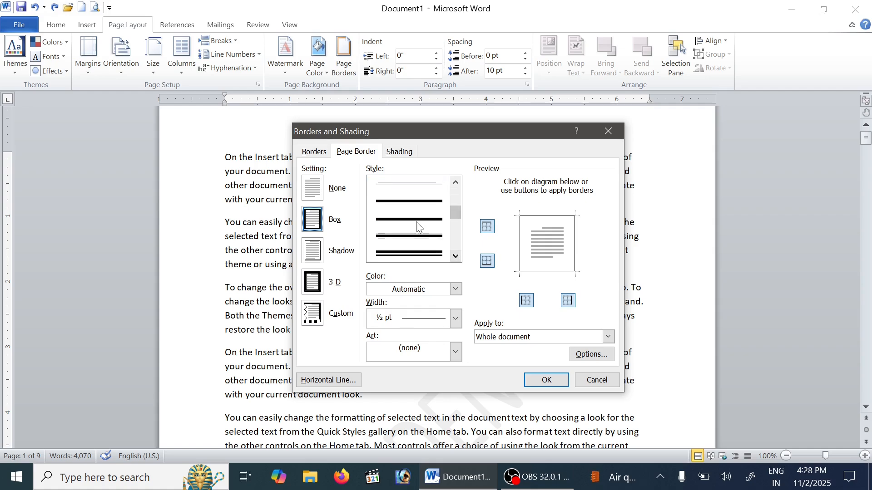
pyautogui.click(430, 254)
pyautogui.click(546, 381)
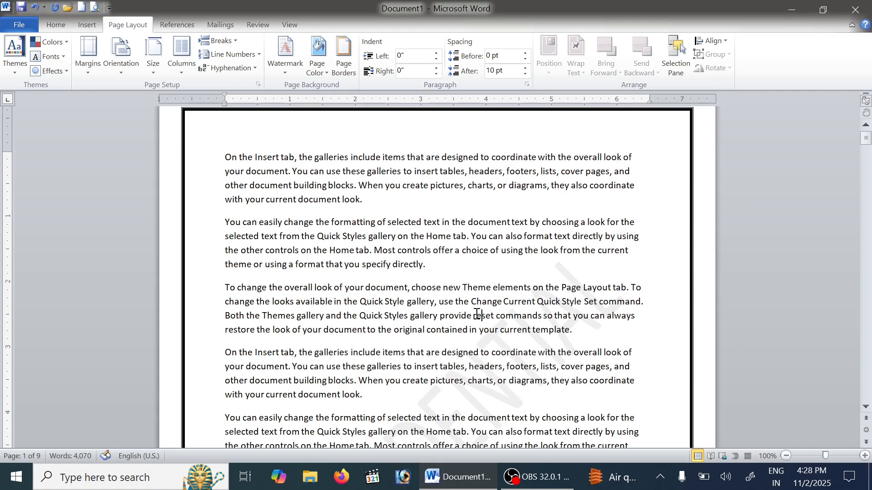
# Examine how the heavy box page border appears on the document's successive pages and return to the first page.
pyautogui.scroll(-8, 414, 293)
pyautogui.scroll(-4, 414, 293)
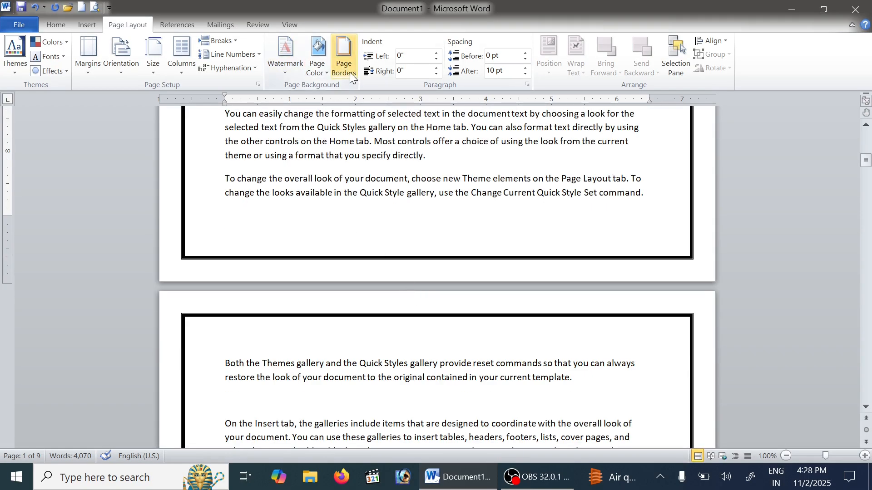
pyautogui.click(87, 25)
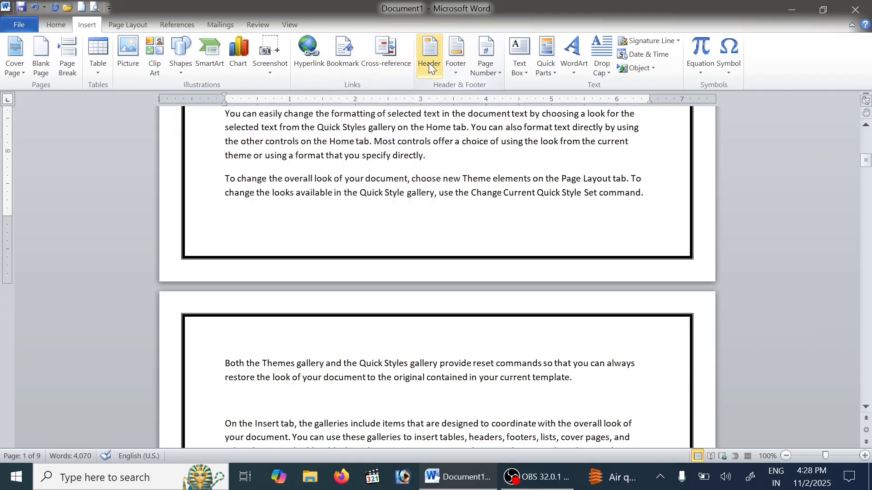
pyautogui.click(125, 25)
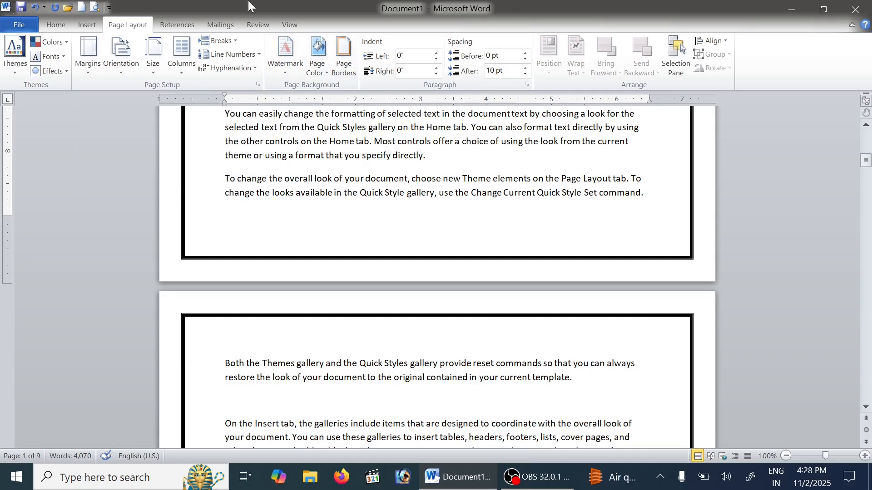
pyautogui.scroll(3, 467, 206)
pyautogui.scroll(-10, 467, 206)
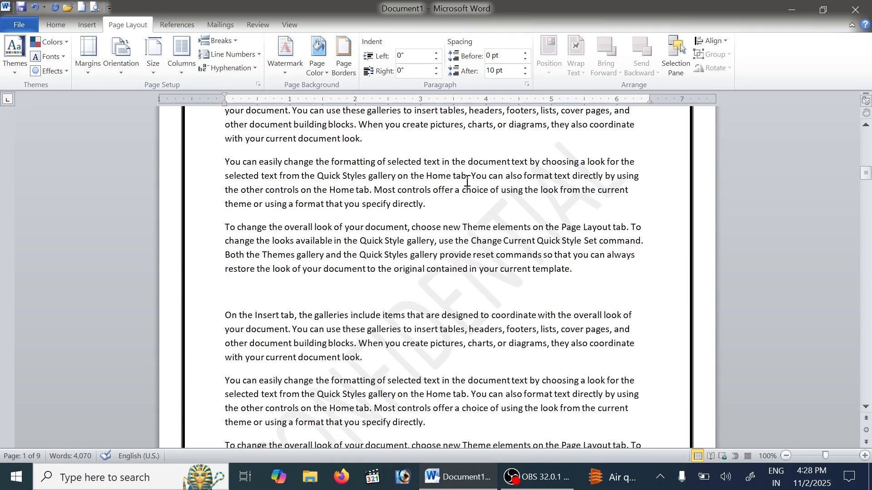
pyautogui.scroll(-8, 426, 191)
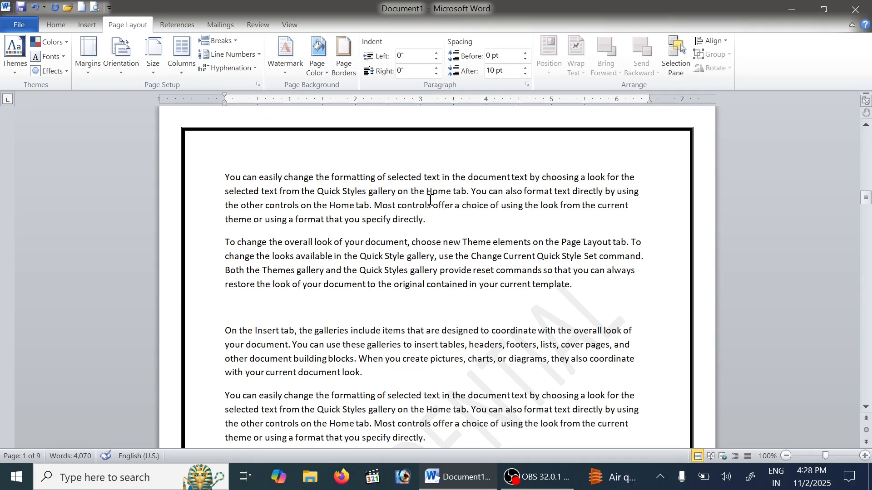
pyautogui.scroll(-10, 431, 200)
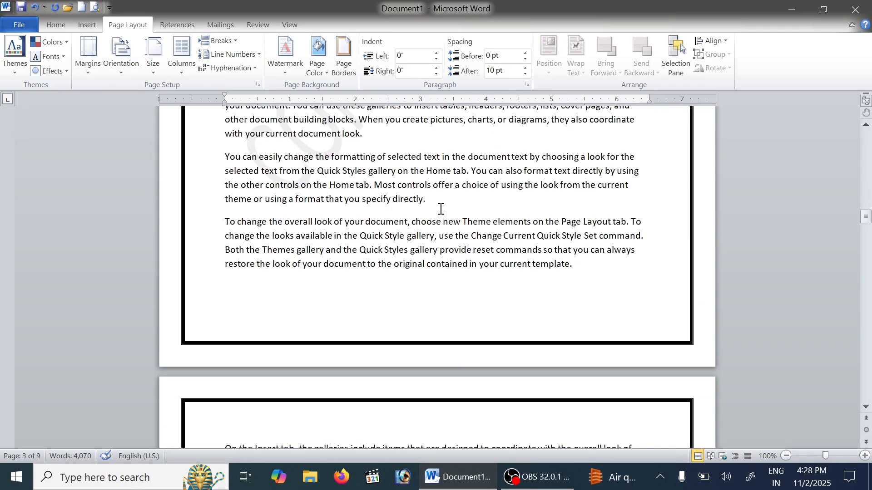
pyautogui.scroll(6, 438, 202)
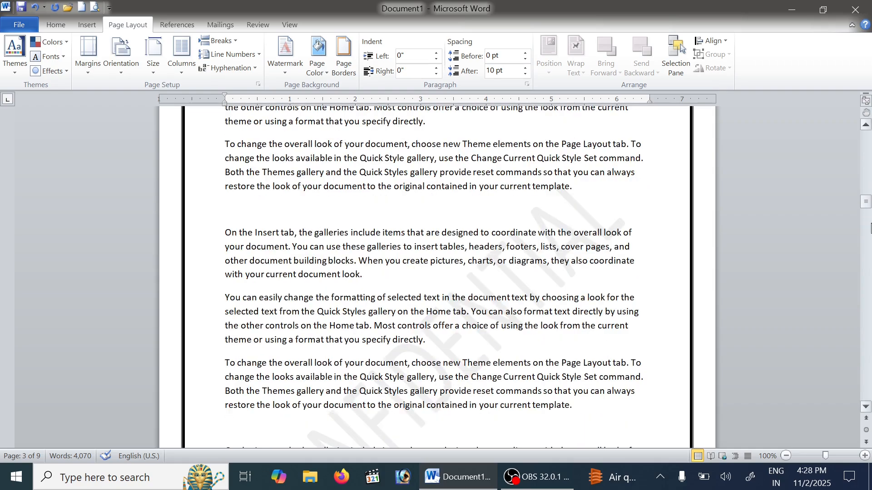
pyautogui.moveTo(862, 199); pyautogui.dragTo(862, 133)
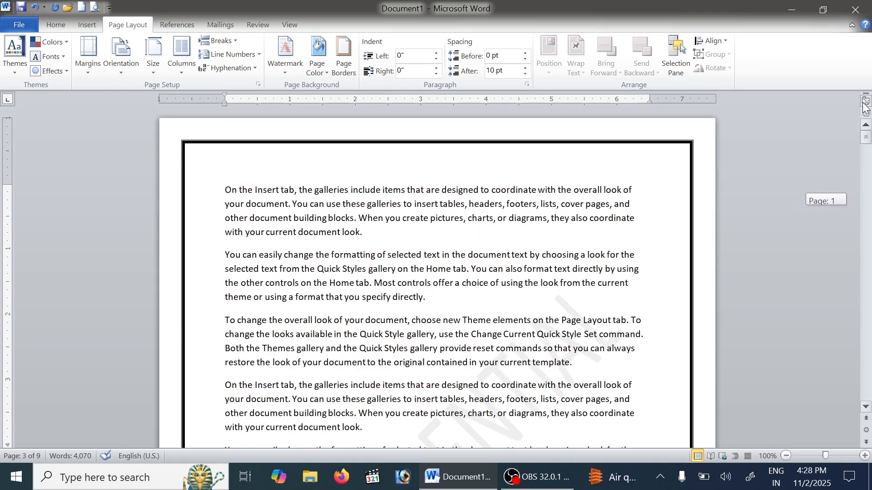
# Choose the Shadow setting and the Dark Red standard color for the whole document's page border.
pyautogui.click(343, 58)
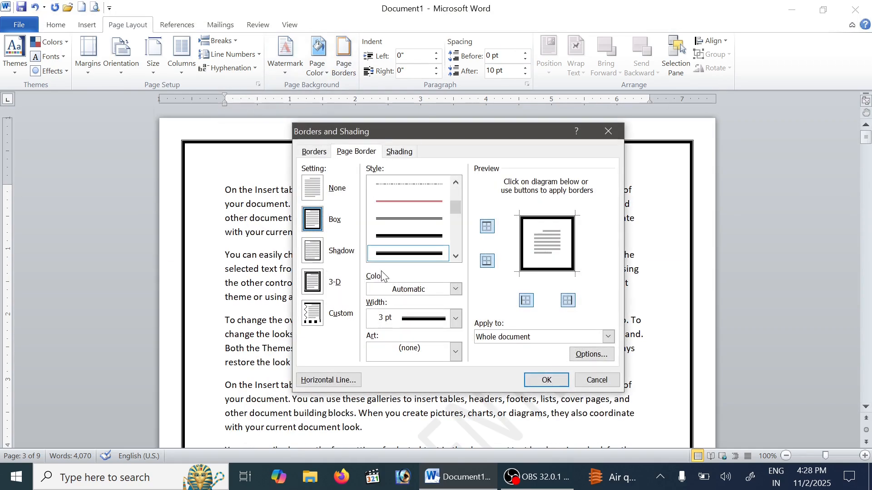
pyautogui.click(327, 256)
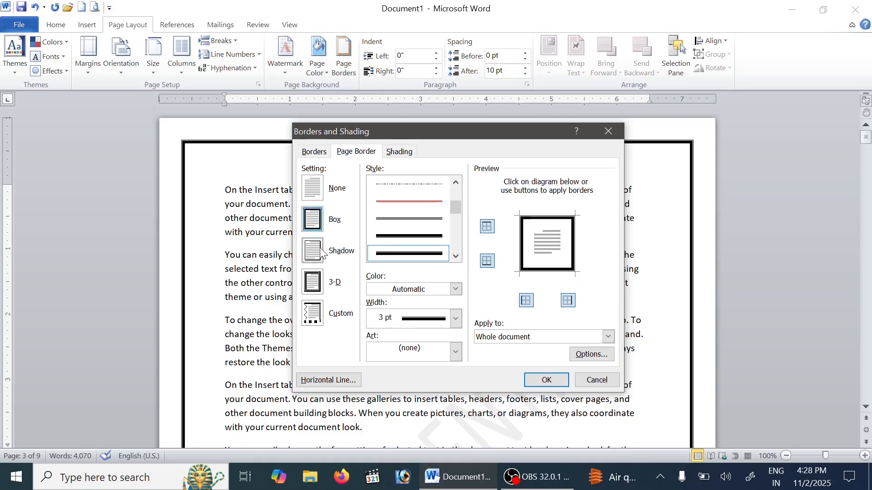
pyautogui.click(456, 290)
pyautogui.click(362, 397)
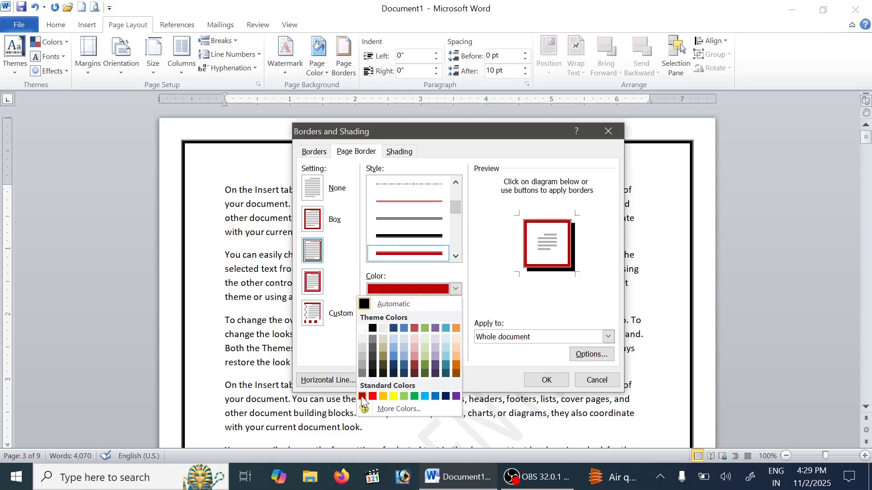
# Change the shadow page border to a thin-thick-thin line style, apply it to the whole document and check the pages.
pyautogui.click(456, 256)
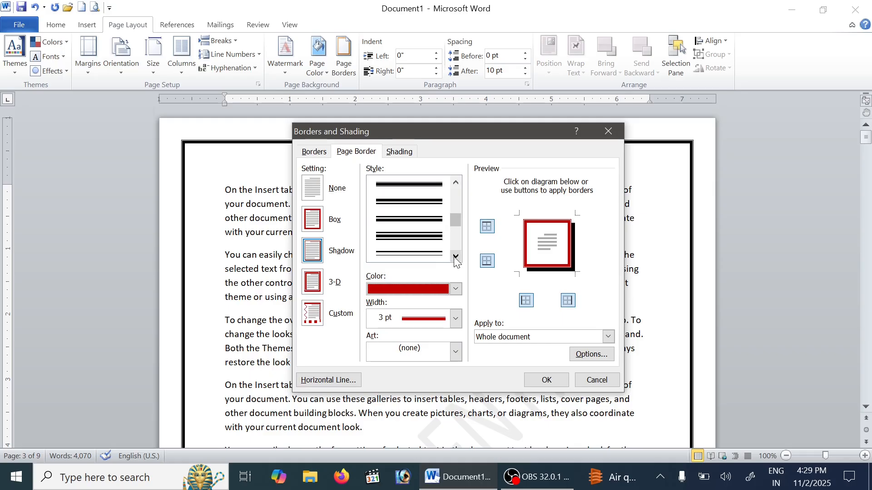
pyautogui.click(432, 253)
pyautogui.click(546, 380)
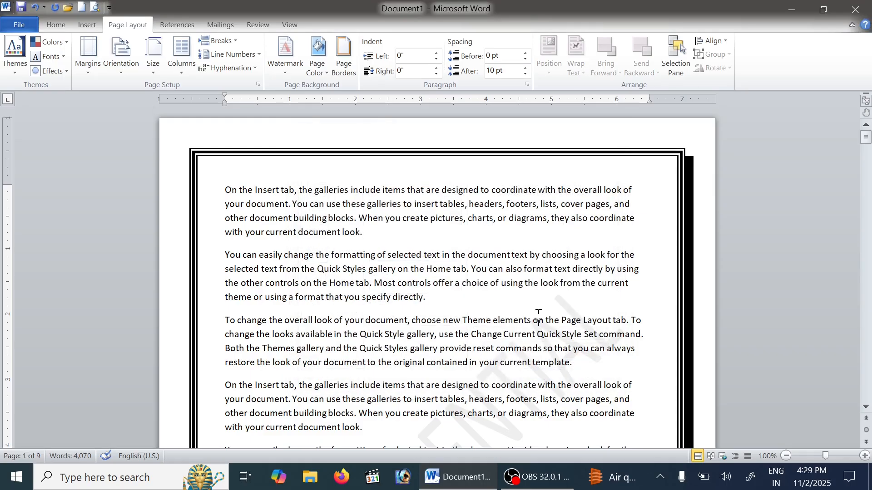
pyautogui.scroll(-10, 540, 309)
pyautogui.scroll(-15, 449, 268)
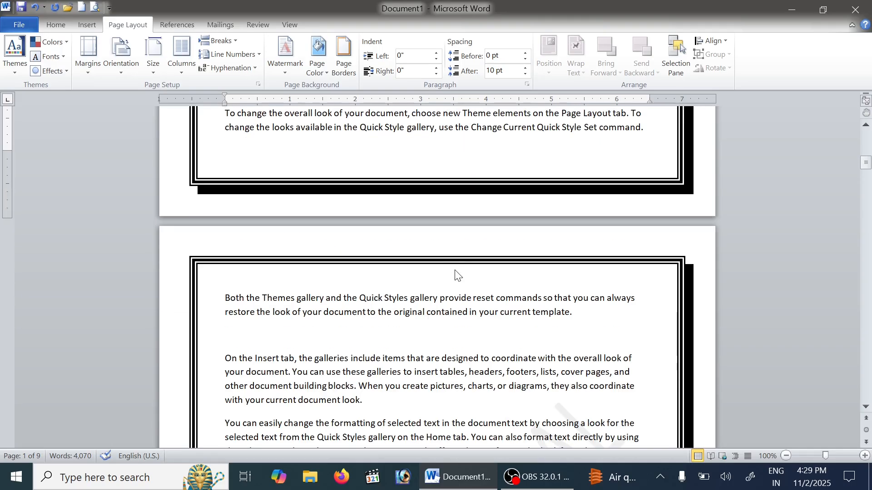
pyautogui.scroll(-5, 454, 266)
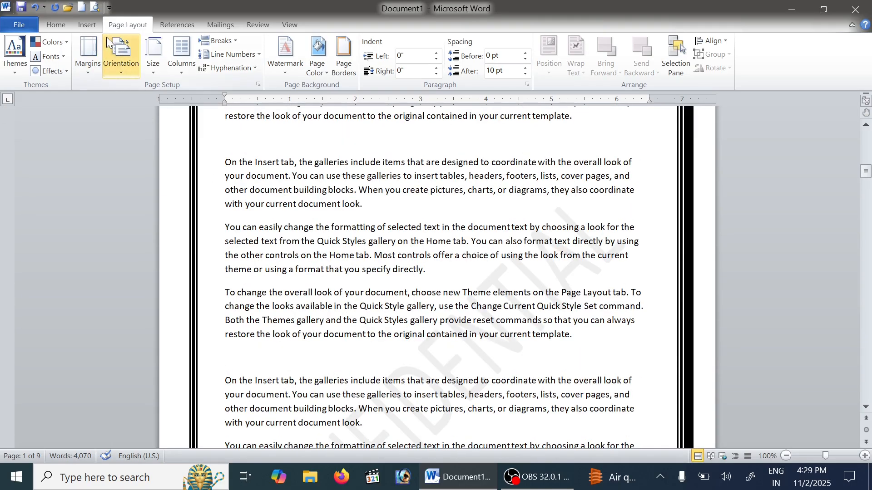
# Check the shadow page border in the print preview, then recolor it with the Purple standard color for the whole document.
pyautogui.click(95, 8)
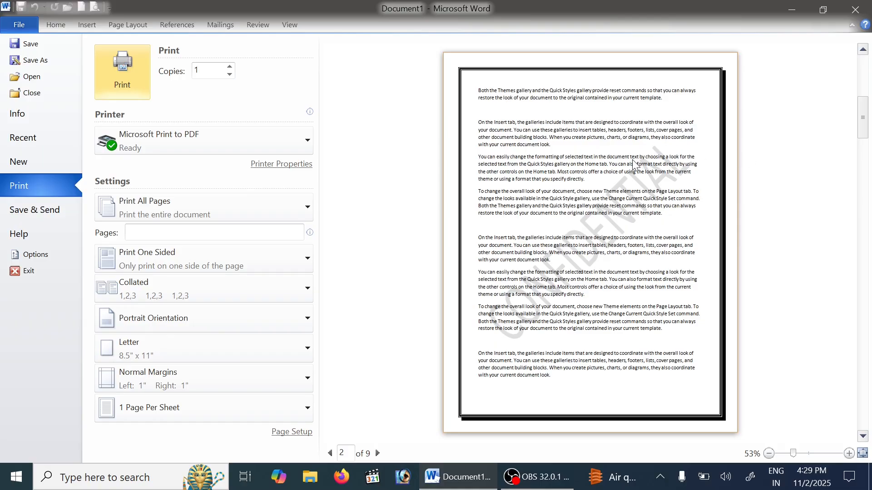
pyautogui.press('Escape')
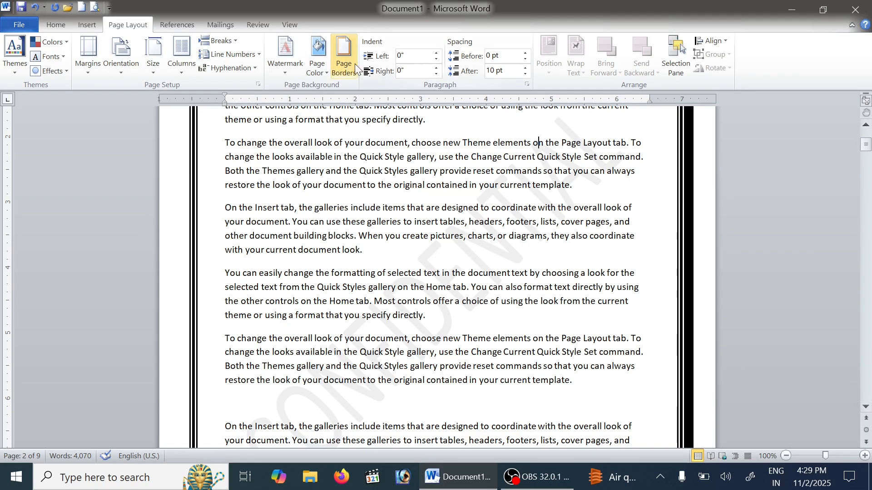
pyautogui.click(344, 57)
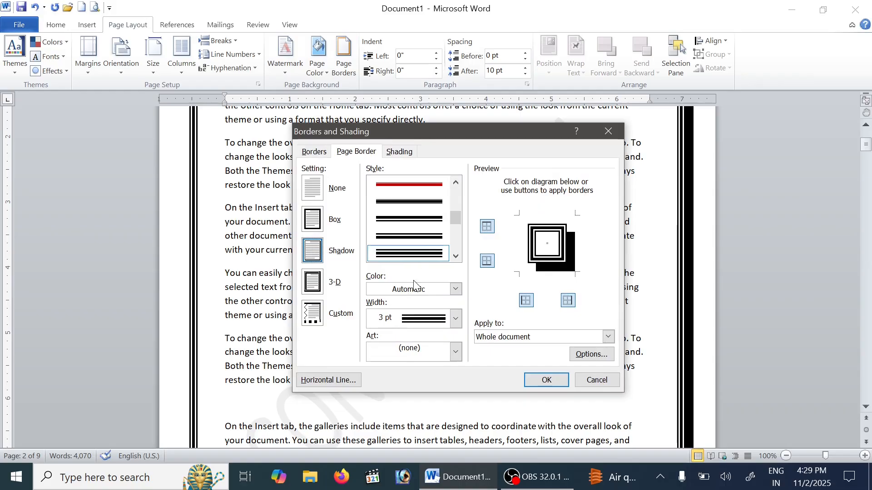
pyautogui.click(414, 286)
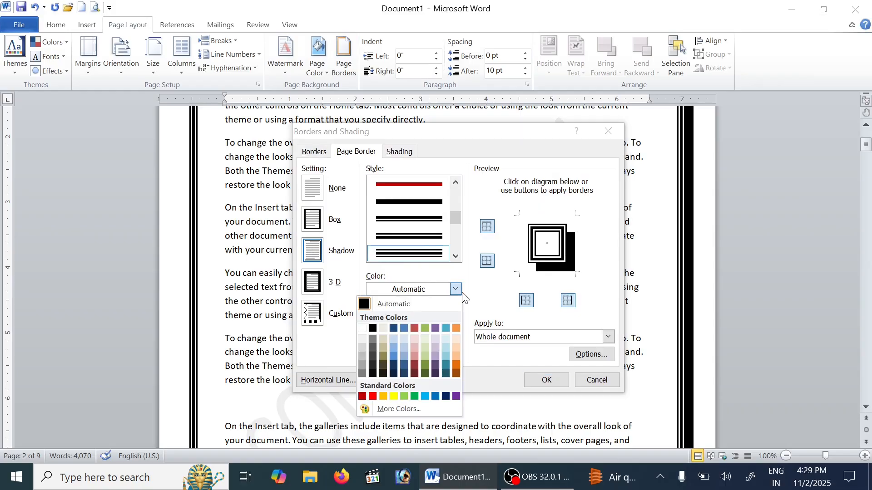
pyautogui.click(457, 396)
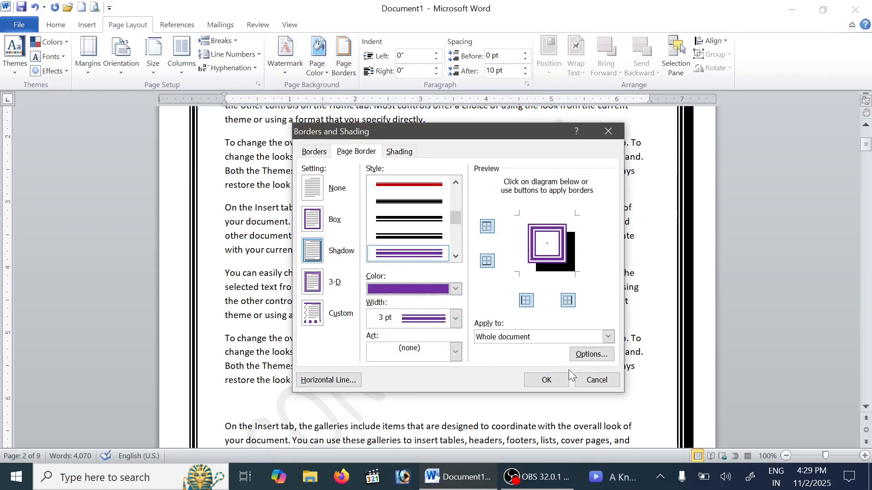
pyautogui.click(546, 380)
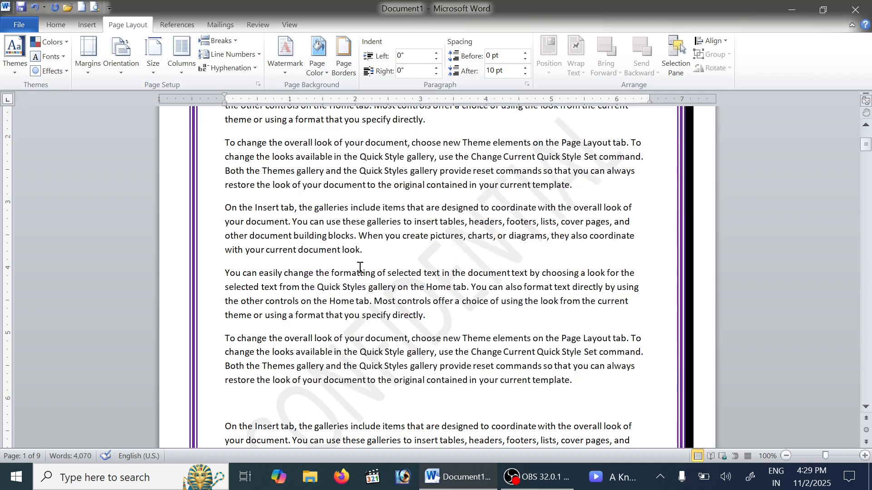
pyautogui.scroll(5, 360, 267)
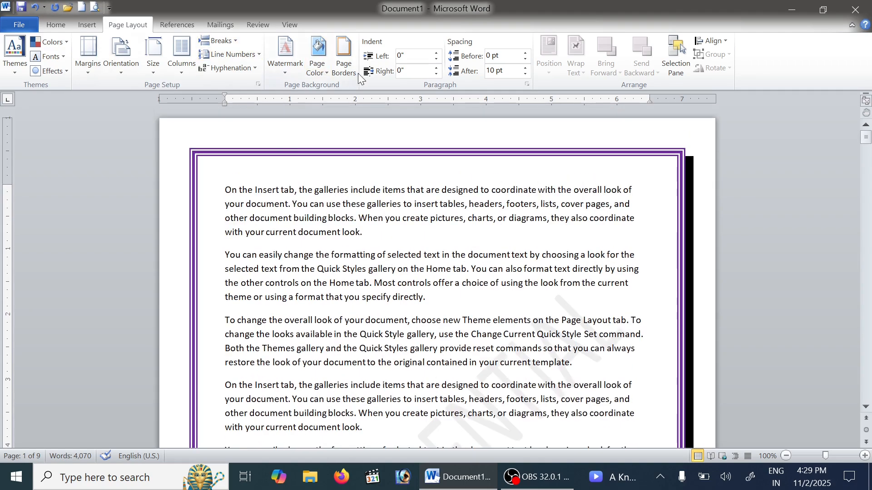
# Choose the Custom page border setting and a ¼ pt line width.
pyautogui.click(354, 73)
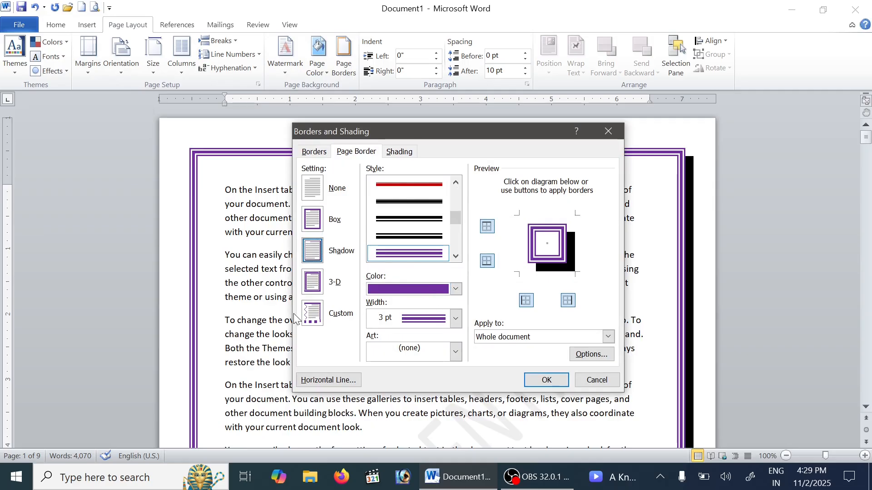
pyautogui.click(312, 313)
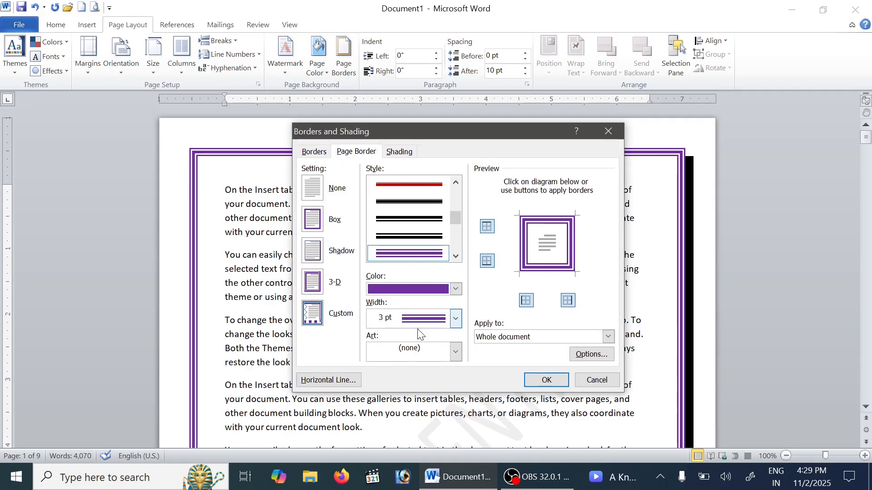
pyautogui.click(455, 318)
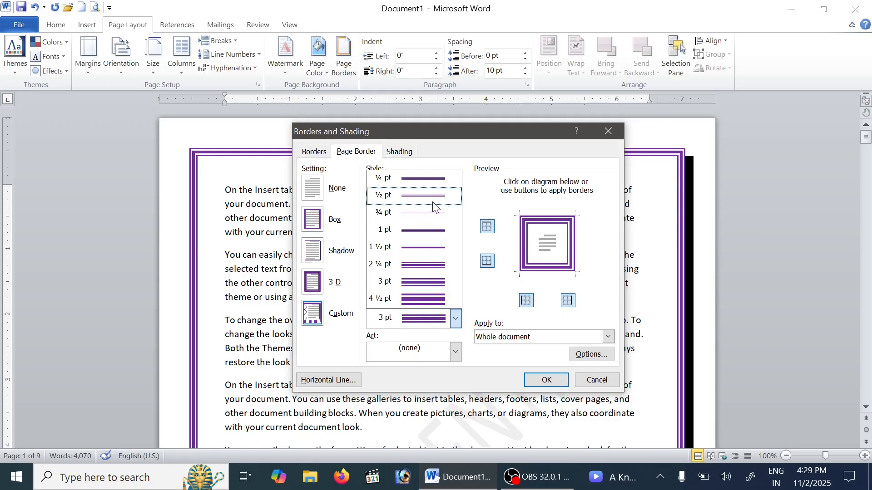
pyautogui.click(438, 177)
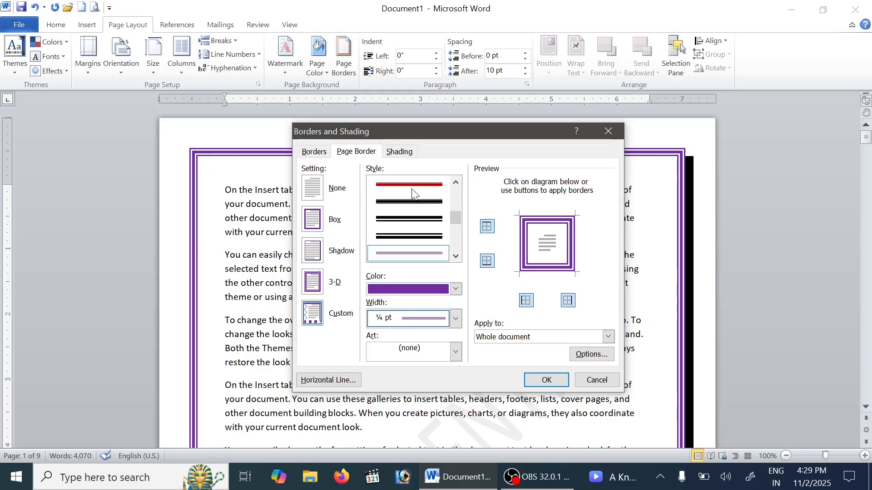
# Apply the red apples art as a 31 pt page border to the whole document and check it across the pages.
pyautogui.click(453, 360)
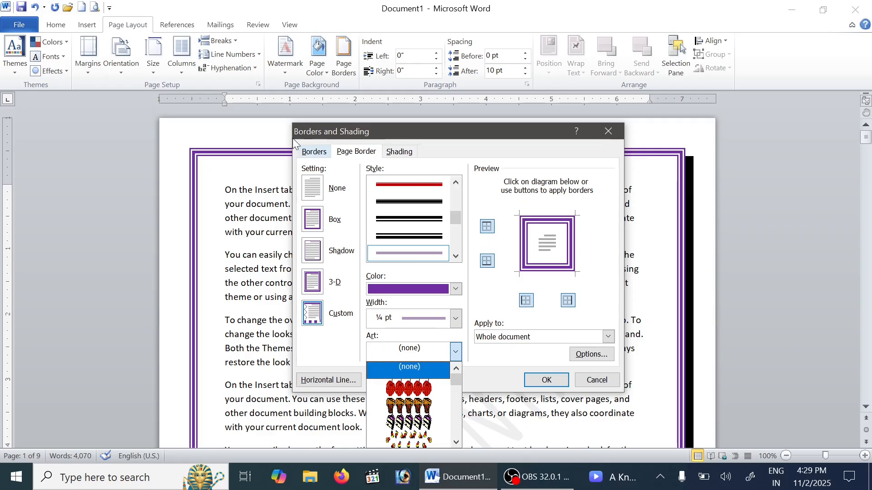
pyautogui.click(420, 389)
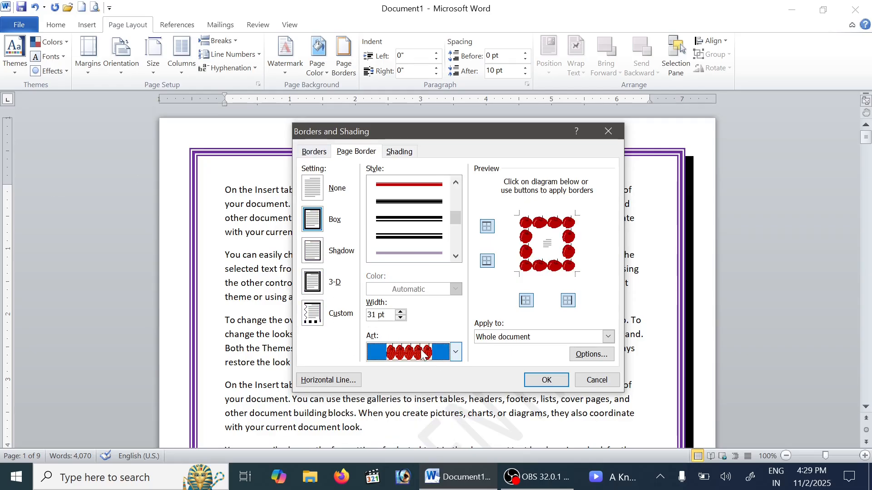
pyautogui.click(315, 154)
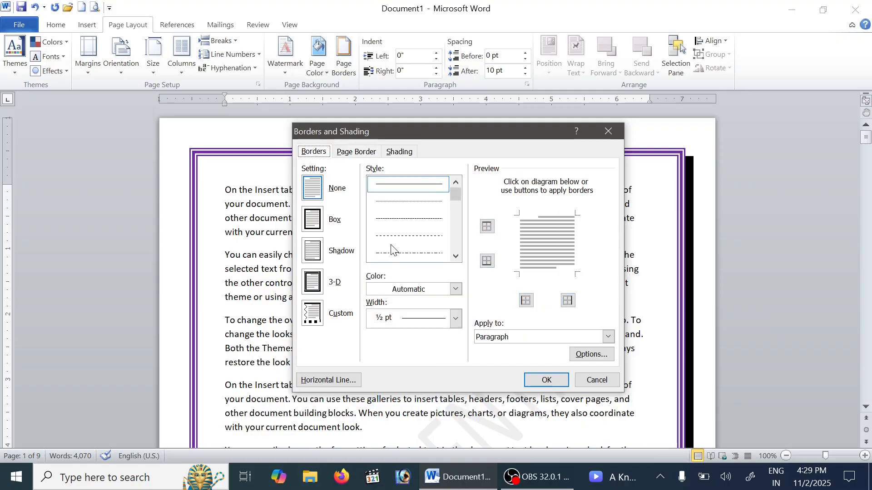
pyautogui.click(356, 152)
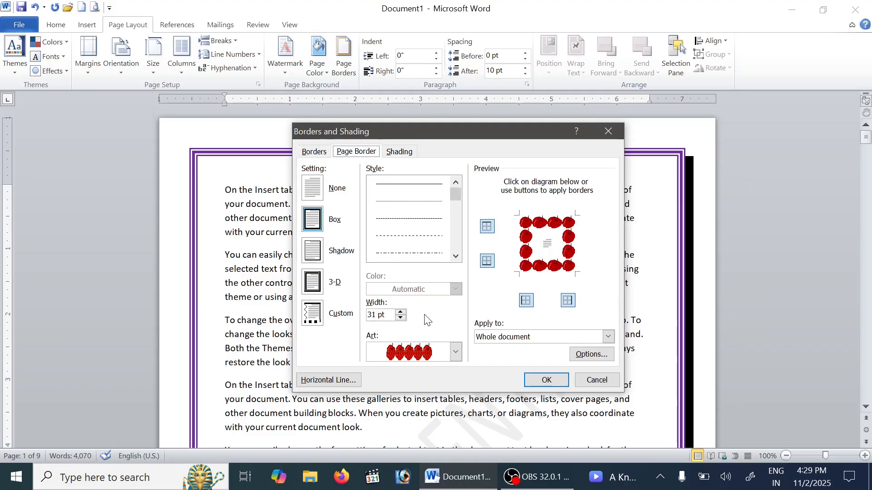
pyautogui.click(547, 380)
pyautogui.scroll(-10, 414, 225)
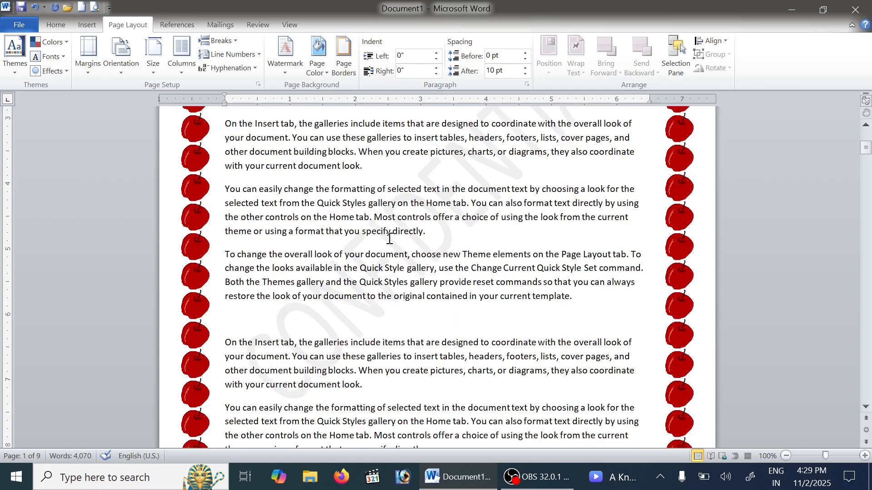
pyautogui.scroll(-10, 378, 259)
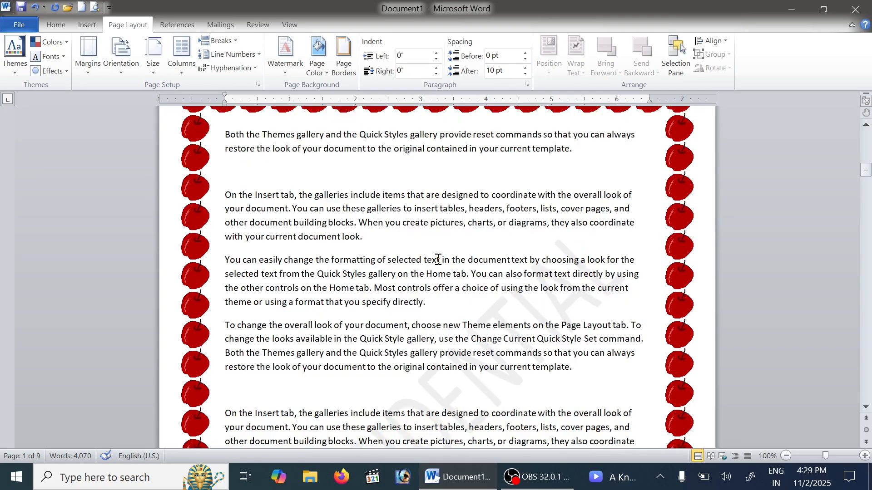
pyautogui.scroll(-6, 429, 257)
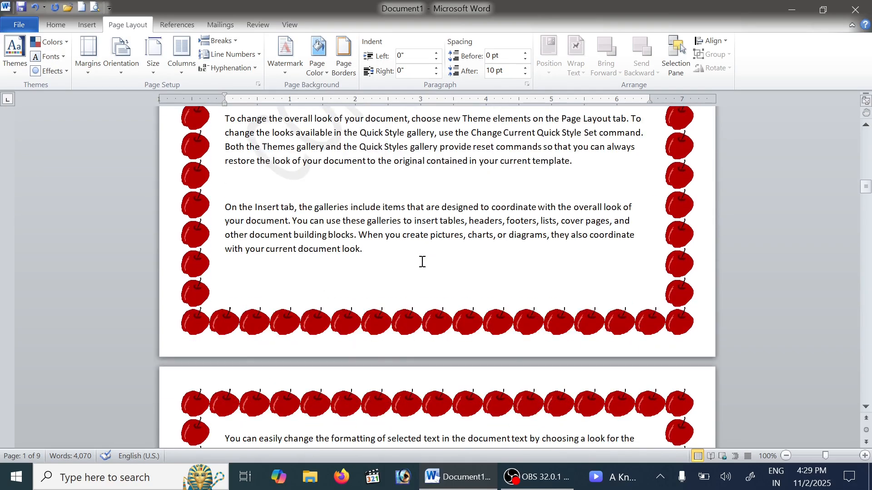
pyautogui.scroll(1, 432, 273)
# Change the whole document's page border art to ice cream cones and check the result in the print preview.
pyautogui.click(344, 56)
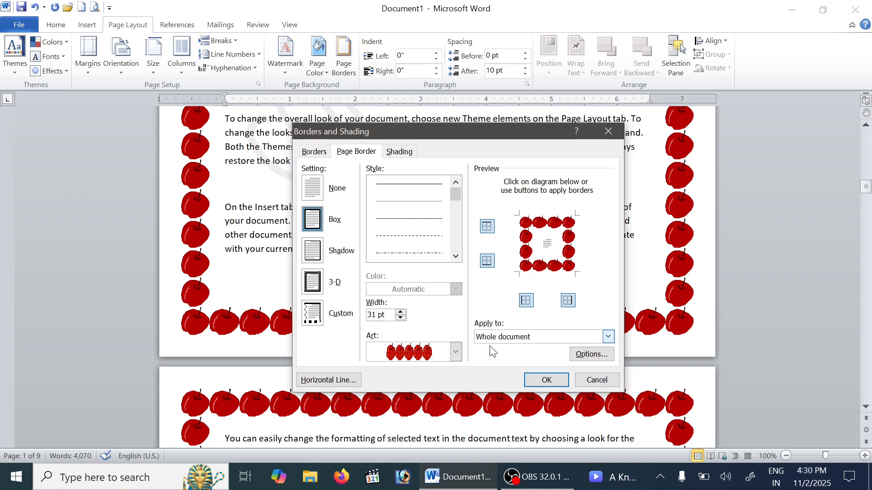
pyautogui.click(456, 352)
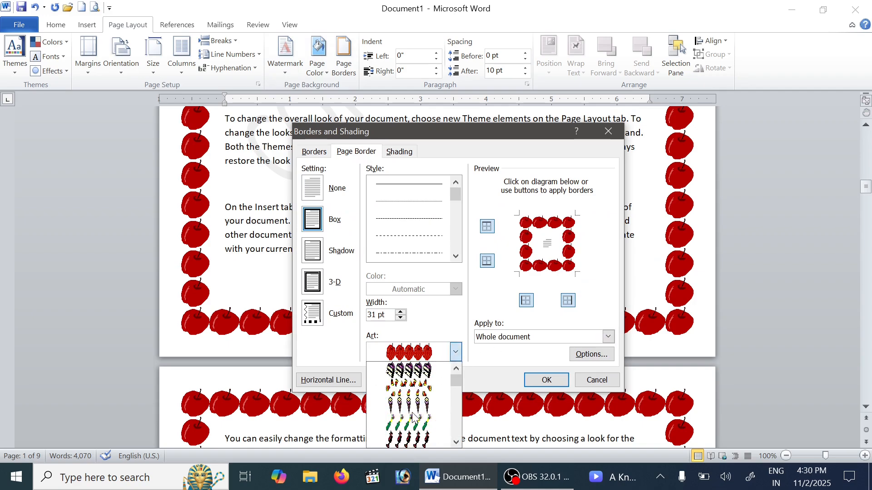
pyautogui.click(448, 405)
pyautogui.click(527, 385)
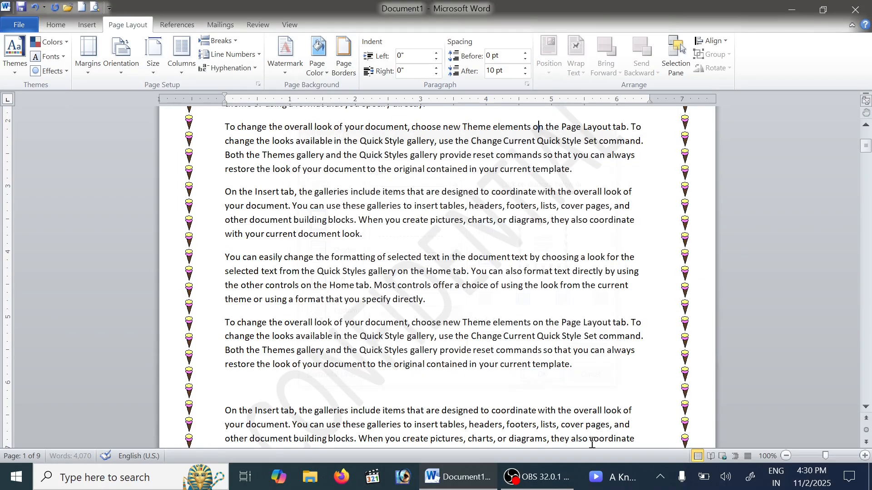
pyautogui.click(95, 7)
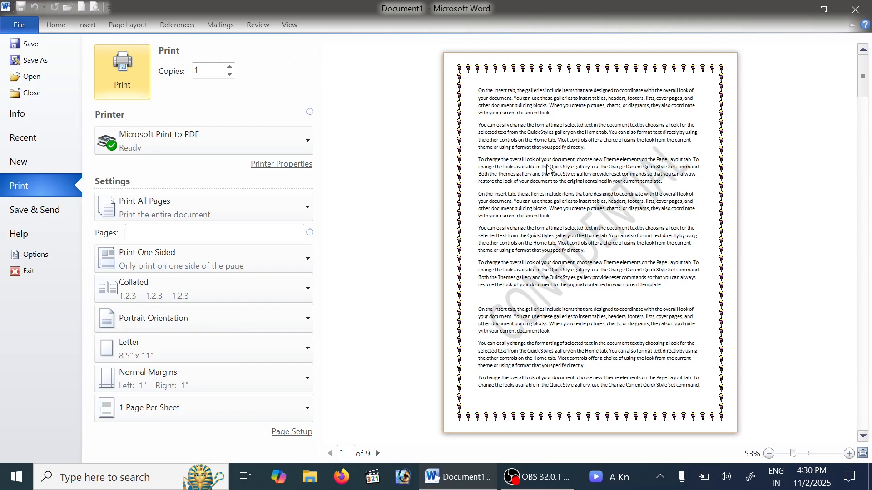
pyautogui.press('Escape')
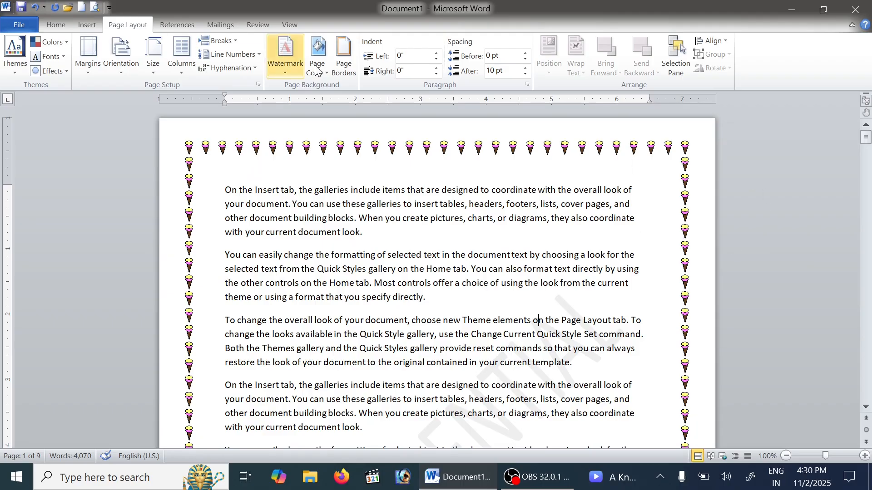
# Review which parts of the document the page border can be applied to, keeping Whole document selected.
pyautogui.click(345, 57)
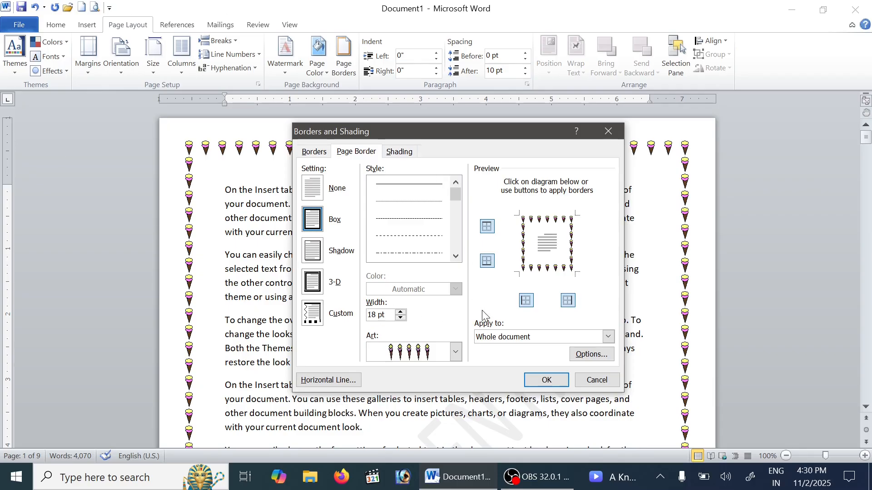
pyautogui.click(538, 342)
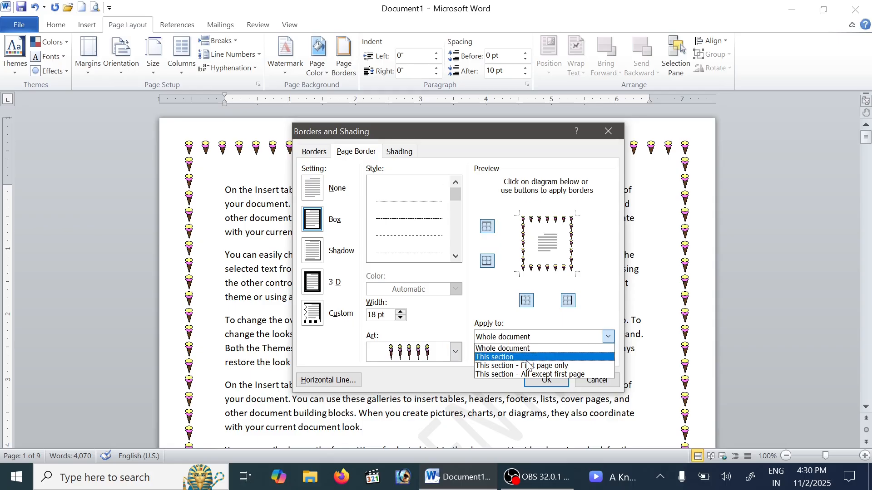
pyautogui.click(520, 347)
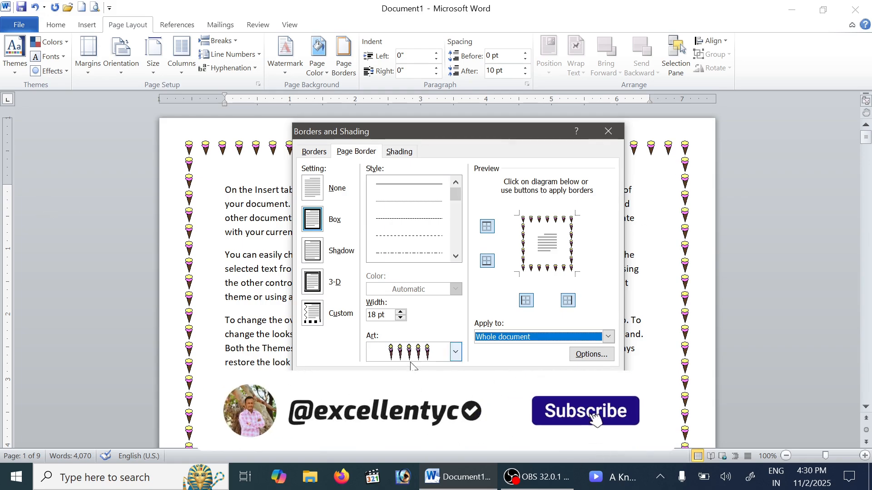
# Limit the red apples page border to "This section - First page only" and compare the first page with the following ones.
pyautogui.click(513, 337)
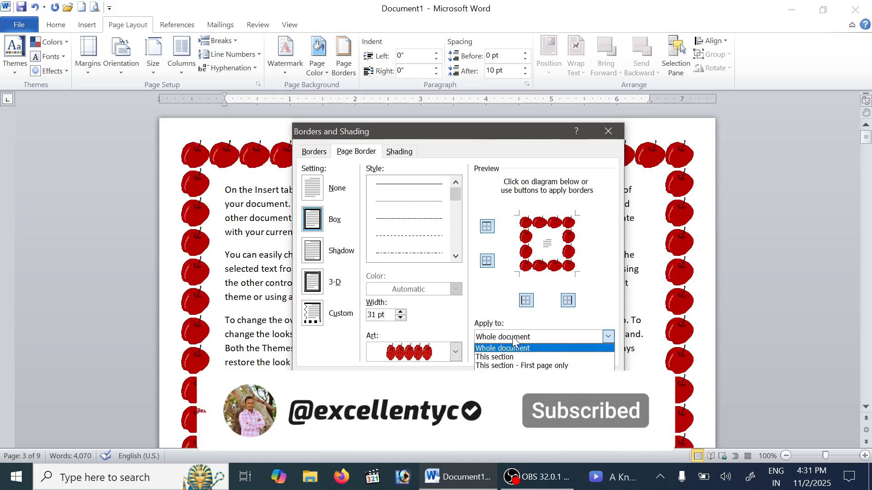
pyautogui.click(534, 366)
pyautogui.click(555, 381)
pyautogui.scroll(-5, 500, 345)
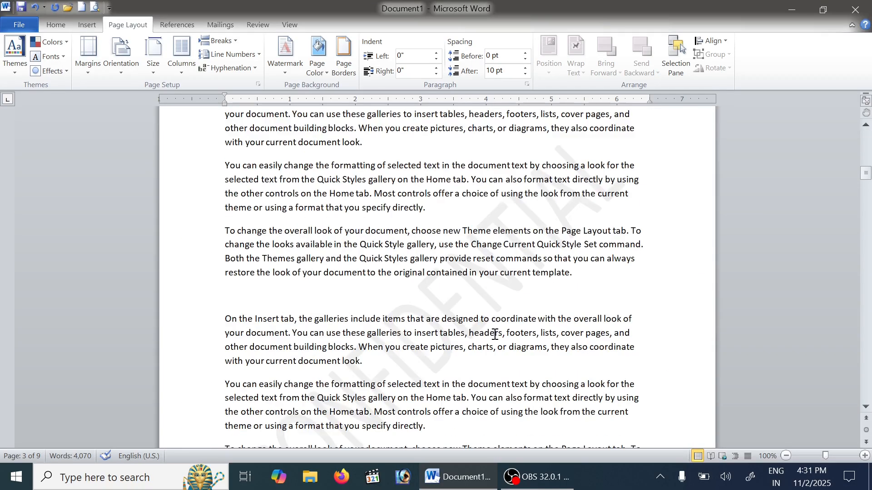
pyautogui.scroll(15, 494, 334)
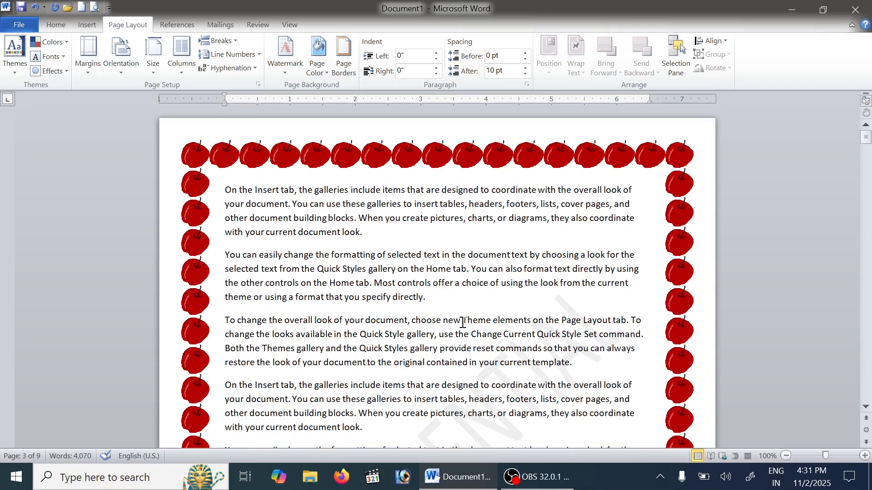
pyautogui.scroll(-8, 530, 250)
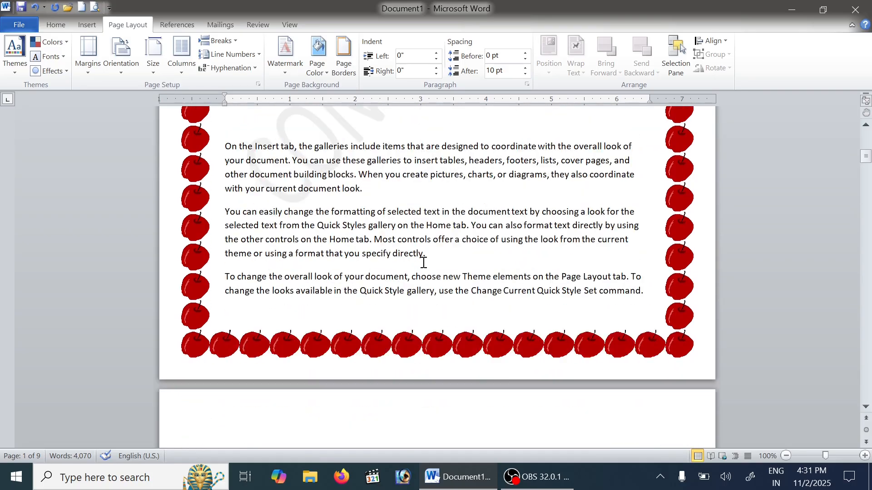
pyautogui.scroll(2, 440, 271)
pyautogui.scroll(-1, 427, 240)
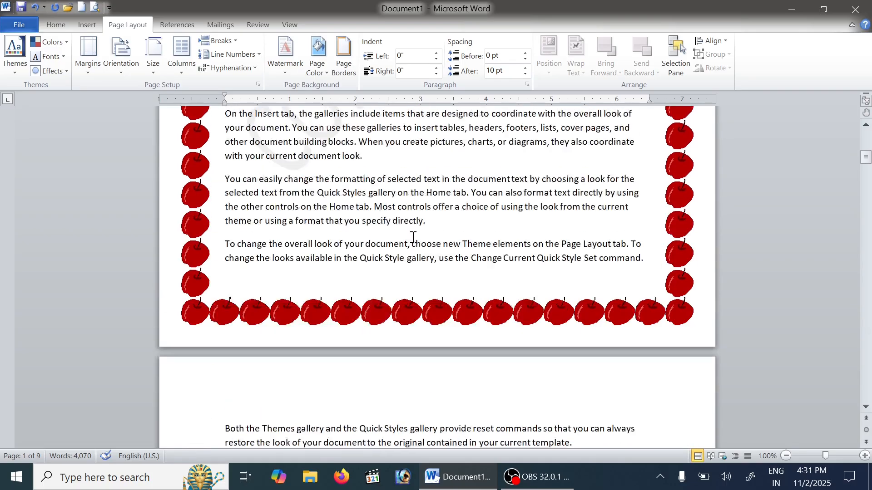
pyautogui.scroll(2, 427, 239)
# Apply the red apples page border to "This section - All except first page" and check the later pages.
pyautogui.click(344, 57)
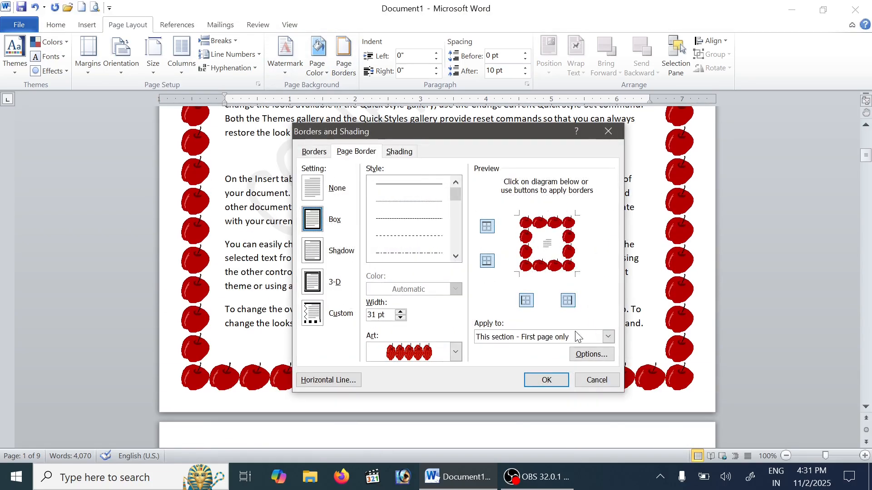
pyautogui.click(608, 336)
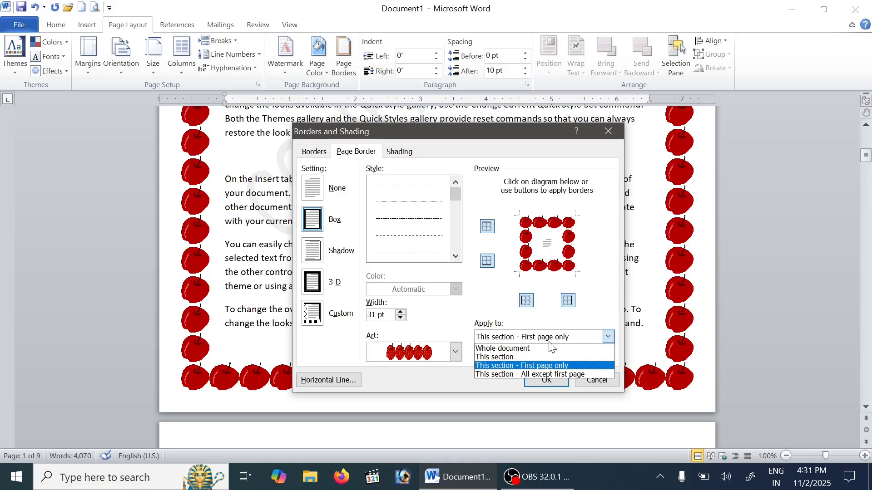
pyautogui.click(544, 375)
pyautogui.click(552, 380)
pyautogui.scroll(-5, 499, 286)
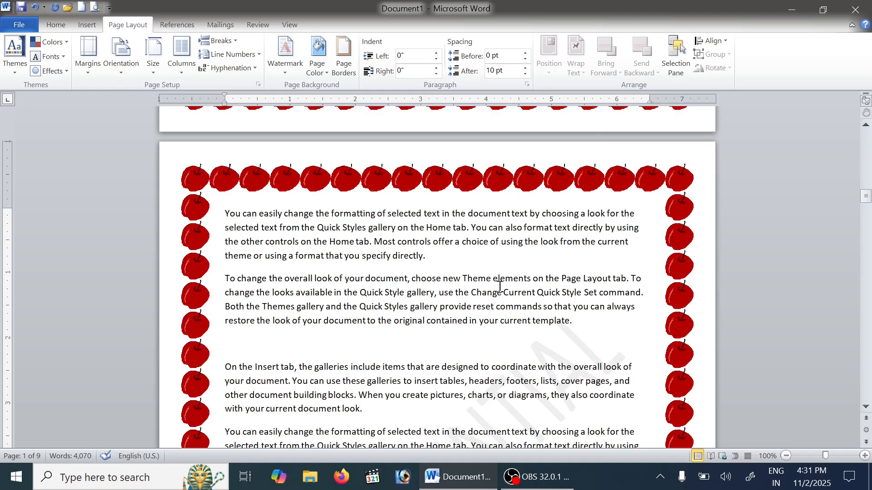
pyautogui.scroll(-3, 500, 287)
pyautogui.scroll(2, 490, 281)
pyautogui.scroll(-3, 482, 277)
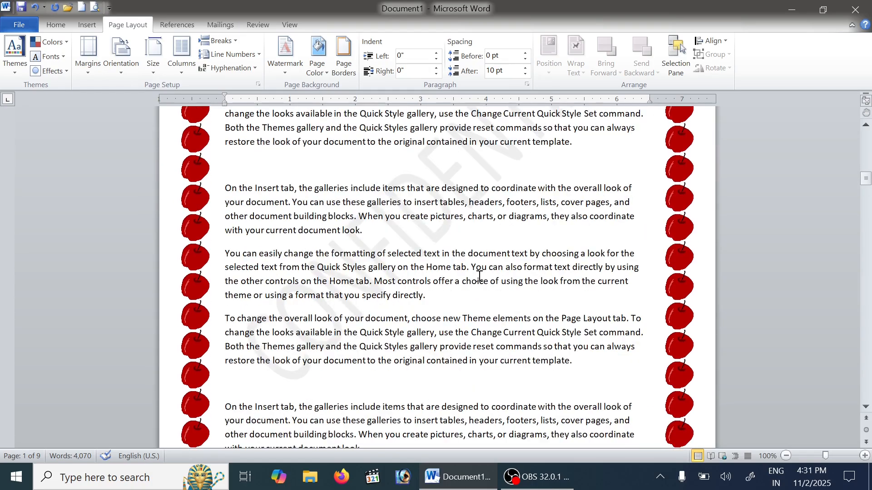
# Change the page border art to cake slices, apply it to "This section" and check the following pages.
pyautogui.scroll(-8, 479, 276)
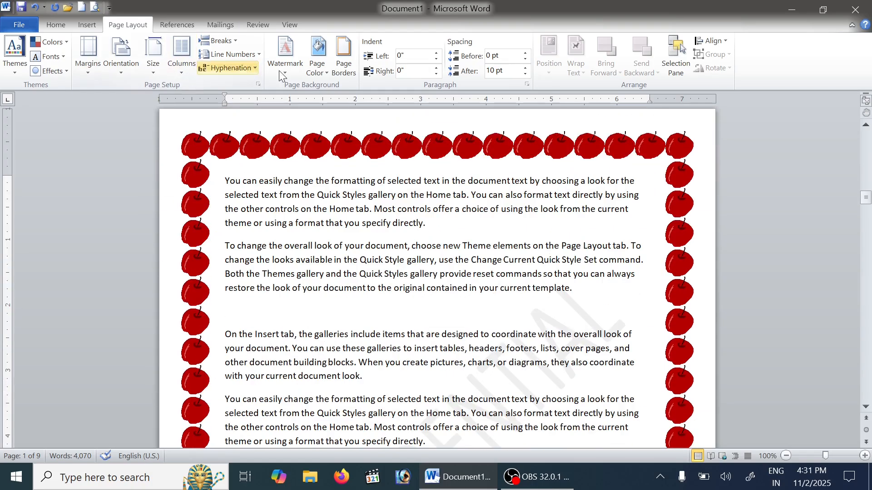
pyautogui.click(344, 55)
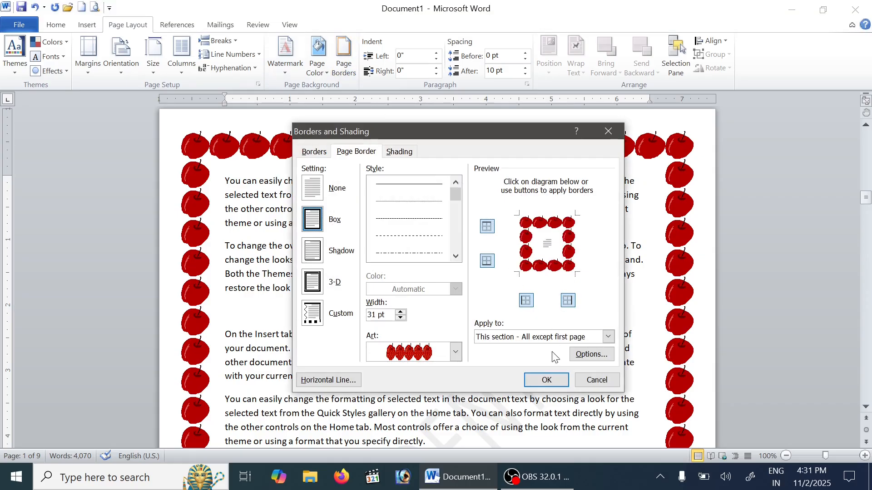
pyautogui.click(455, 352)
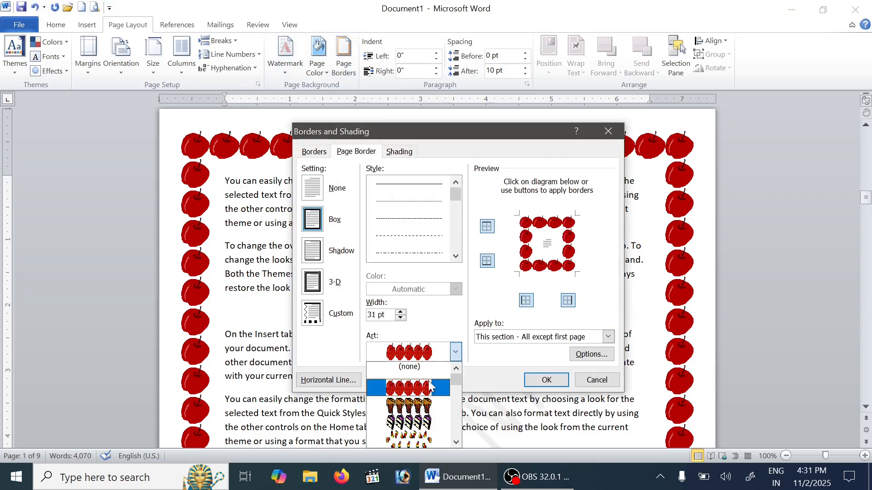
pyautogui.click(425, 424)
pyautogui.click(608, 337)
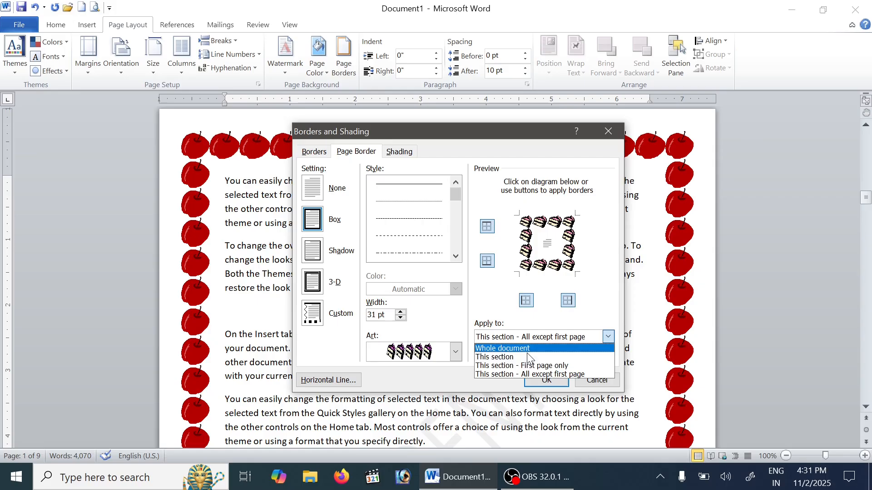
pyautogui.click(521, 361)
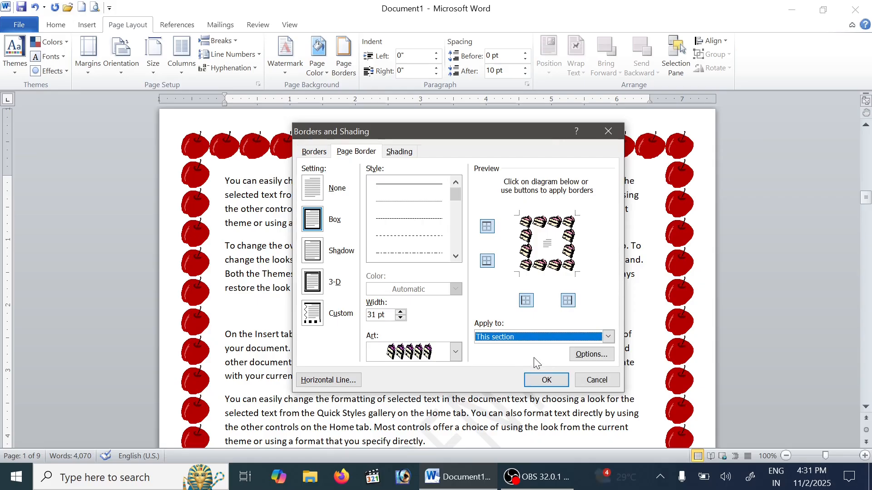
pyautogui.click(546, 378)
pyautogui.scroll(-20, 546, 376)
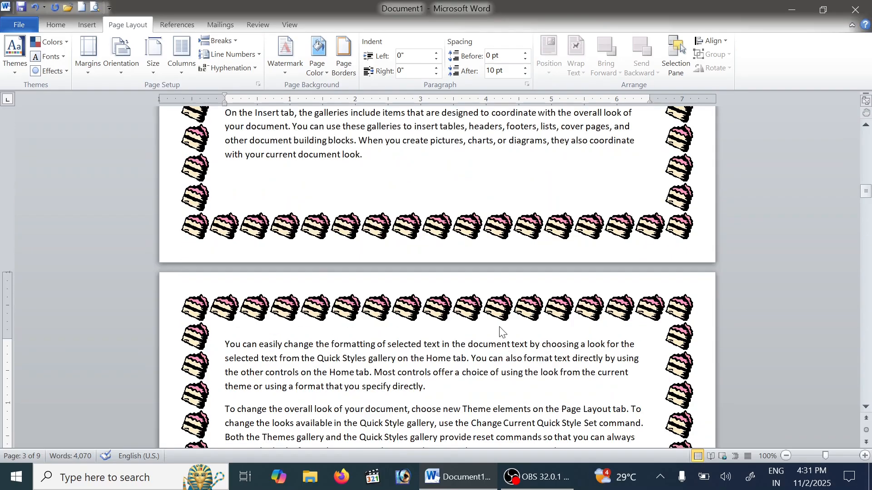
pyautogui.doubleClick(498, 290)
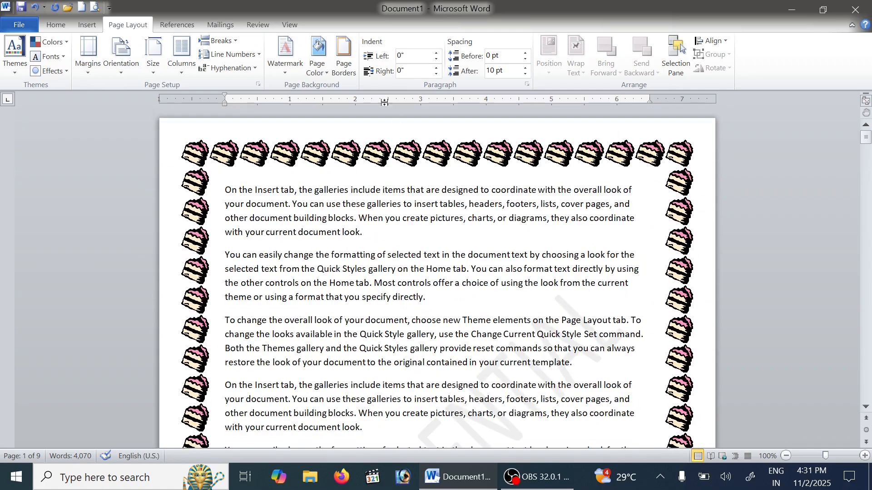
# Remove the cake slice page border from the whole document.
pyautogui.click(339, 53)
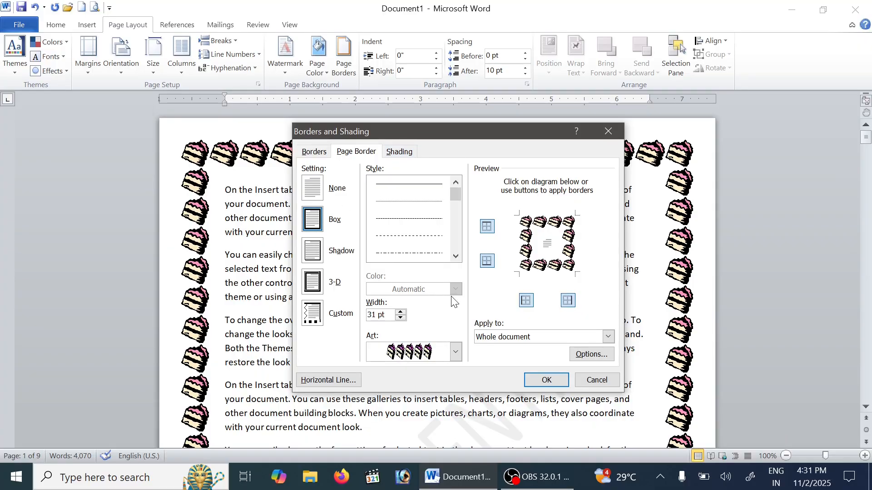
pyautogui.click(313, 190)
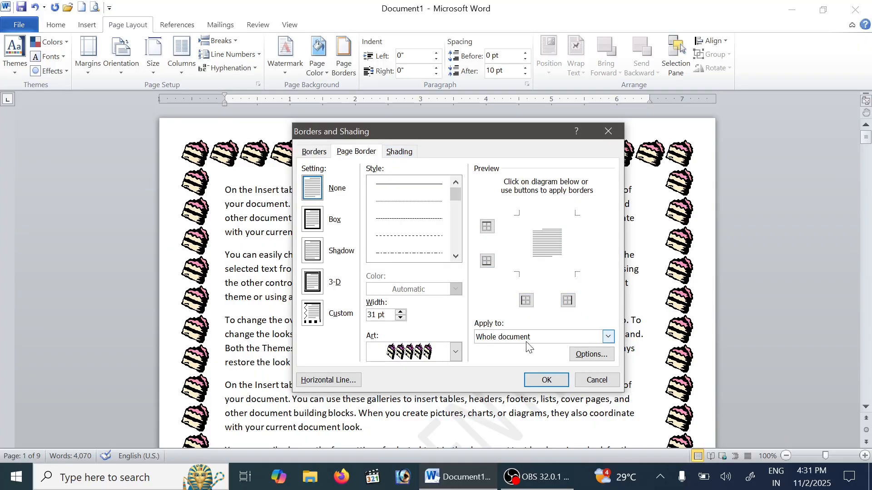
pyautogui.click(556, 379)
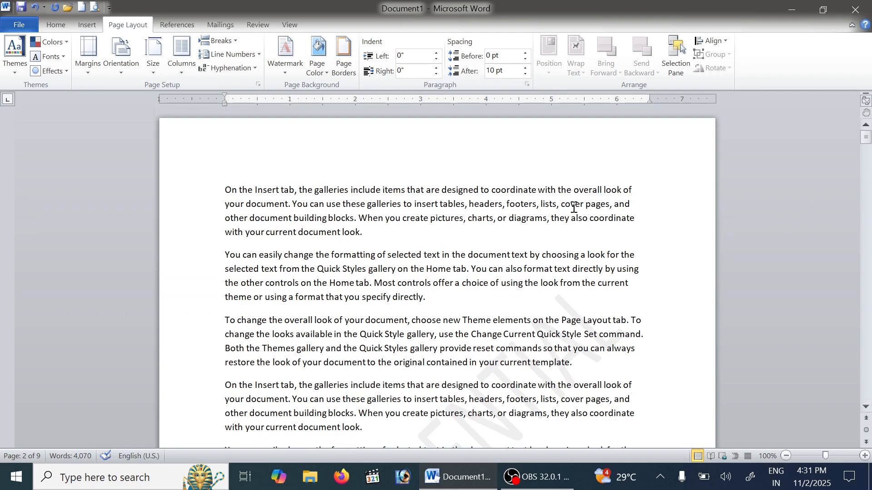
# Build a custom ½ pt page border for the whole document by adding the top, bottom, left and right edges individually, and check the pages.
pyautogui.click(344, 59)
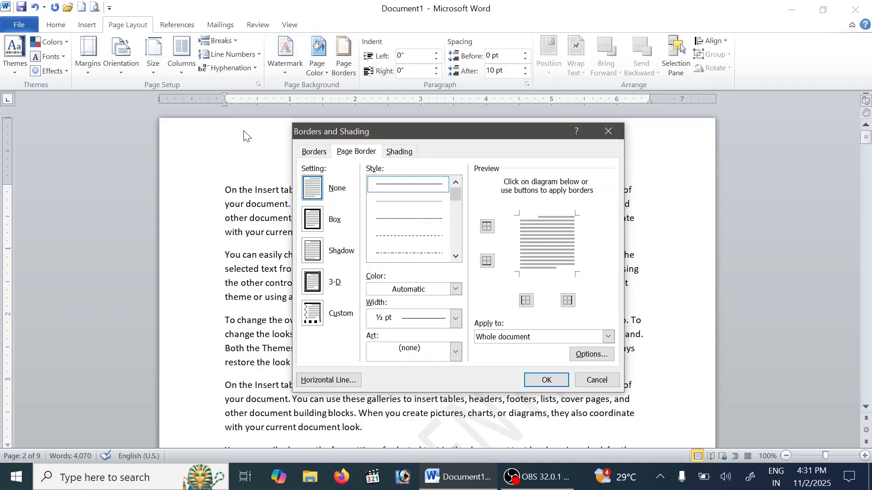
pyautogui.click(487, 228)
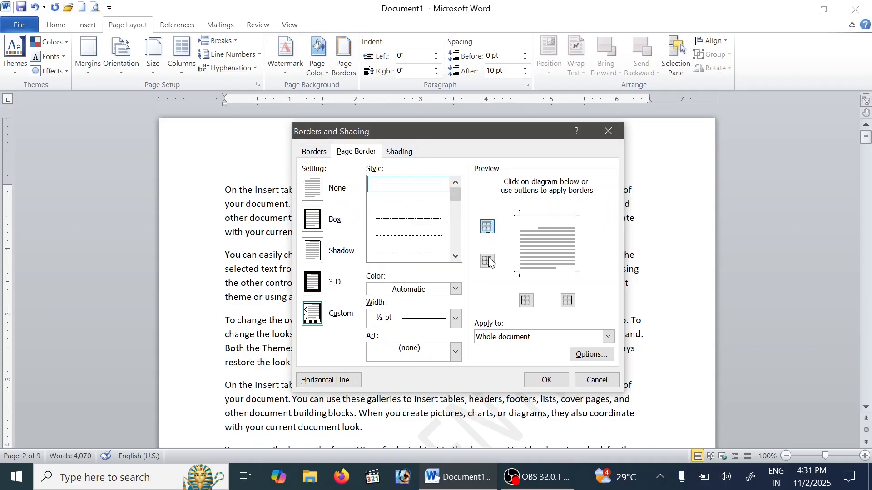
pyautogui.click(487, 261)
pyautogui.click(526, 300)
pyautogui.click(568, 300)
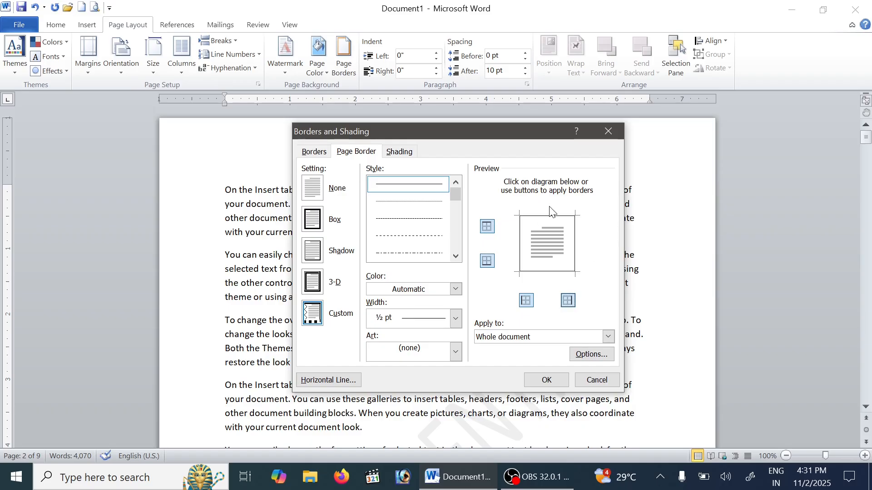
pyautogui.click(546, 380)
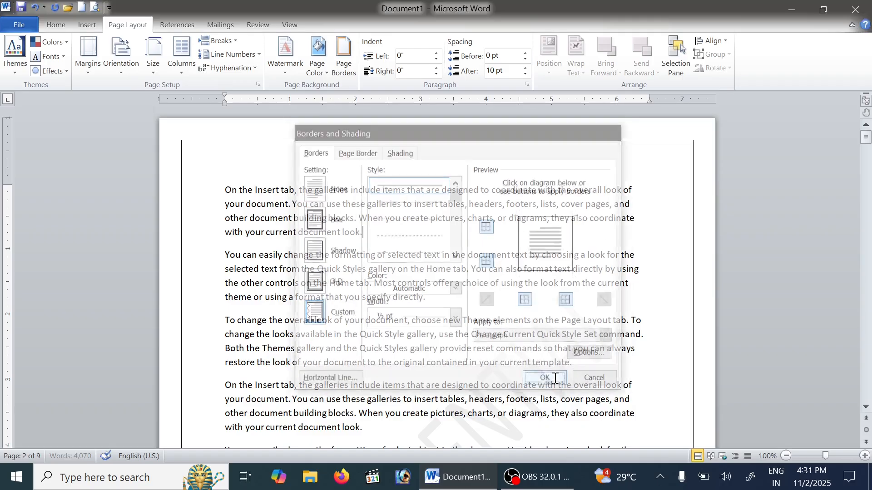
pyautogui.scroll(3, 514, 295)
pyautogui.scroll(-15, 515, 295)
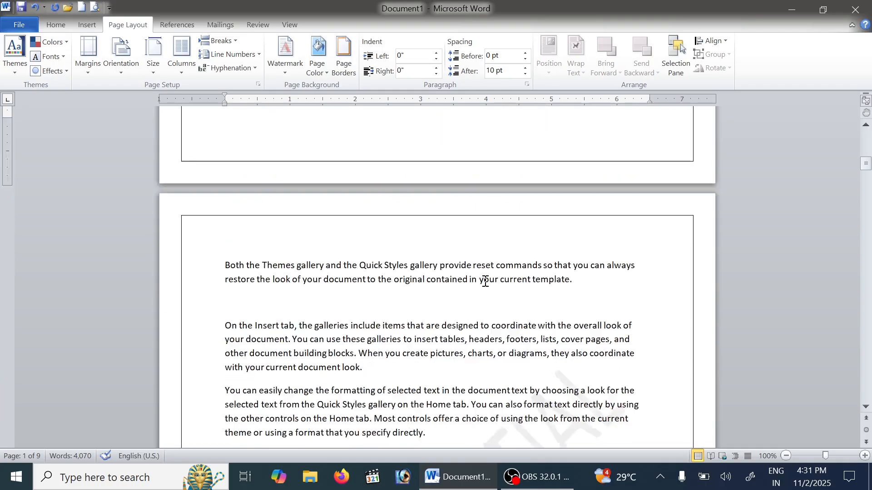
pyautogui.scroll(10, 479, 273)
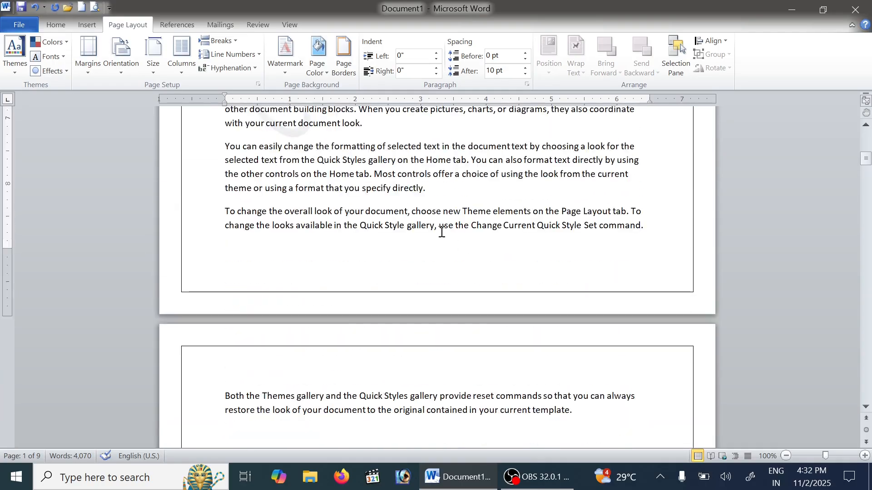
# Turn off all four edges of the page border one by one and apply the None setting to the whole document.
pyautogui.click(338, 61)
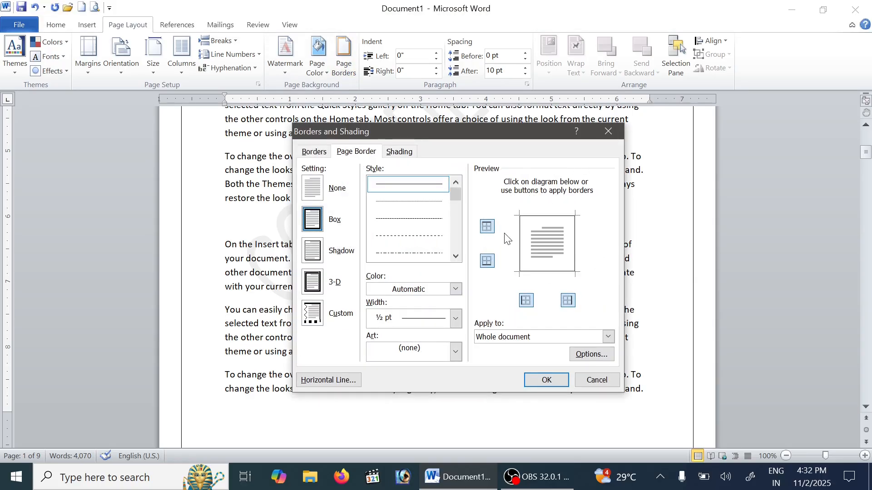
pyautogui.click(486, 227)
pyautogui.click(487, 260)
pyautogui.click(526, 300)
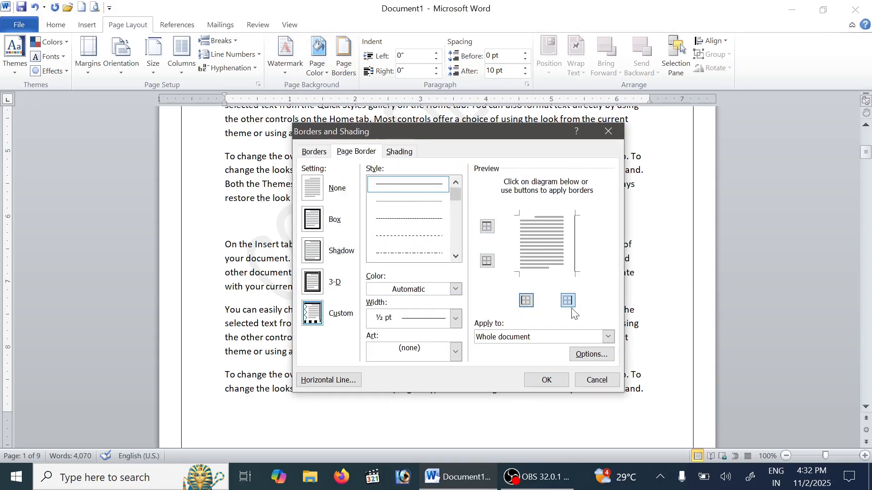
pyautogui.click(568, 301)
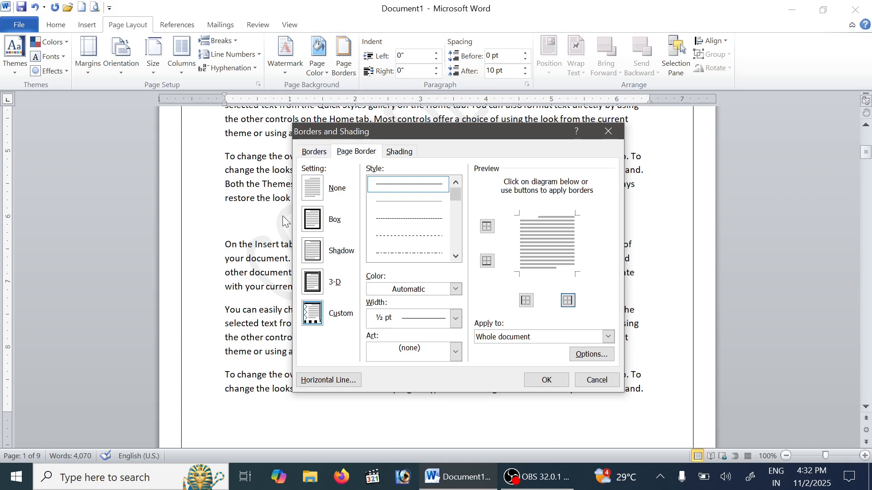
pyautogui.click(318, 196)
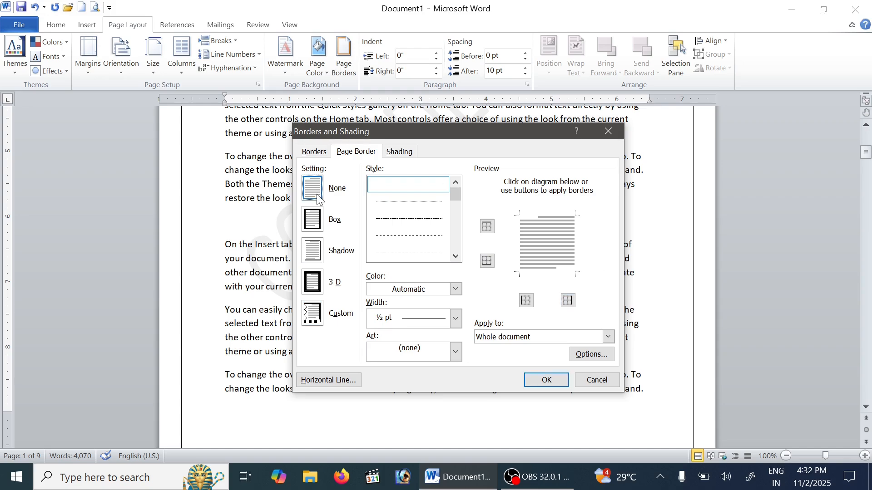
pyautogui.click(547, 380)
# Shade the document's first paragraph with the standard purple fill and a 12.5% pattern style.
pyautogui.click(344, 57)
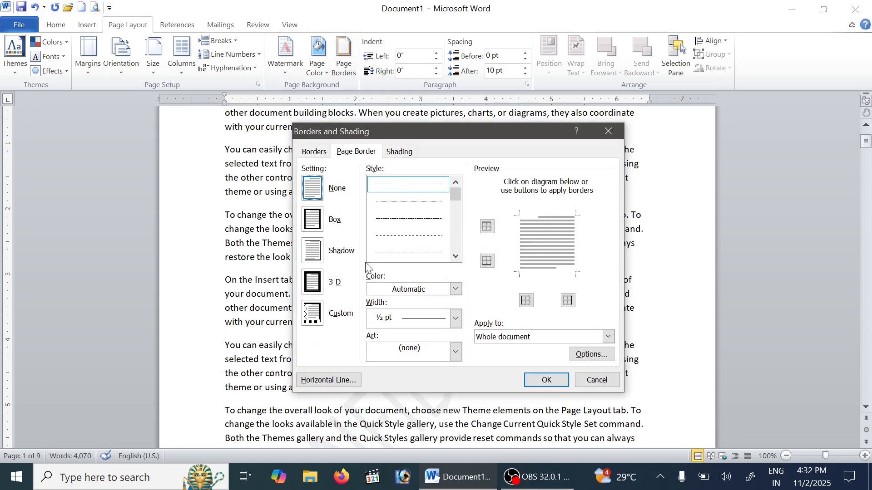
pyautogui.click(400, 153)
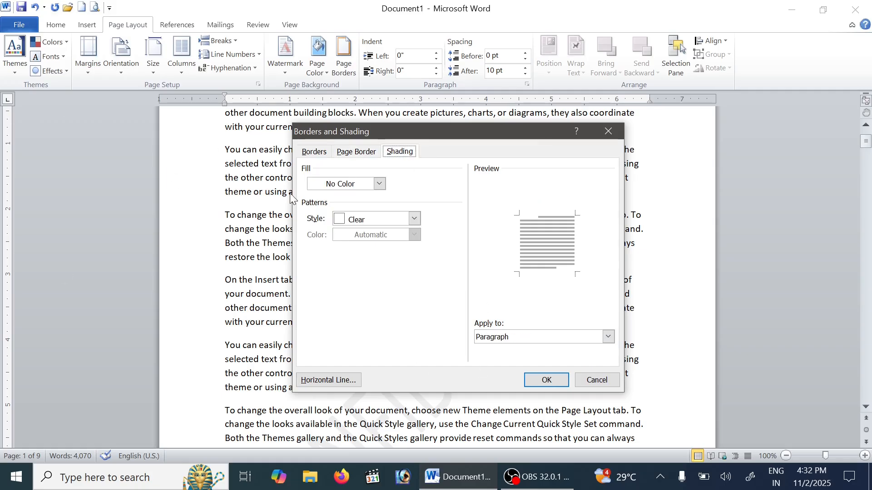
pyautogui.click(379, 184)
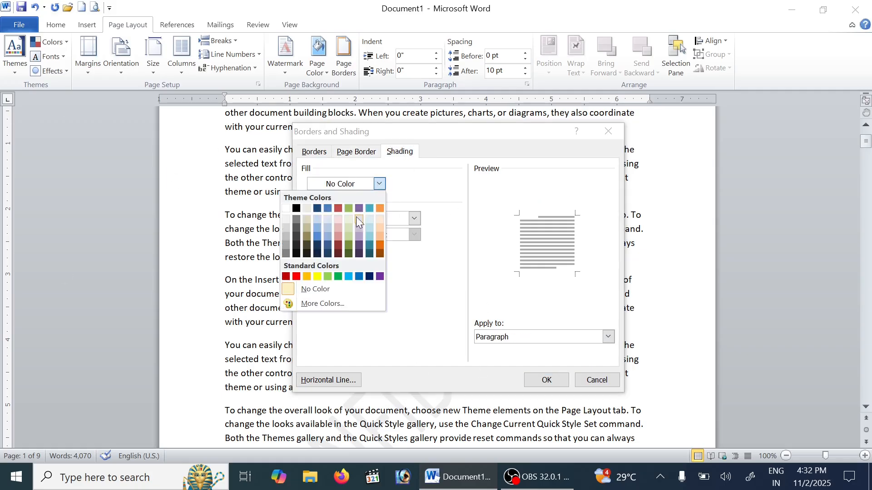
pyautogui.click(439, 273)
pyautogui.click(417, 220)
pyautogui.scroll(-1, 370, 271)
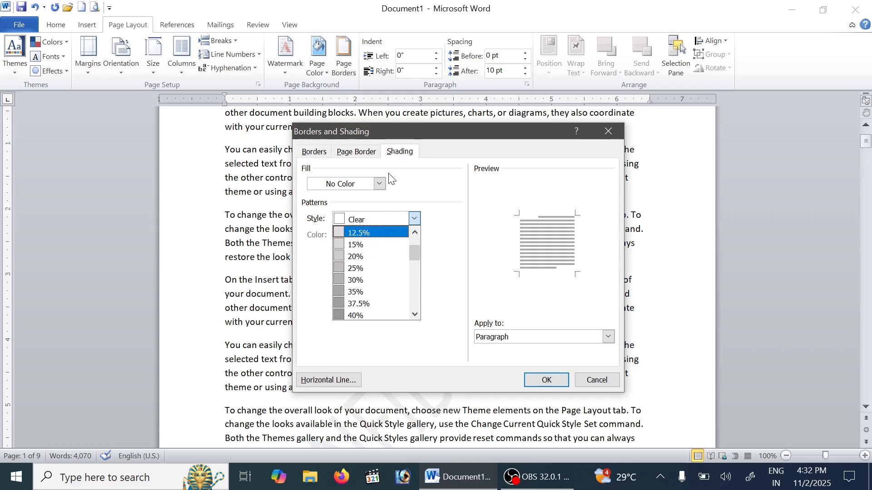
pyautogui.click(379, 183)
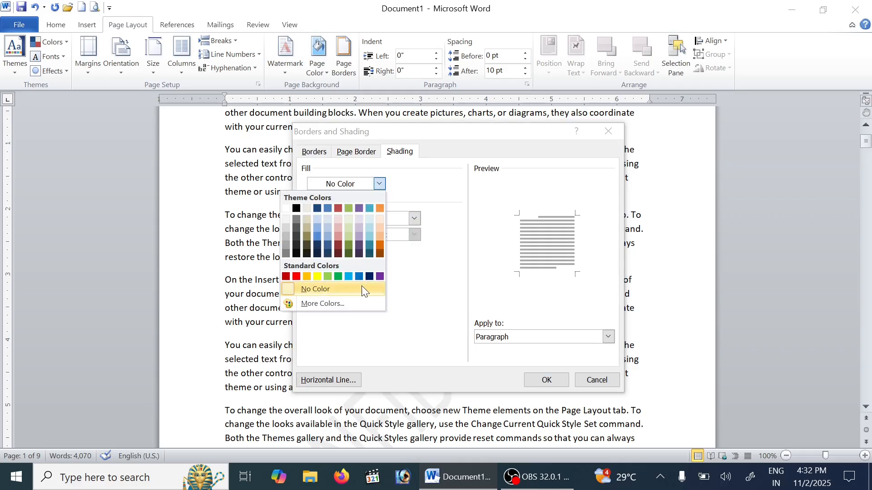
pyautogui.click(380, 276)
pyautogui.click(408, 222)
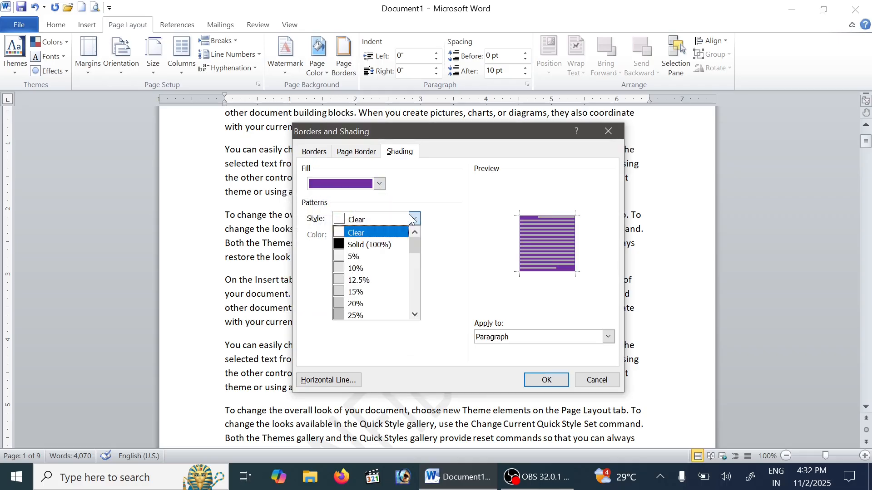
pyautogui.click(382, 278)
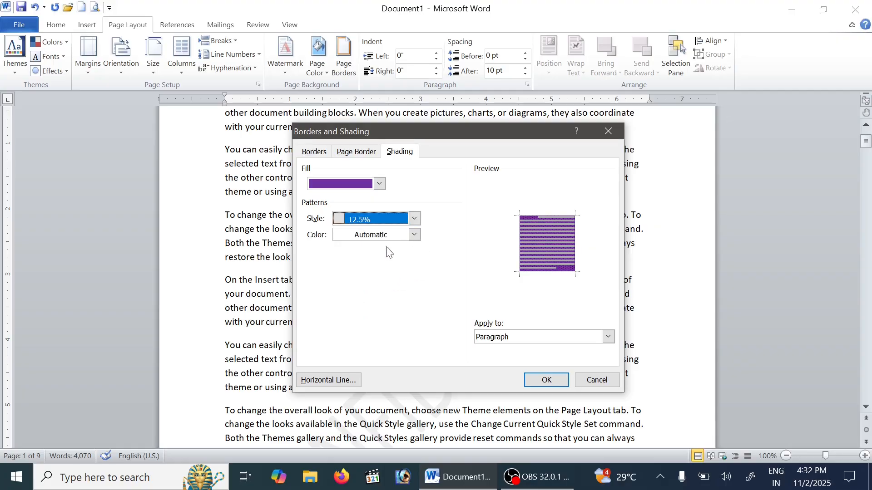
pyautogui.click(546, 380)
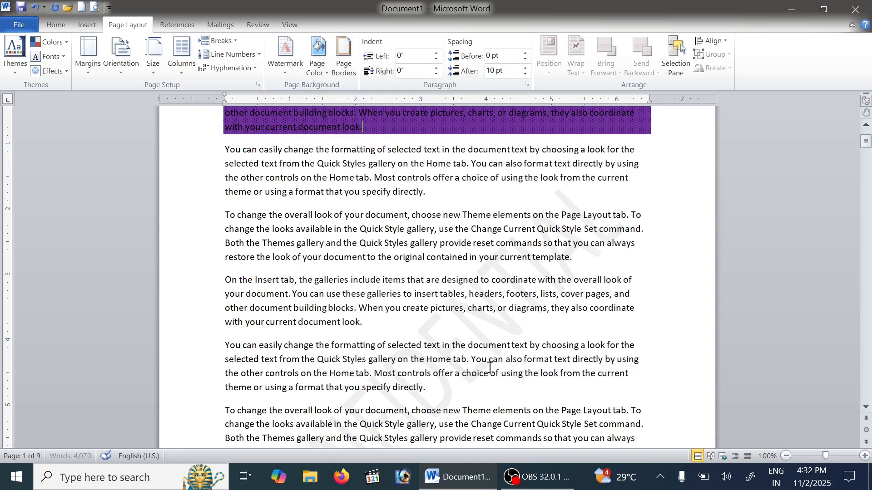
pyautogui.scroll(2, 440, 289)
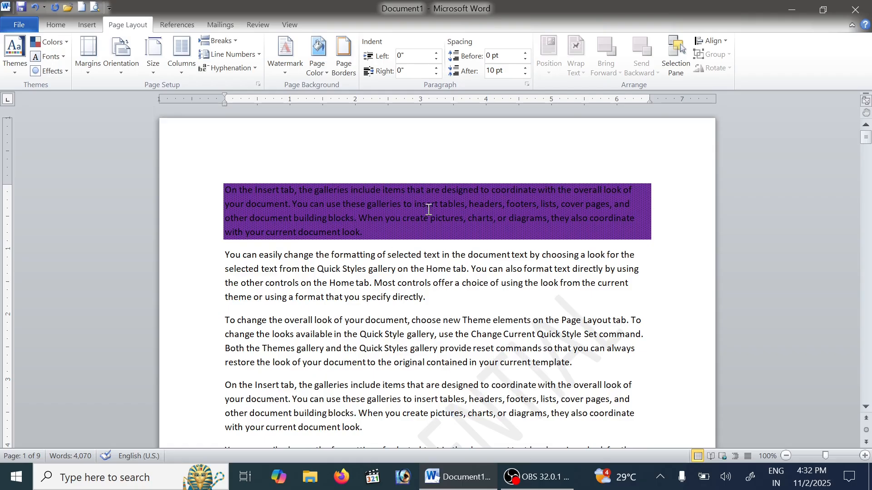
# Shade the fourth paragraph on the first page with a 50% pattern style, leaving the fill at No Color.
pyautogui.click(344, 61)
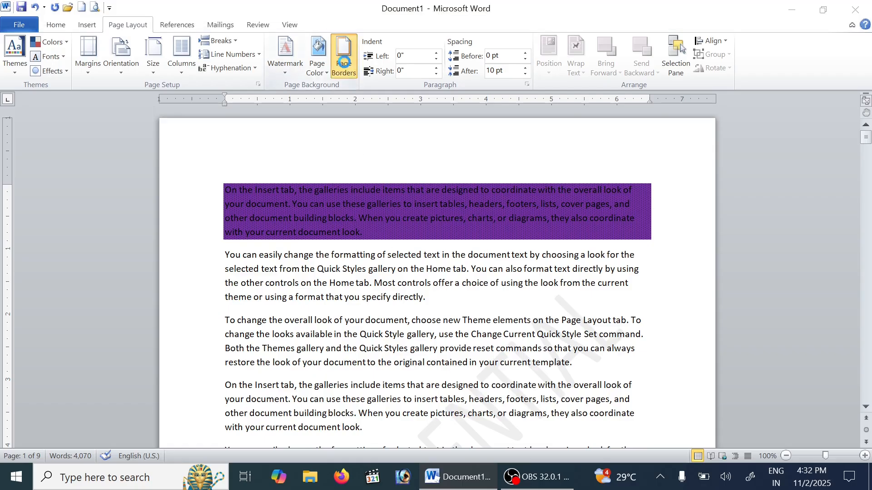
pyautogui.click(405, 154)
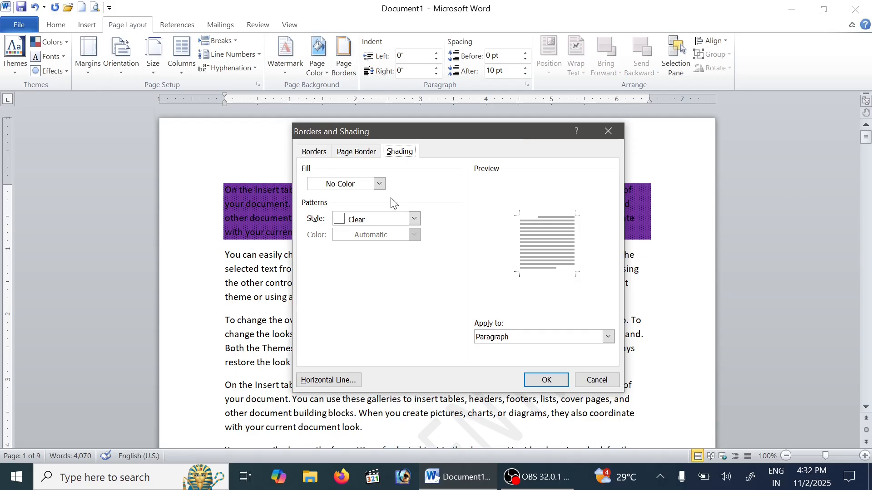
pyautogui.click(379, 183)
pyautogui.click(443, 222)
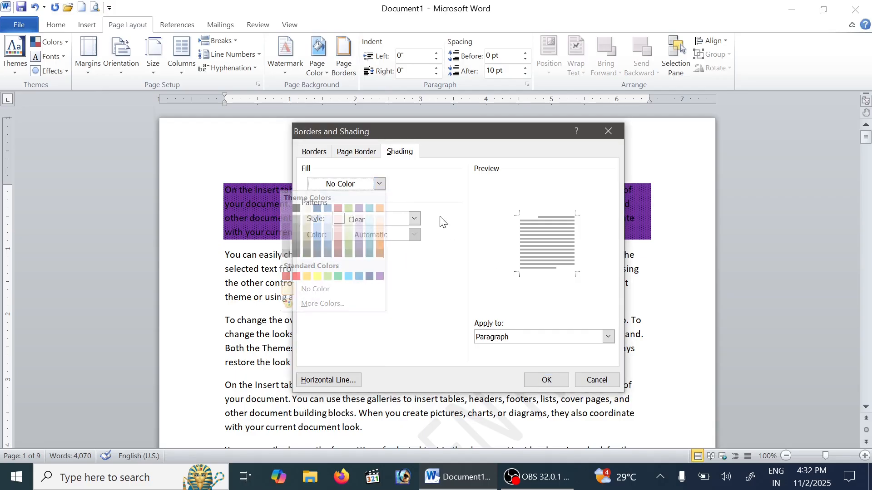
pyautogui.click(415, 218)
pyautogui.scroll(-3, 363, 294)
pyautogui.click(363, 292)
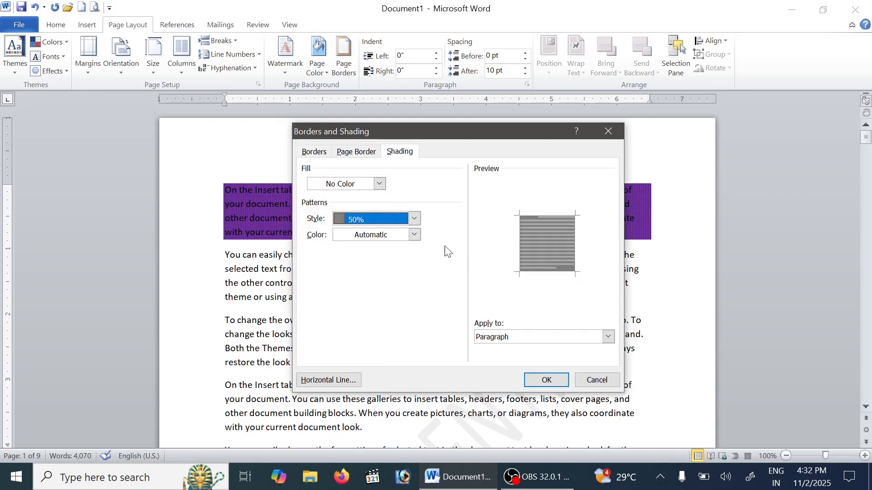
pyautogui.click(546, 380)
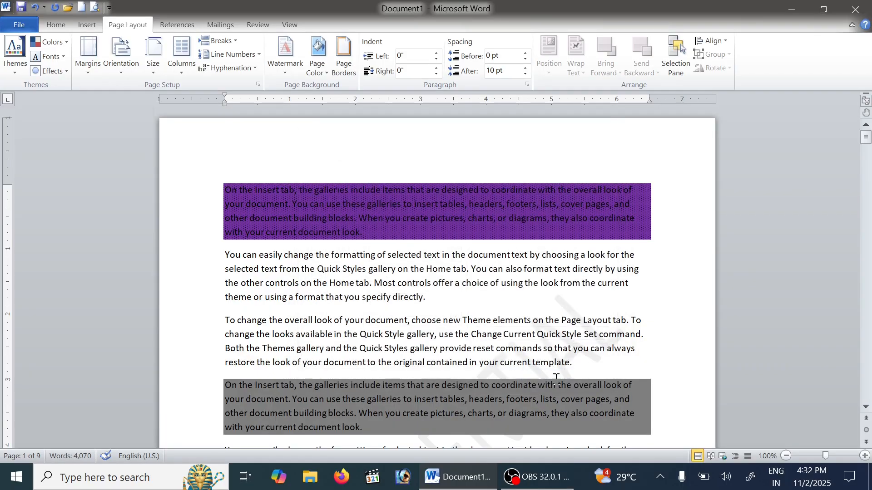
pyautogui.scroll(-3, 506, 334)
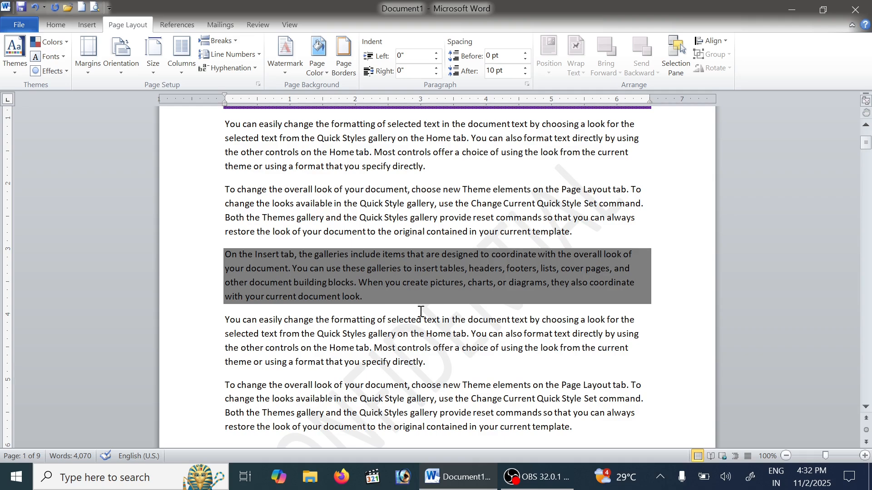
# Review the page border, shading and paragraph border options in the Borders and Shading dialog.
pyautogui.click(343, 59)
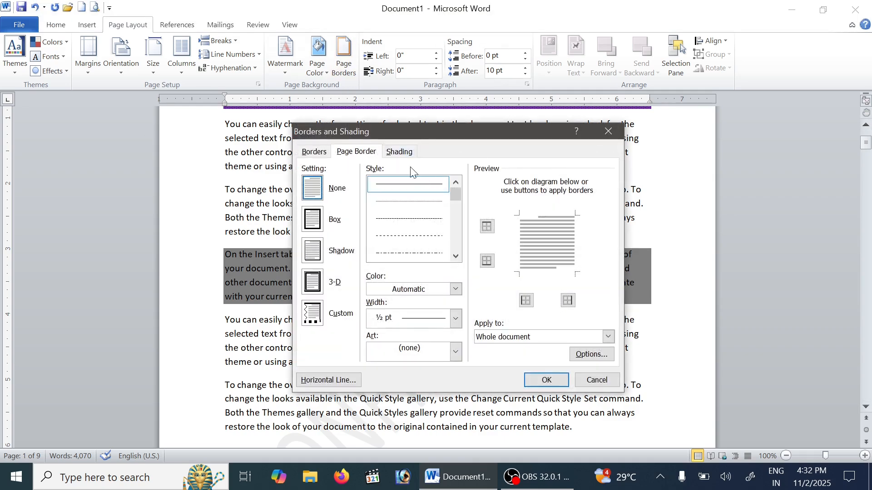
pyautogui.click(398, 152)
pyautogui.click(315, 152)
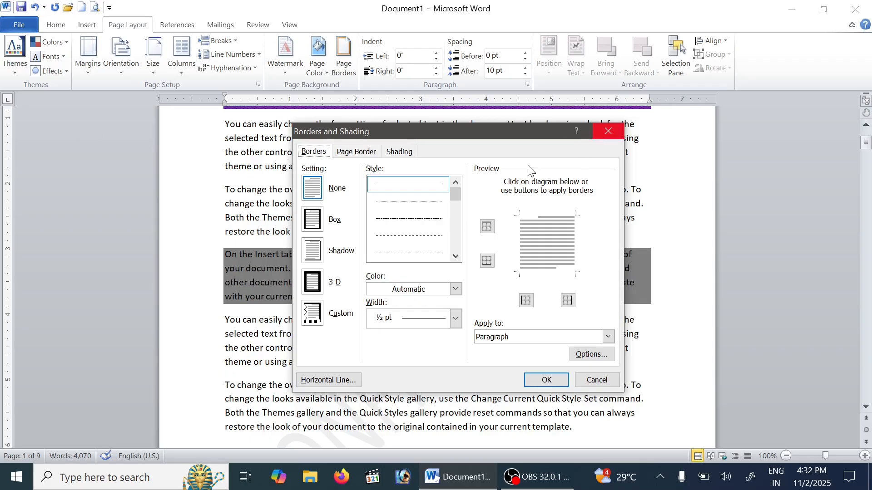
pyautogui.click(547, 380)
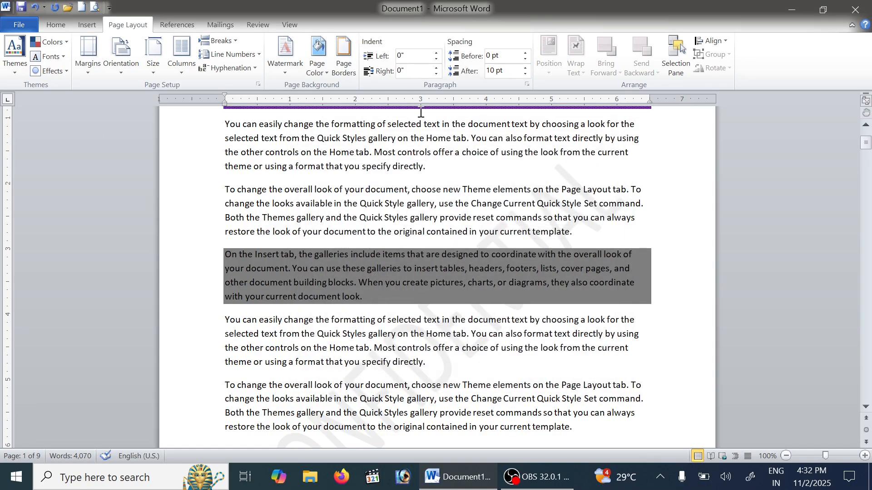
pyautogui.scroll(3, 400, 127)
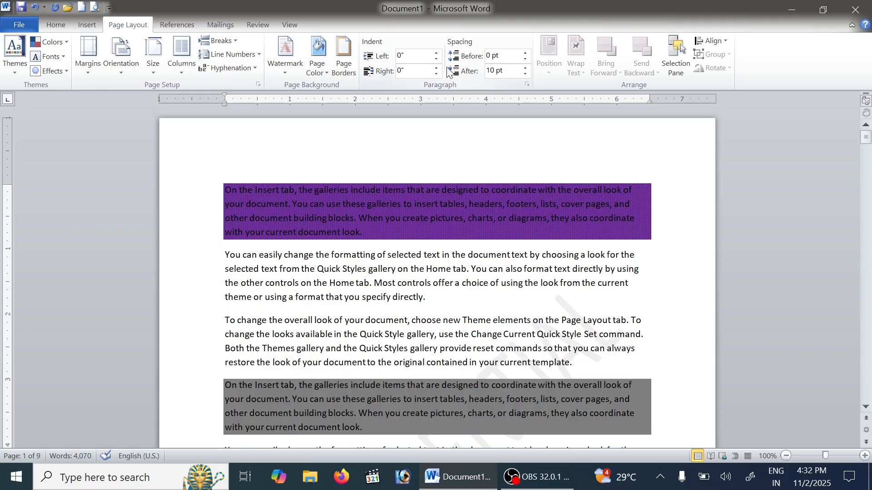
# Increase the left indent of the third paragraph on the first page to 1.3".
pyautogui.click(435, 53)
pyautogui.click(435, 54)
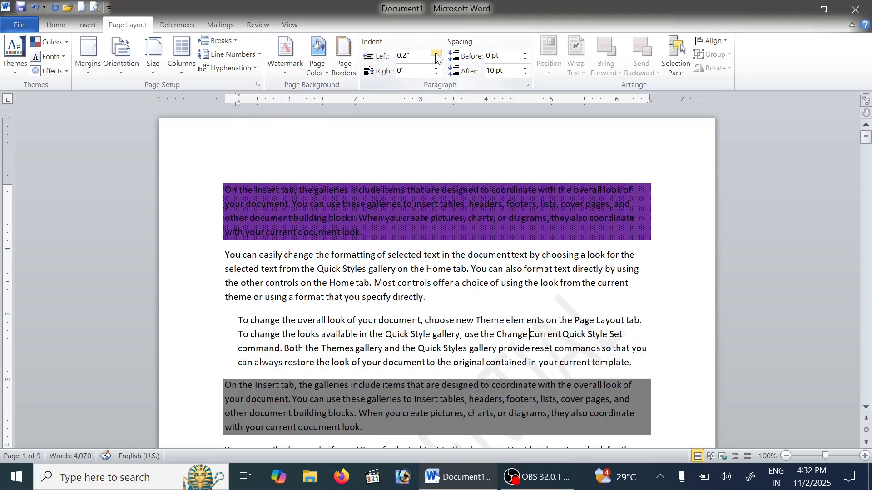
pyautogui.click(435, 53)
pyautogui.click(436, 60)
pyautogui.click(437, 52)
pyautogui.click(437, 52)
pyautogui.click(438, 53)
pyautogui.click(438, 53)
pyautogui.click(437, 53)
pyautogui.click(436, 52)
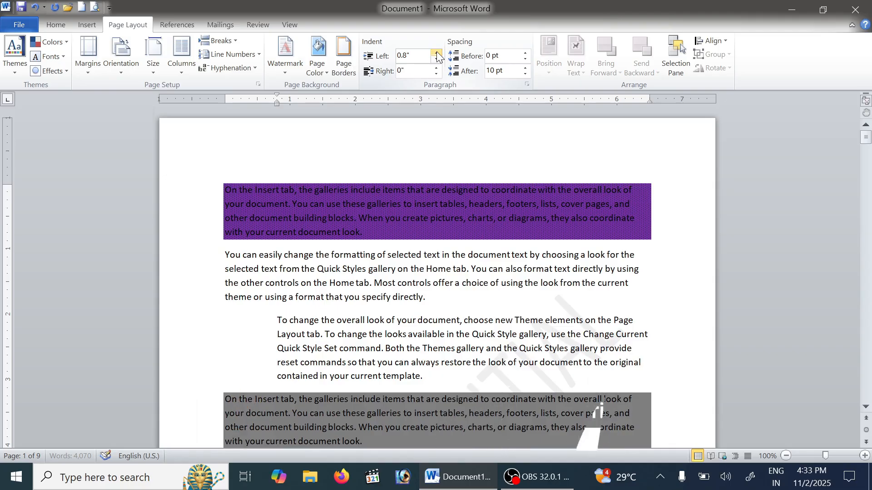
pyautogui.click(437, 53)
pyautogui.click(436, 53)
pyautogui.click(436, 53)
pyautogui.click(436, 53)
pyautogui.click(437, 53)
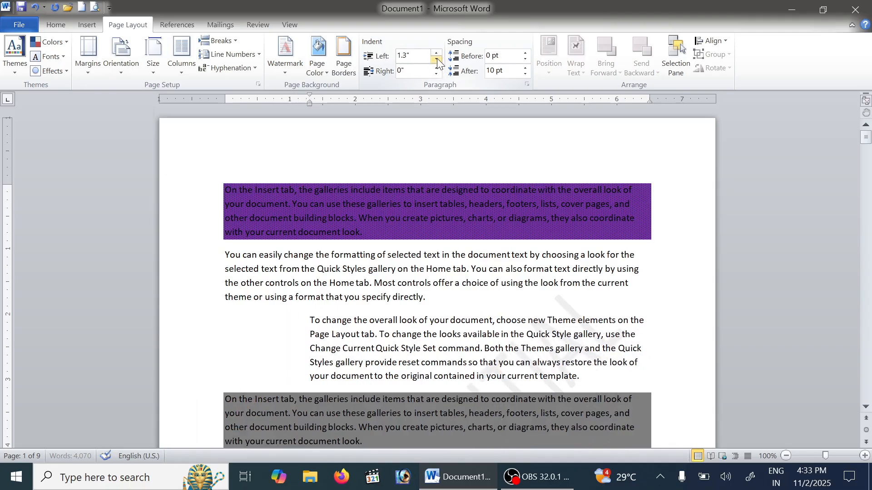
# Bring the third paragraph's left indent back down to 0".
pyautogui.click(437, 60)
pyautogui.click(437, 59)
pyautogui.click(437, 60)
pyautogui.click(437, 59)
pyautogui.click(437, 59)
pyautogui.click(436, 60)
pyautogui.click(437, 60)
pyautogui.click(437, 60)
pyautogui.click(437, 59)
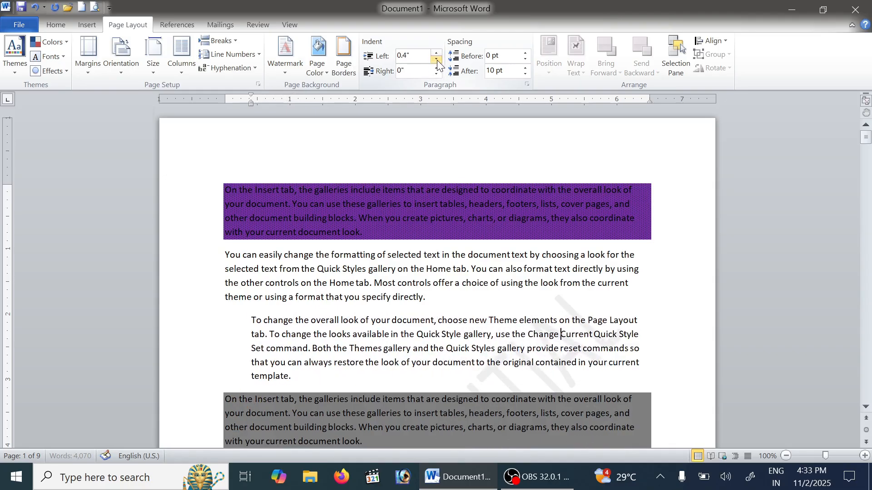
pyautogui.click(437, 59)
pyautogui.click(437, 60)
pyautogui.click(437, 60)
pyautogui.click(437, 60)
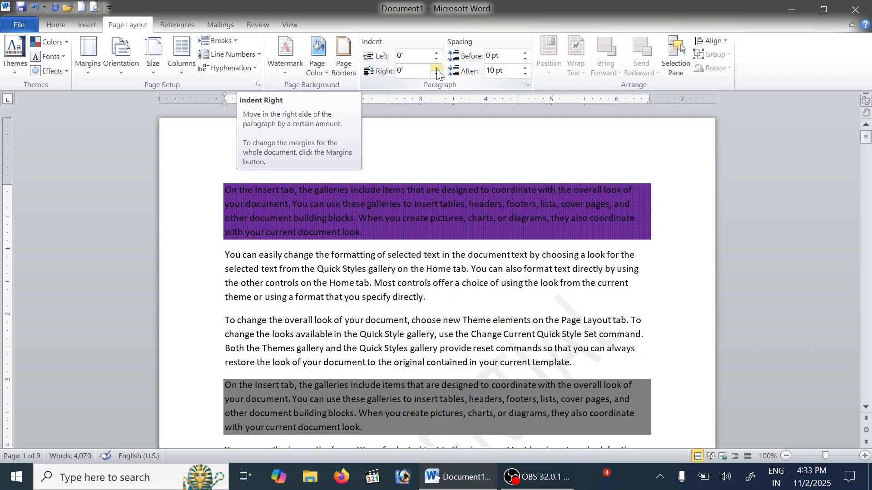
# Increase the right indent of the third paragraph on the first page to 1.5".
pyautogui.click(436, 68)
pyautogui.click(437, 68)
pyautogui.click(437, 69)
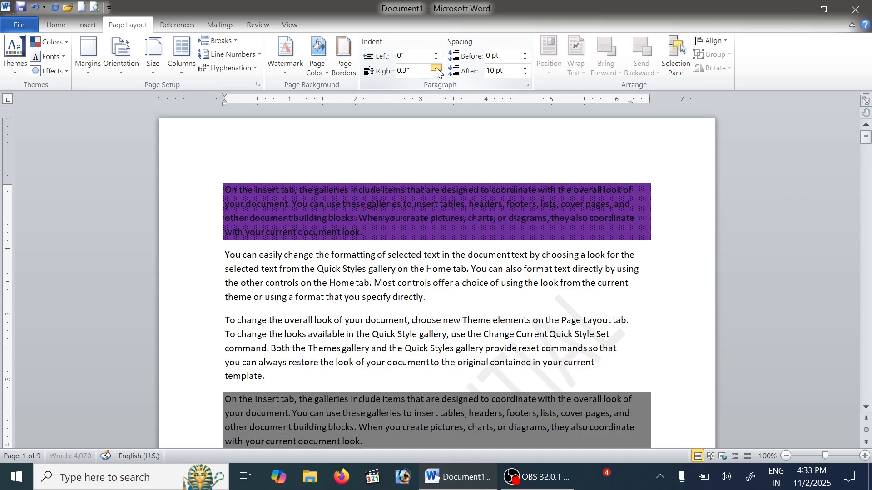
pyautogui.click(437, 68)
pyautogui.click(437, 68)
pyautogui.click(437, 68)
pyautogui.click(437, 68)
pyautogui.click(437, 68)
pyautogui.click(437, 68)
pyautogui.click(437, 69)
pyautogui.click(437, 68)
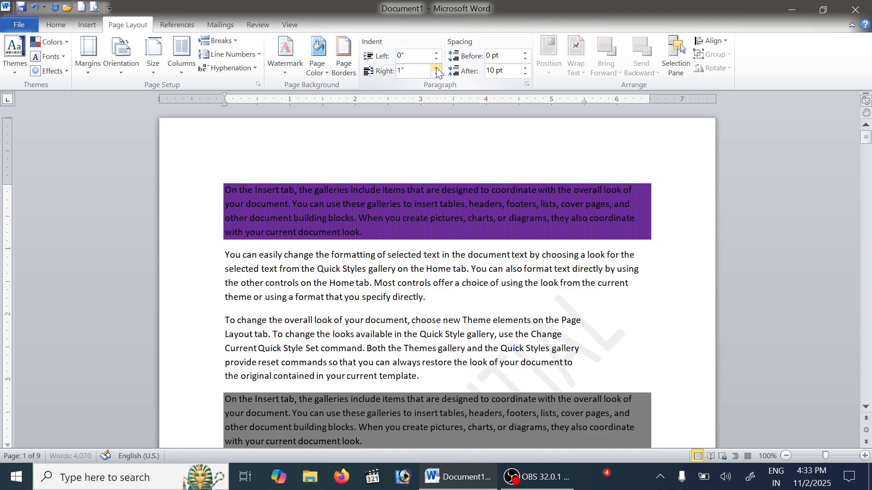
pyautogui.click(436, 68)
pyautogui.click(437, 68)
pyautogui.click(437, 68)
# Bring the third paragraph's right indent back down to 0".
pyautogui.click(437, 73)
pyautogui.click(437, 73)
pyautogui.click(437, 73)
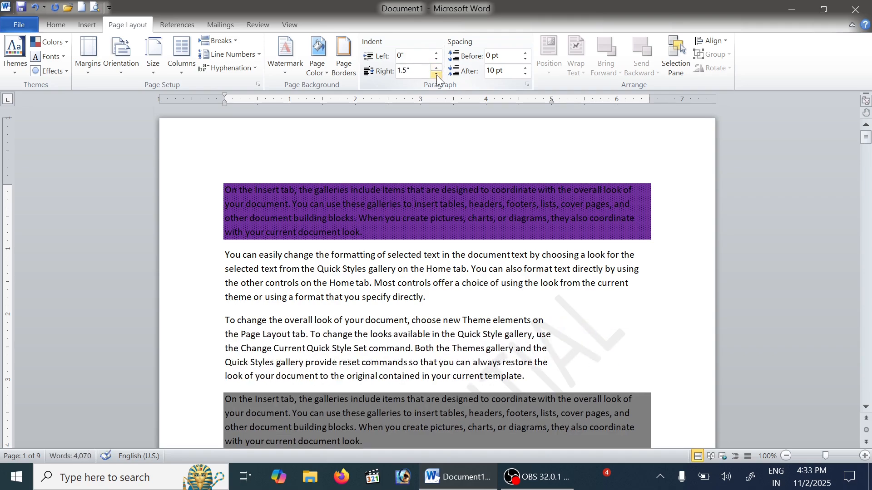
pyautogui.click(437, 72)
pyautogui.click(437, 73)
pyautogui.click(437, 73)
pyautogui.click(437, 73)
pyautogui.click(437, 73)
pyautogui.click(436, 72)
pyautogui.click(437, 73)
pyautogui.click(436, 73)
pyautogui.click(437, 72)
pyautogui.click(437, 73)
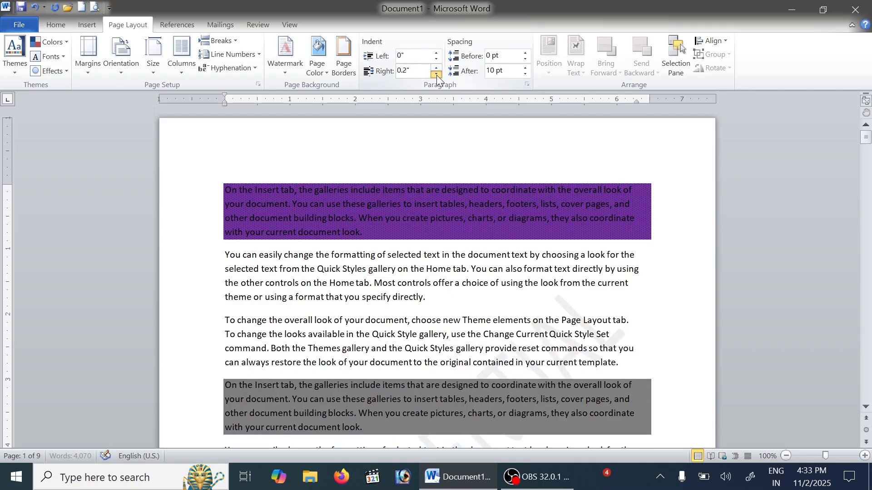
pyautogui.click(437, 72)
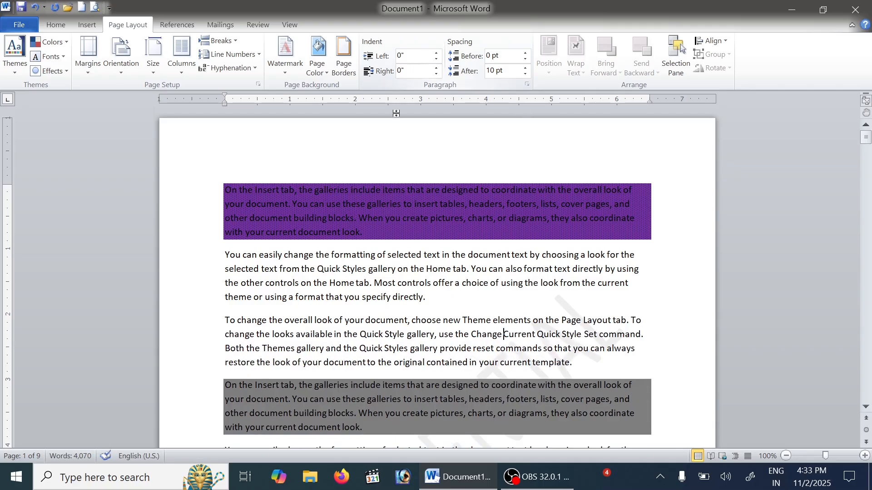
# Increase the spacing before the third paragraph on the first page to 48 pt.
pyautogui.click(525, 53)
pyautogui.click(525, 53)
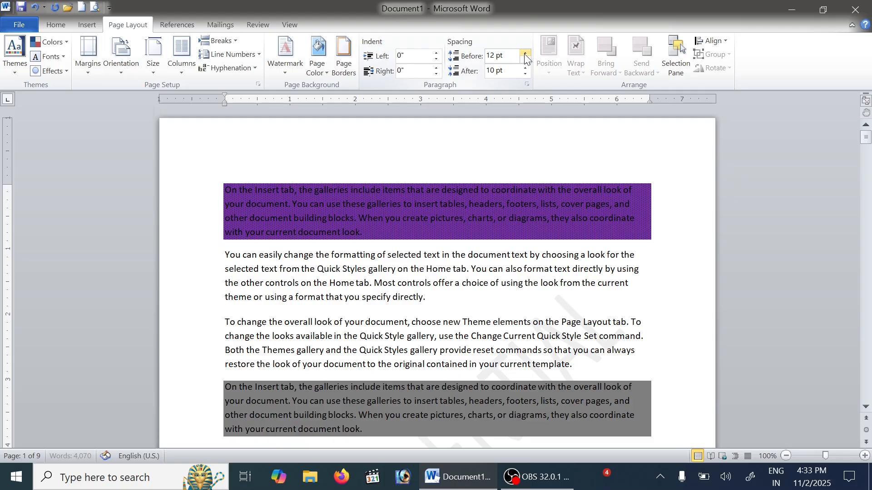
pyautogui.click(525, 53)
pyautogui.click(525, 53)
pyautogui.click(525, 53)
pyautogui.click(525, 53)
pyautogui.click(525, 53)
pyautogui.click(525, 53)
# Reduce the spacing before the third paragraph back to 0 pt.
pyautogui.click(526, 58)
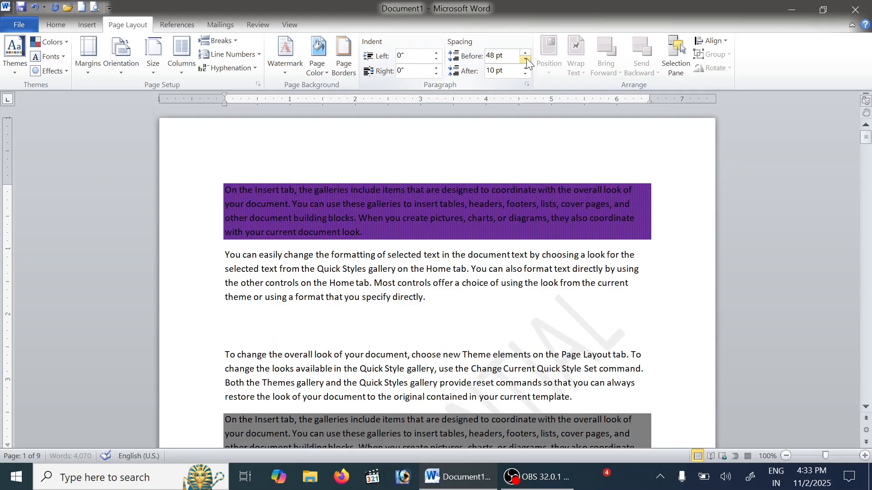
pyautogui.click(527, 59)
pyautogui.click(527, 58)
pyautogui.click(527, 58)
pyautogui.click(527, 58)
pyautogui.click(526, 58)
pyautogui.click(527, 58)
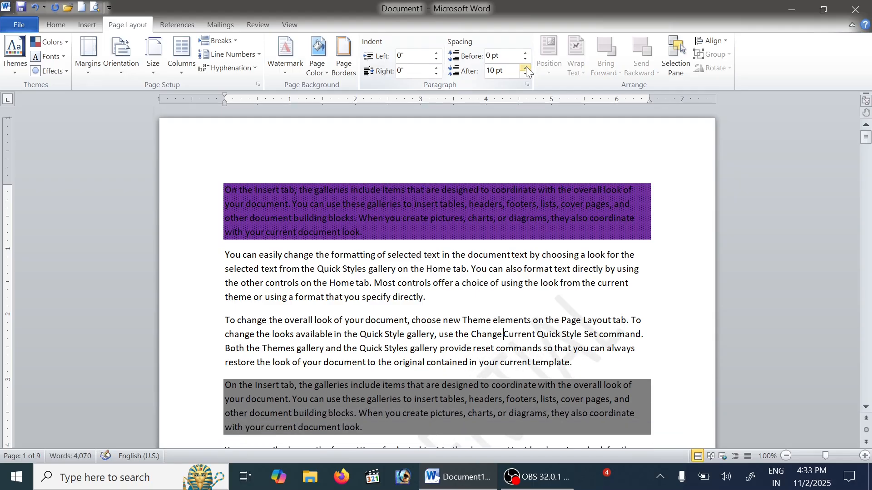
# Increase the spacing after the third paragraph on the first page to 48 pt.
pyautogui.click(525, 67)
pyautogui.click(526, 67)
pyautogui.click(526, 67)
pyautogui.click(526, 67)
pyautogui.click(526, 67)
pyautogui.click(526, 68)
pyautogui.click(526, 67)
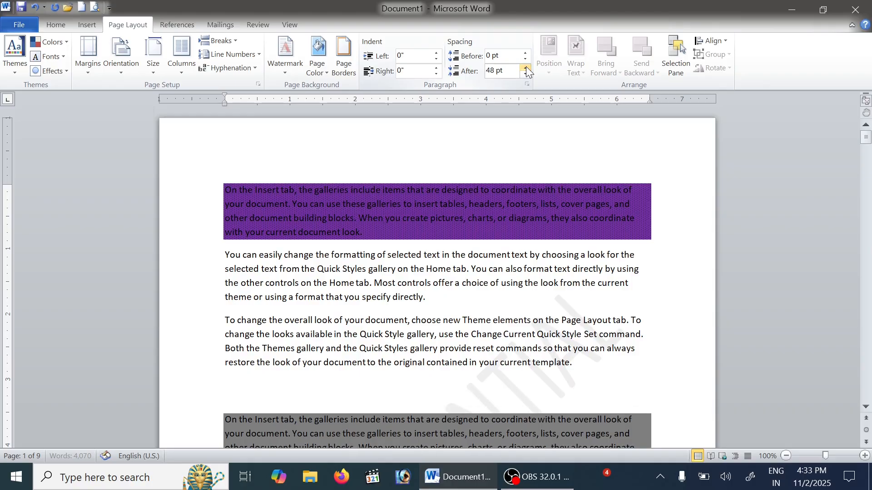
# Reduce the spacing after the third paragraph to 0 pt.
pyautogui.click(526, 74)
pyautogui.click(526, 74)
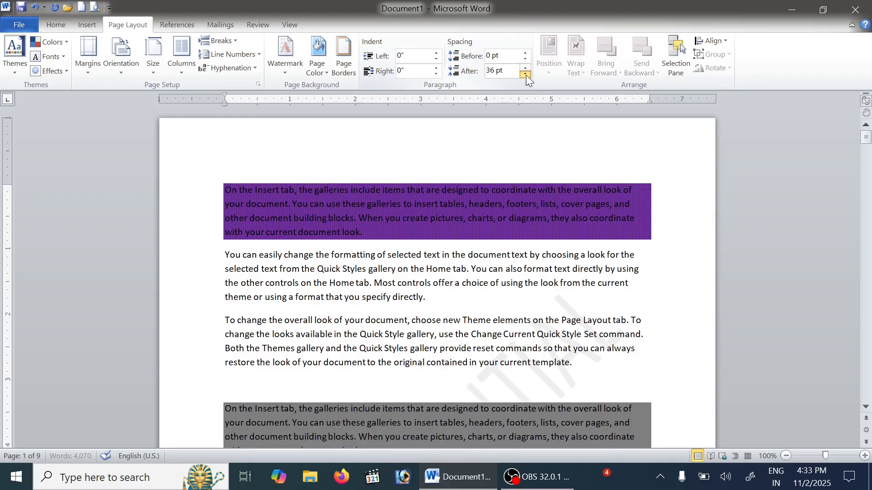
pyautogui.click(526, 74)
pyautogui.click(525, 74)
pyautogui.click(526, 74)
pyautogui.click(525, 74)
pyautogui.click(526, 74)
pyautogui.click(525, 74)
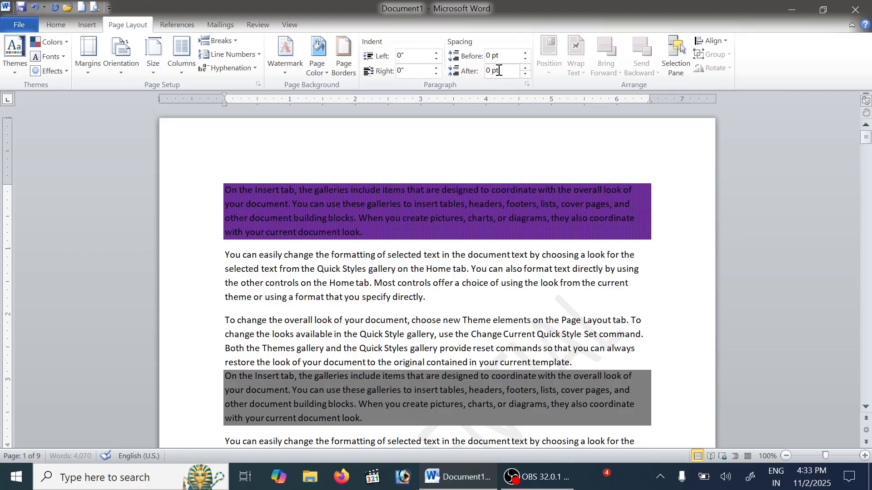
# Raise the spacing after the third paragraph to 18 pt and settle it at 12 pt.
pyautogui.click(527, 68)
pyautogui.click(527, 69)
pyautogui.click(526, 68)
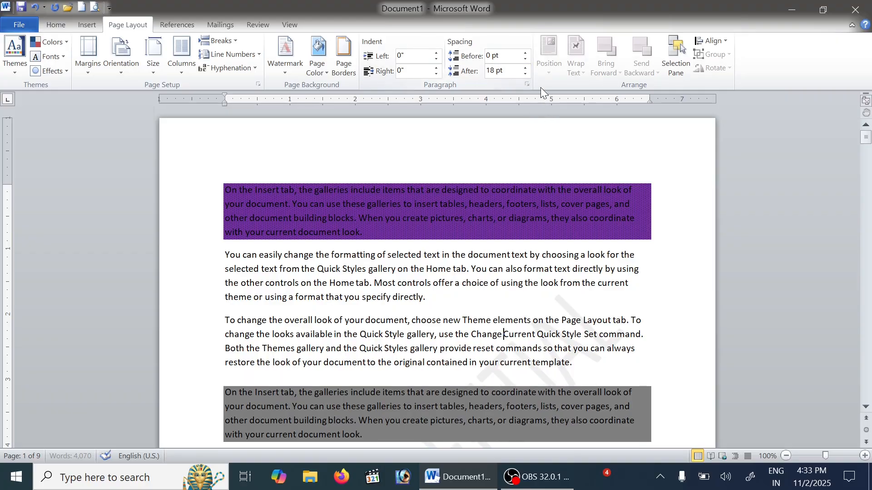
pyautogui.click(526, 74)
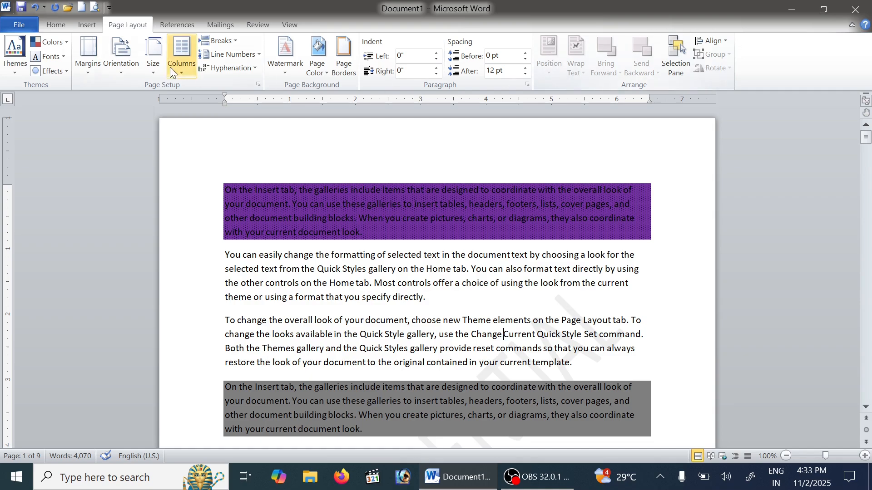
pyautogui.scroll(1, 182, 59)
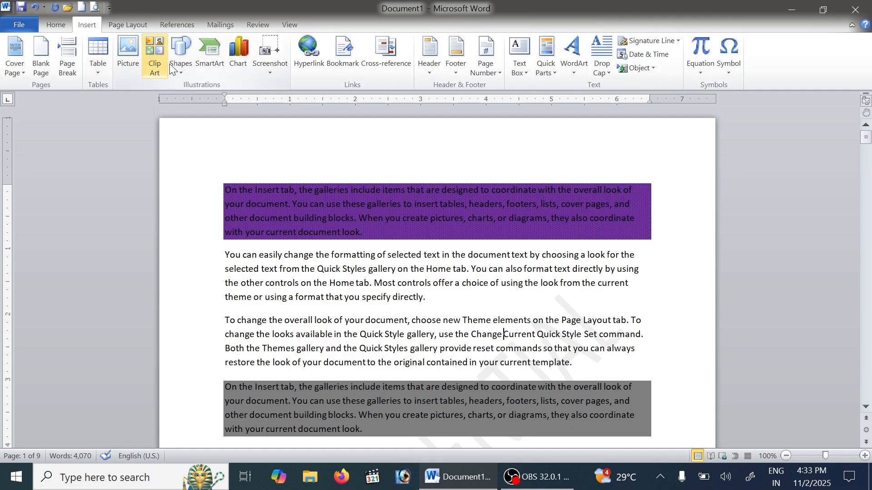
pyautogui.click(139, 30)
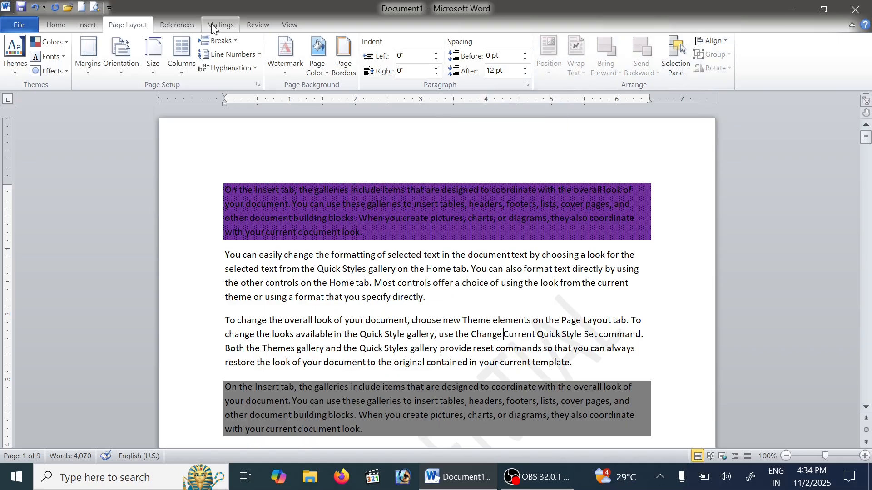
pyautogui.click(195, 24)
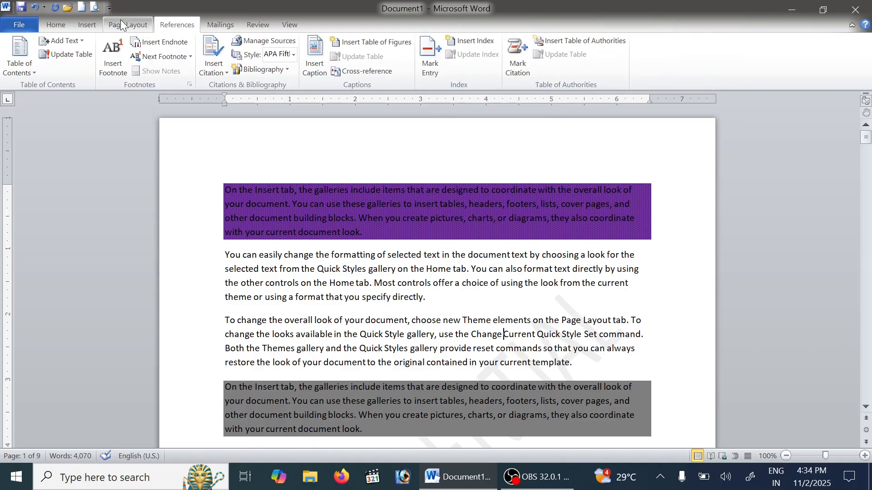
pyautogui.click(122, 21)
pyautogui.click(184, 26)
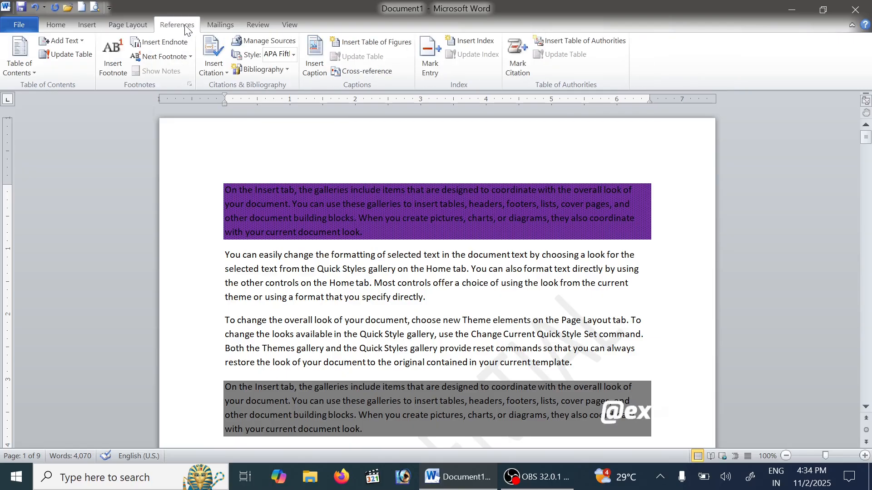
pyautogui.click(138, 28)
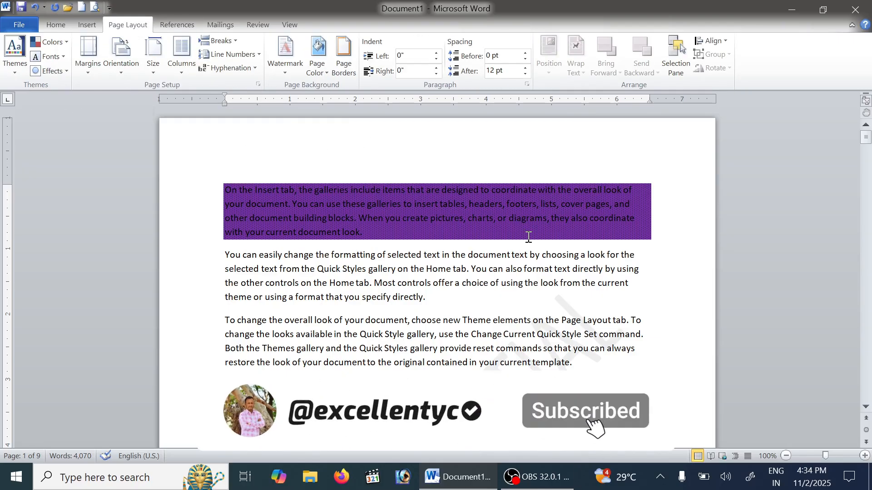